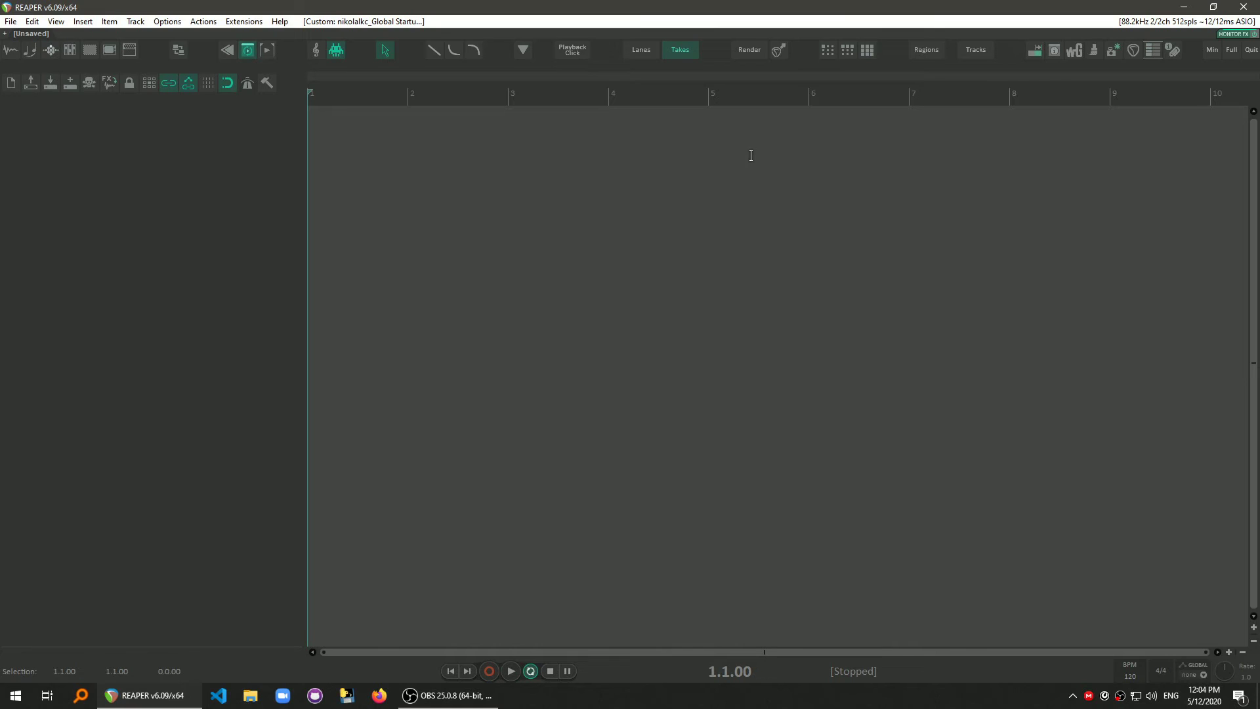
- Switch to full screen and show the position options for the main toolbar
key("F11")
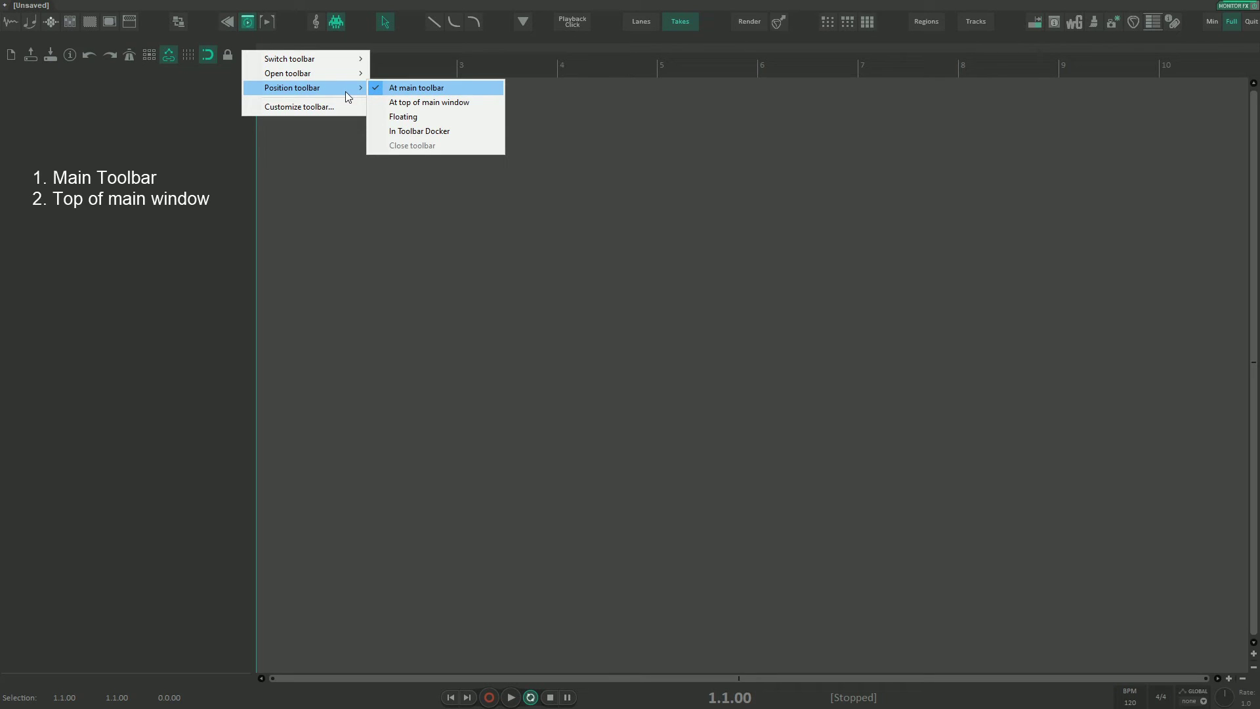
left_click(297, 22)
right_click(240, 53)
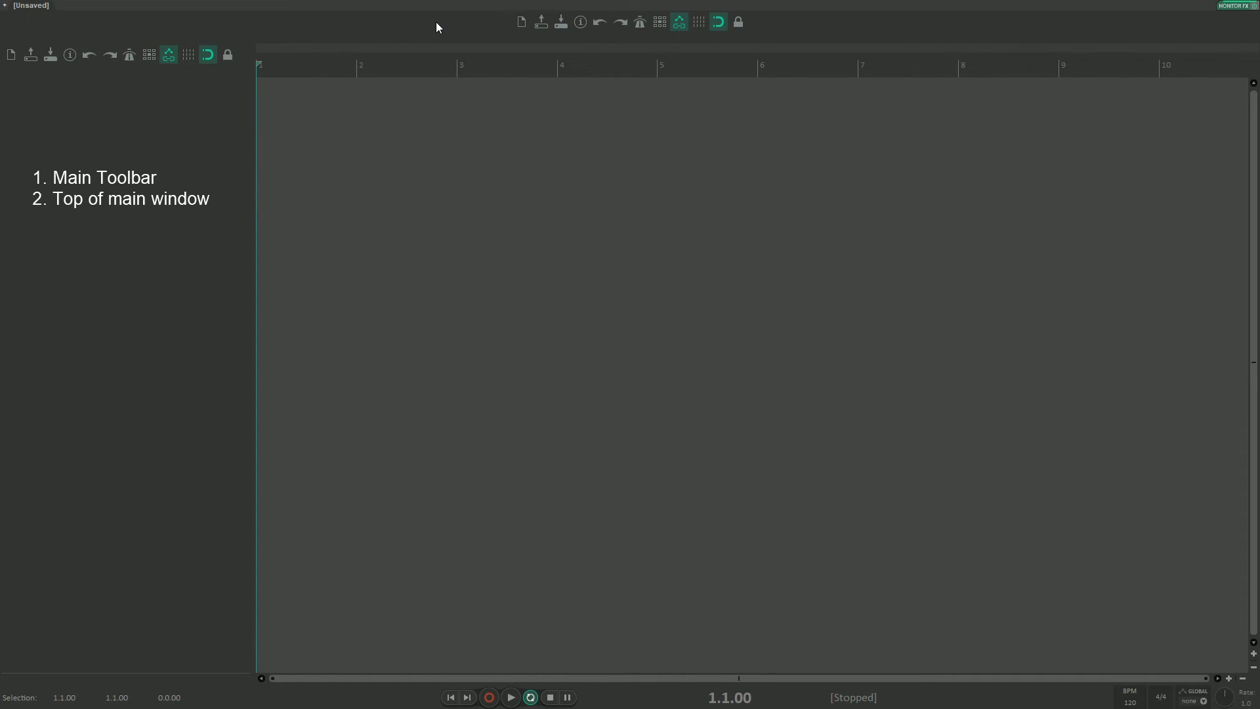
- Set the toolbar at the top of the main window to floating and move its window over the arrange view
right_click(428, 25)
mouse_move(499, 59)
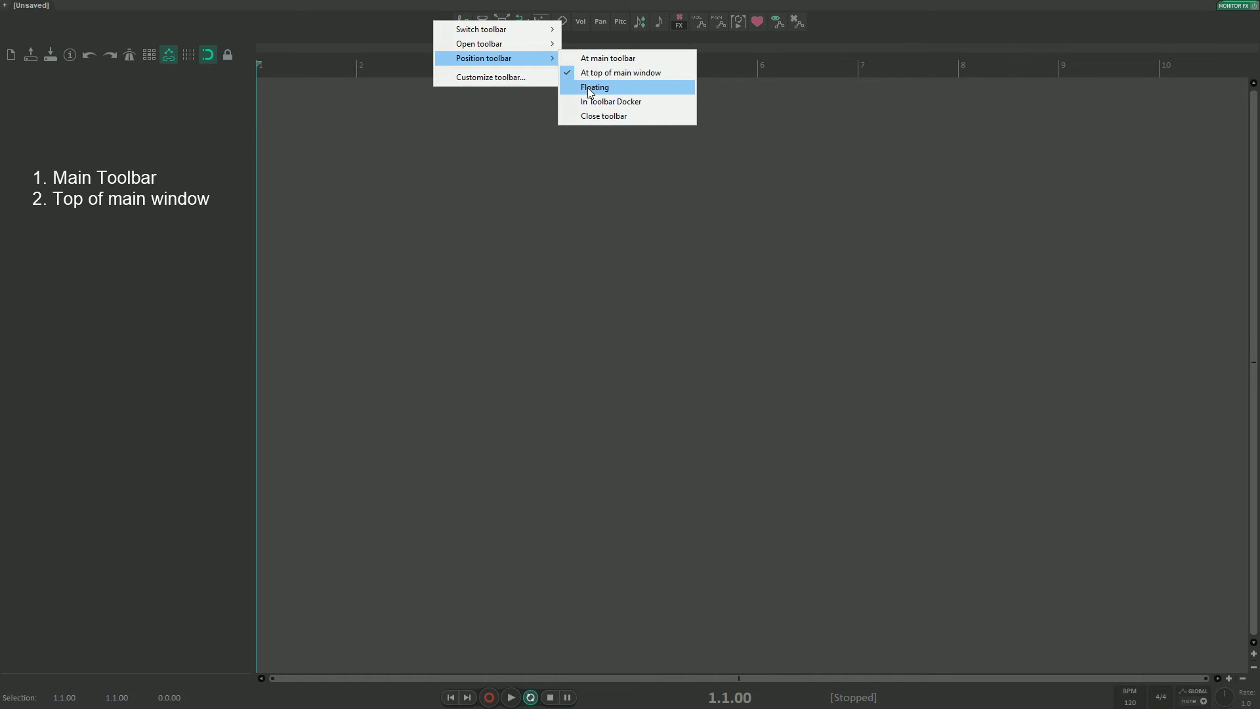
left_click(591, 88)
left_click_drag(659, 492, 749, 542)
left_click_drag(632, 459, 482, 221)
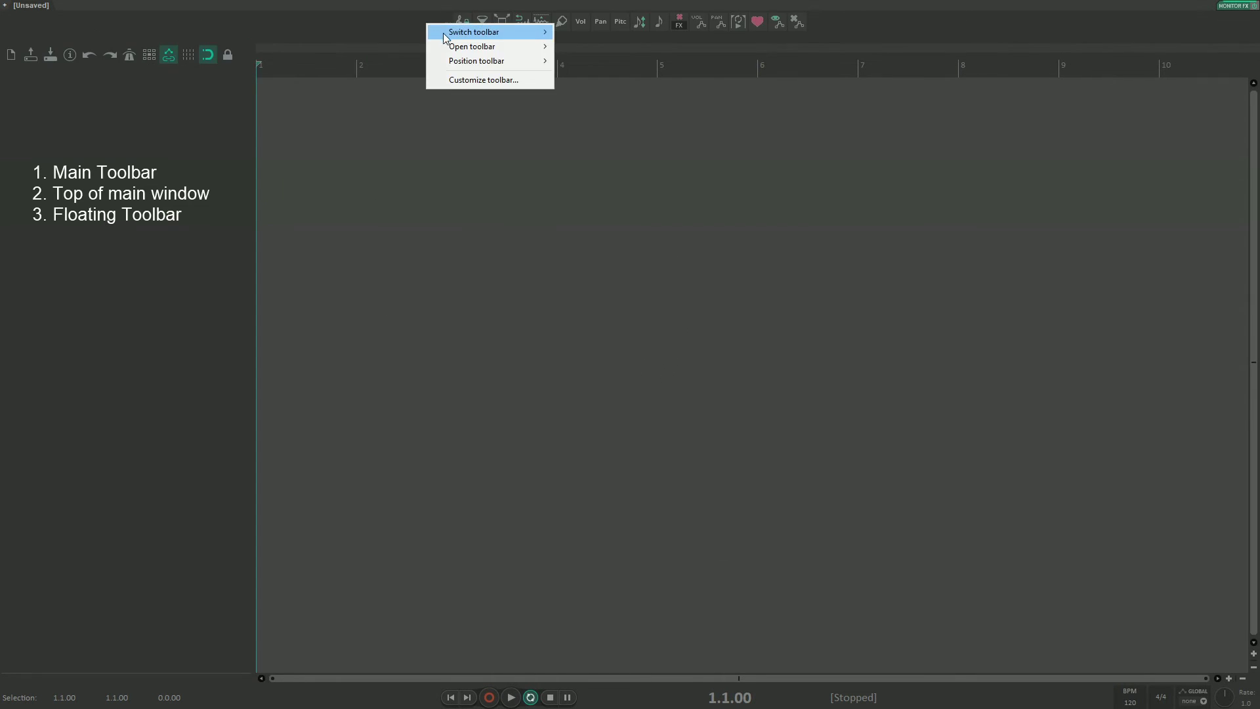
- Position the top-of-window toolbar in the toolbar docker and switch through the docked WWISE, (F)loating toolbar and Lock mode tabs
mouse_move(462, 67)
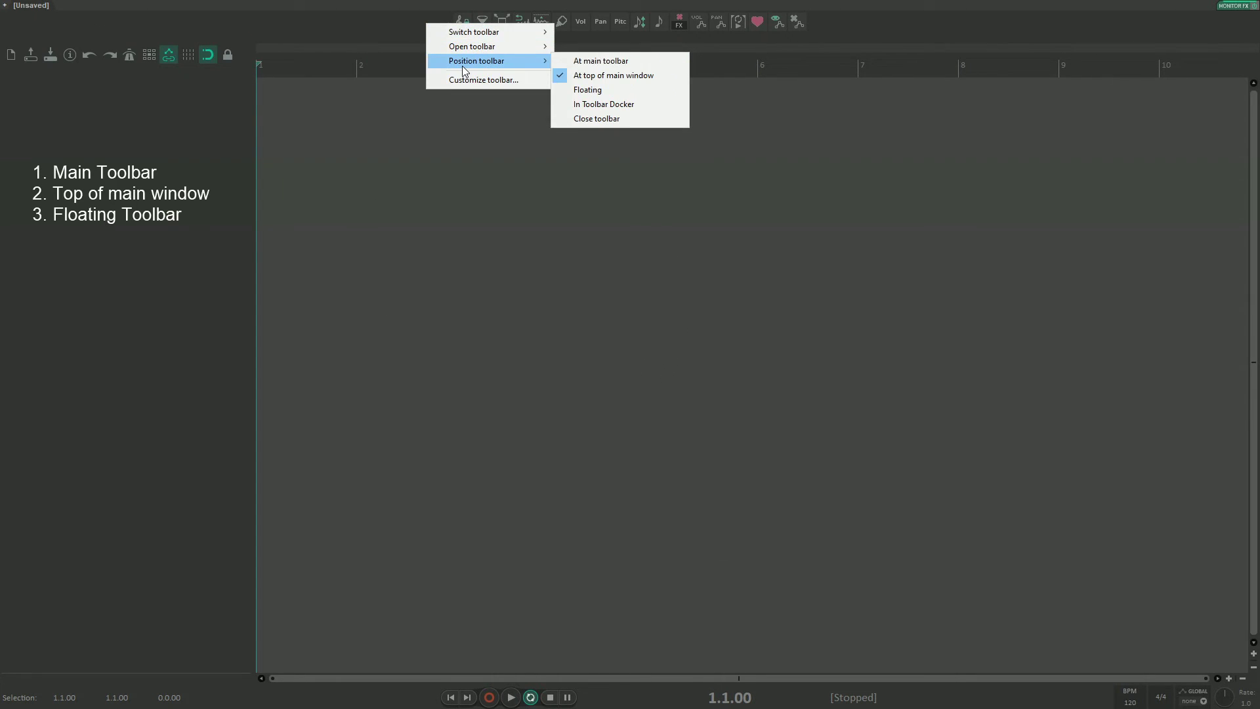
left_click(596, 105)
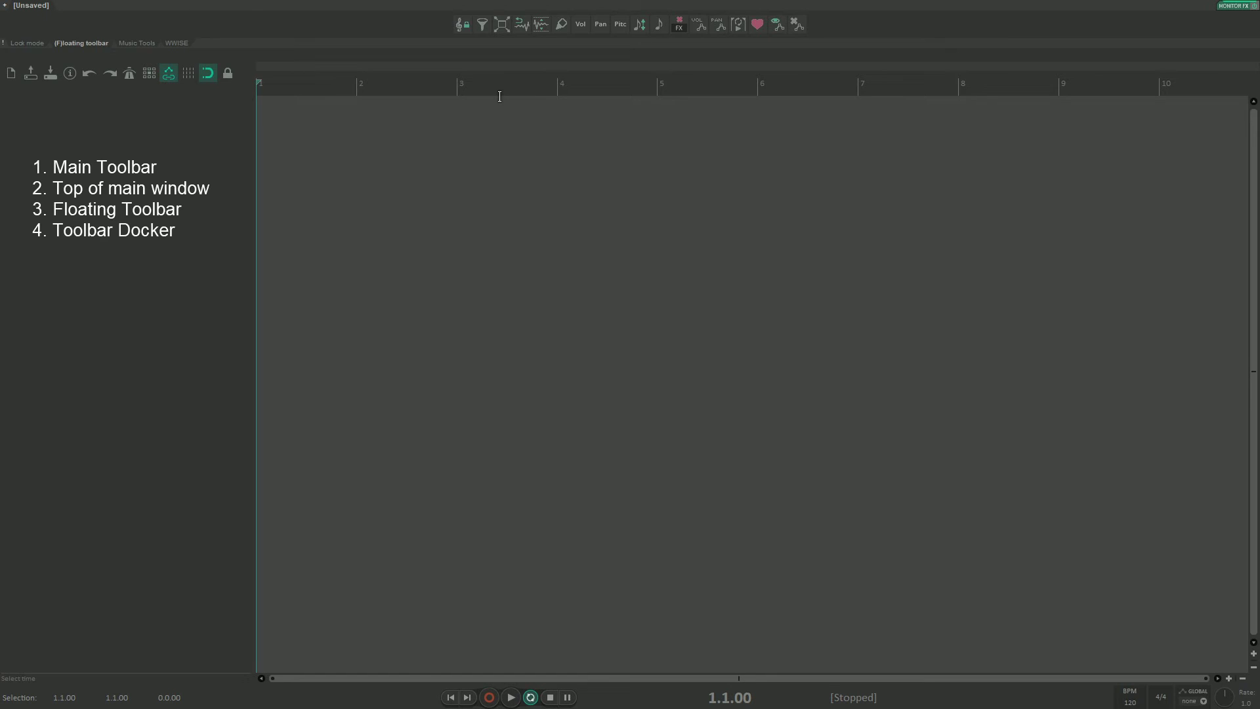
left_click(188, 44)
left_click(91, 43)
left_click(30, 43)
left_click(77, 44)
- Detach the toolbar docker from the main window and move it to the middle of the arrange view
right_click(3, 43)
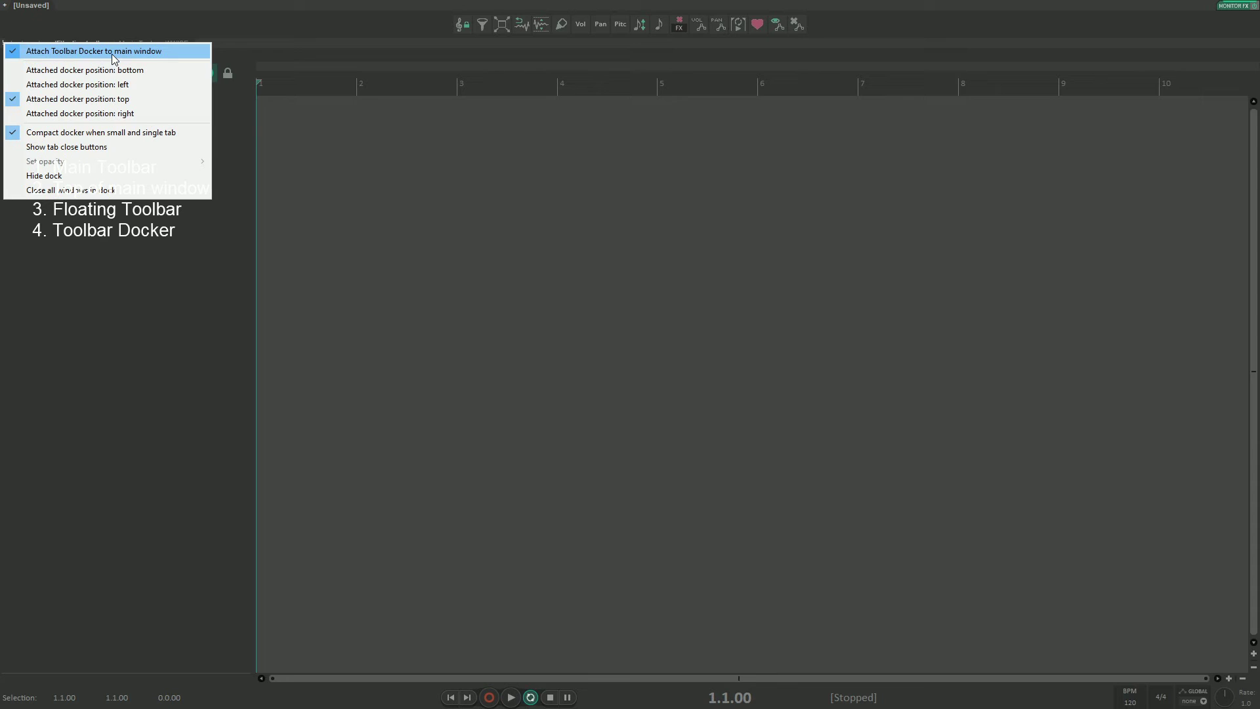
left_click(70, 51)
left_click_drag(301, 168, 588, 331)
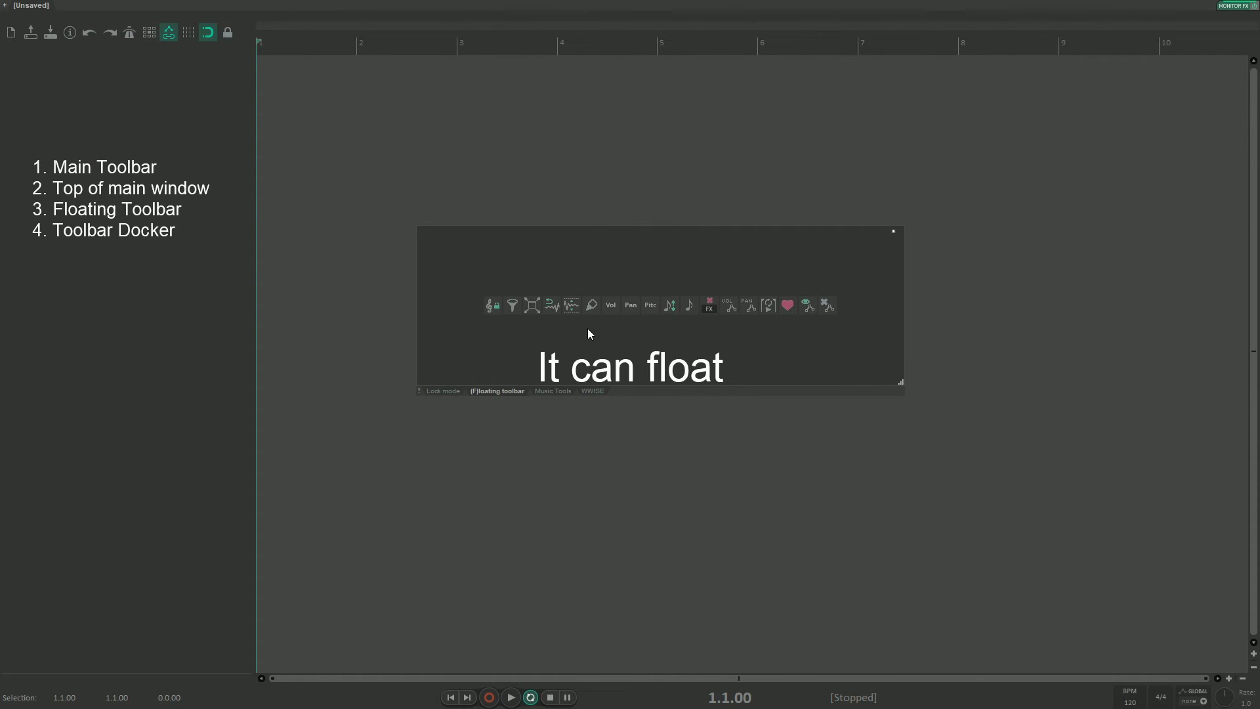
- Float the (F)loating toolbar out of the toolbar docker and move its window to the upper arrange view
right_click(553, 333)
mouse_move(607, 369)
left_click(710, 397)
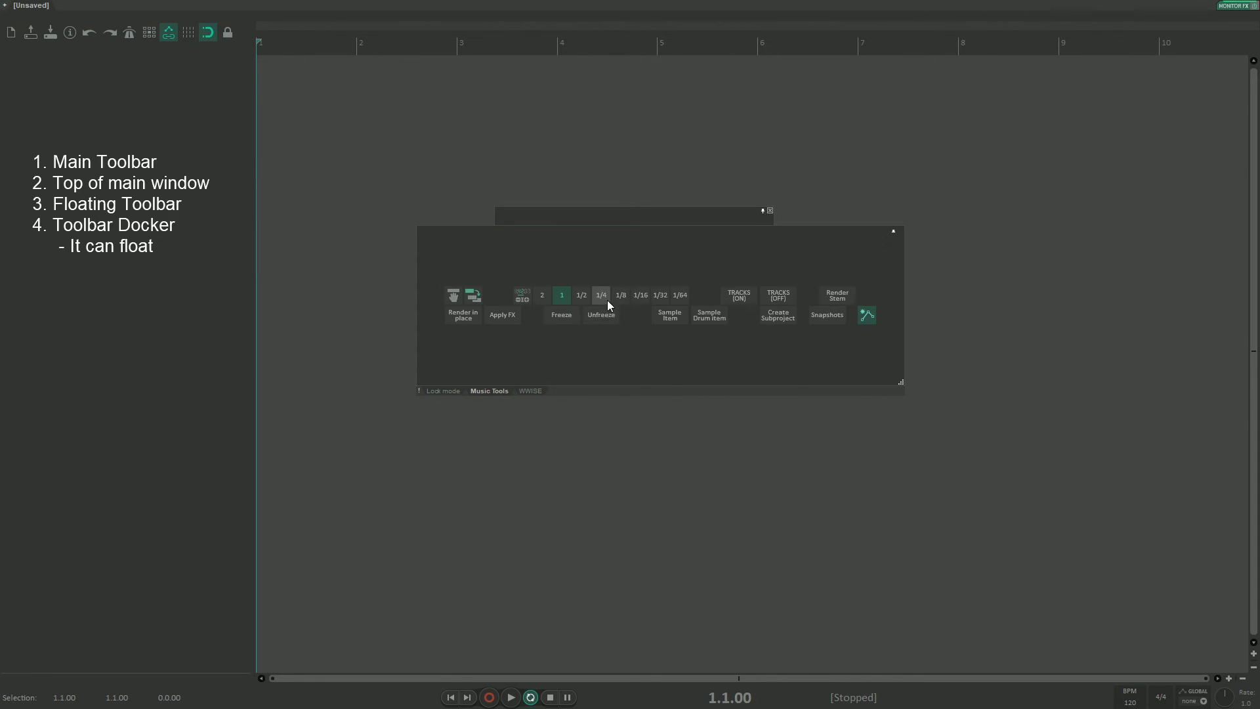
left_click_drag(612, 215, 438, 68)
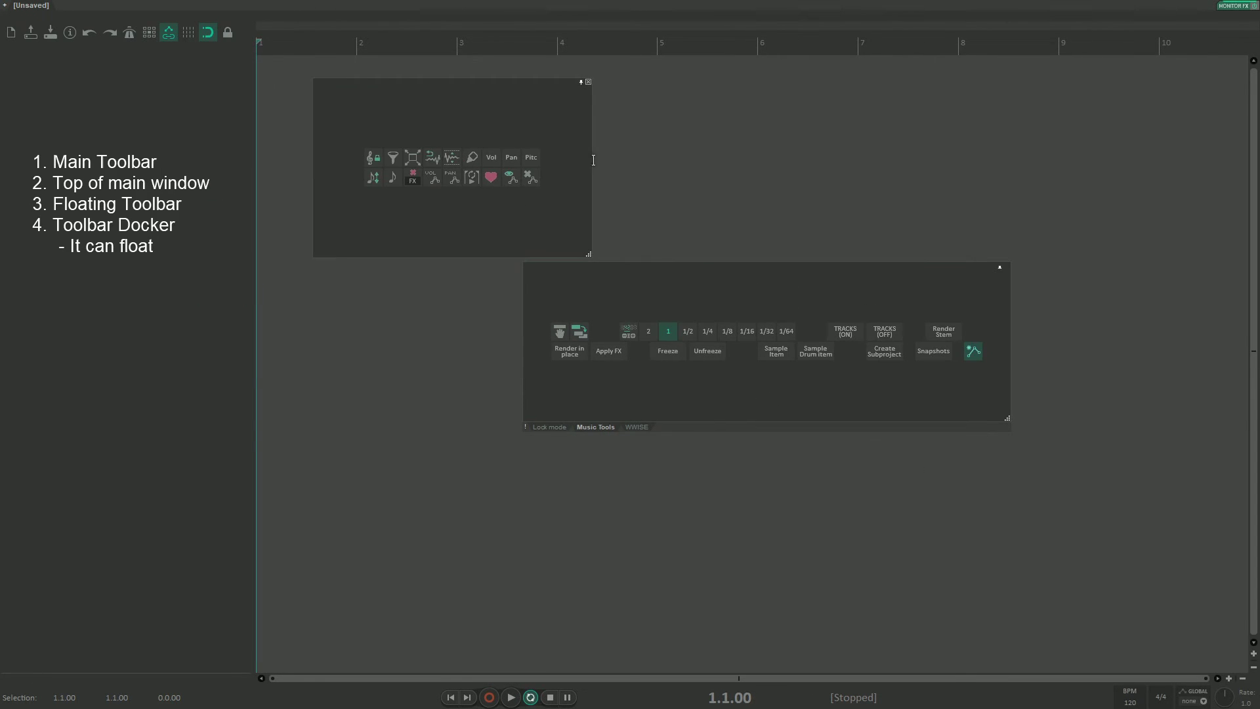
left_click_drag(492, 223, 470, 219)
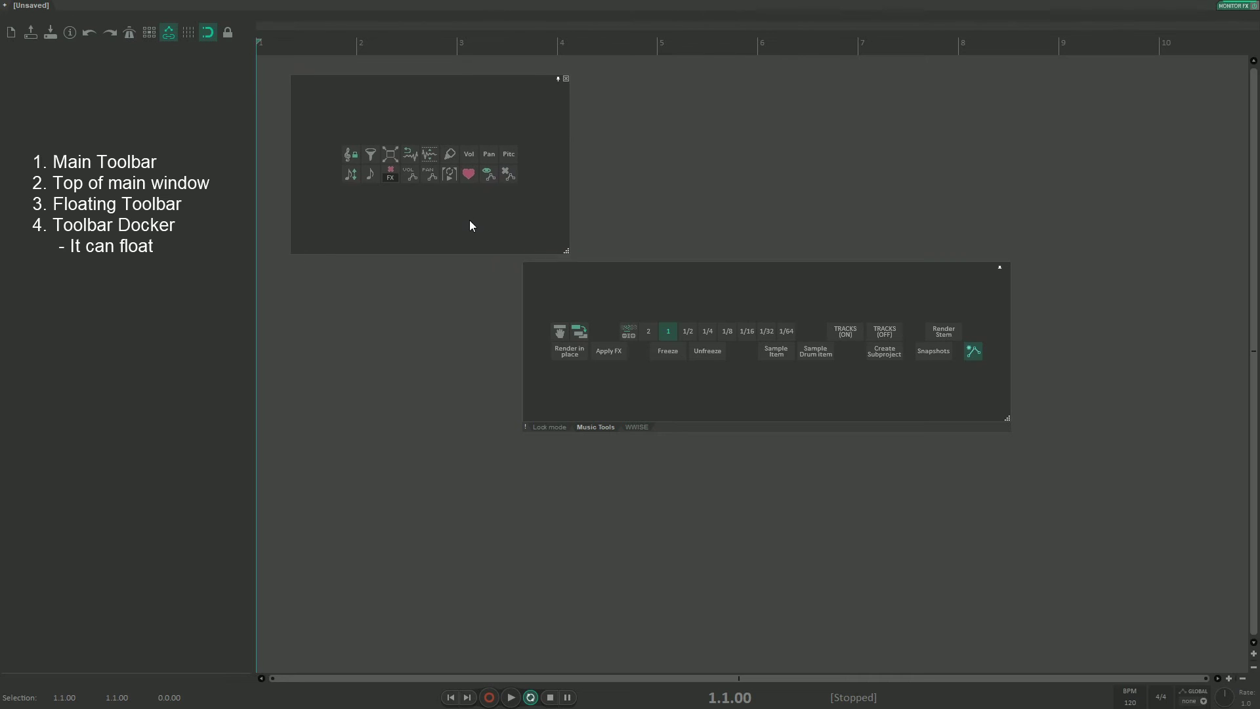
- Float the Music Tools toolbar out of the docker and place its window beside the other floating toolbar
right_click(624, 379)
mouse_move(689, 416)
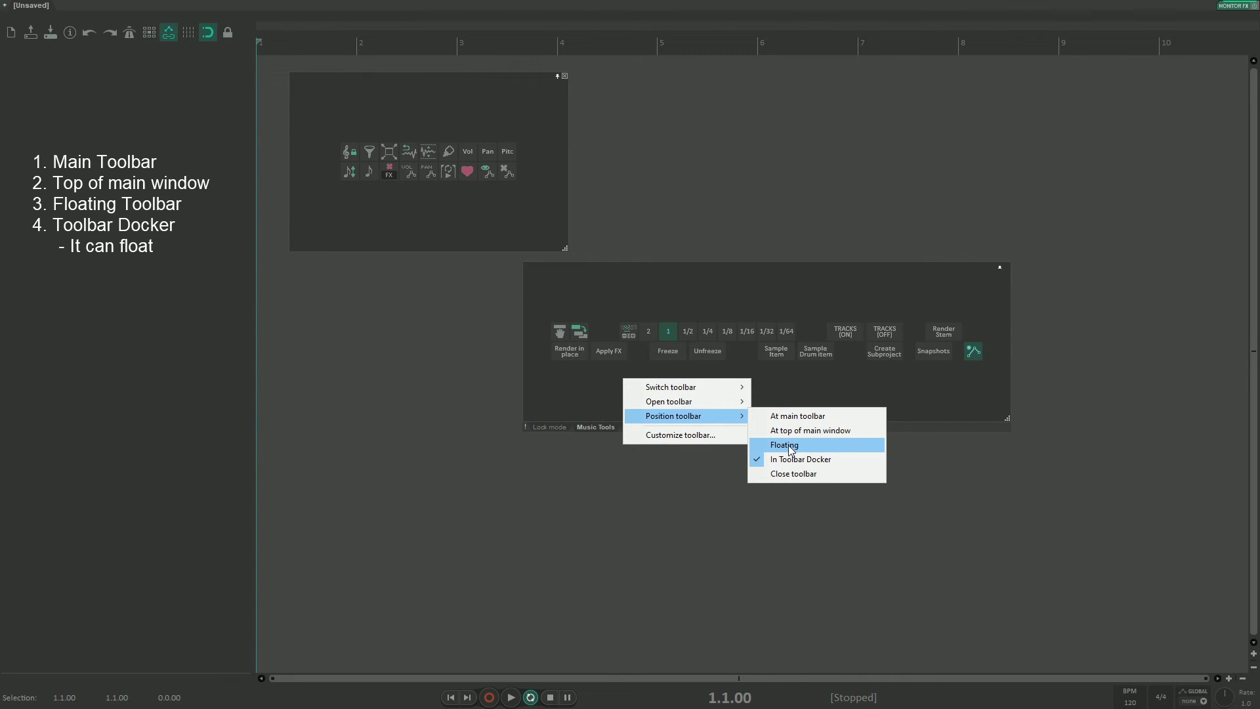
left_click(790, 449)
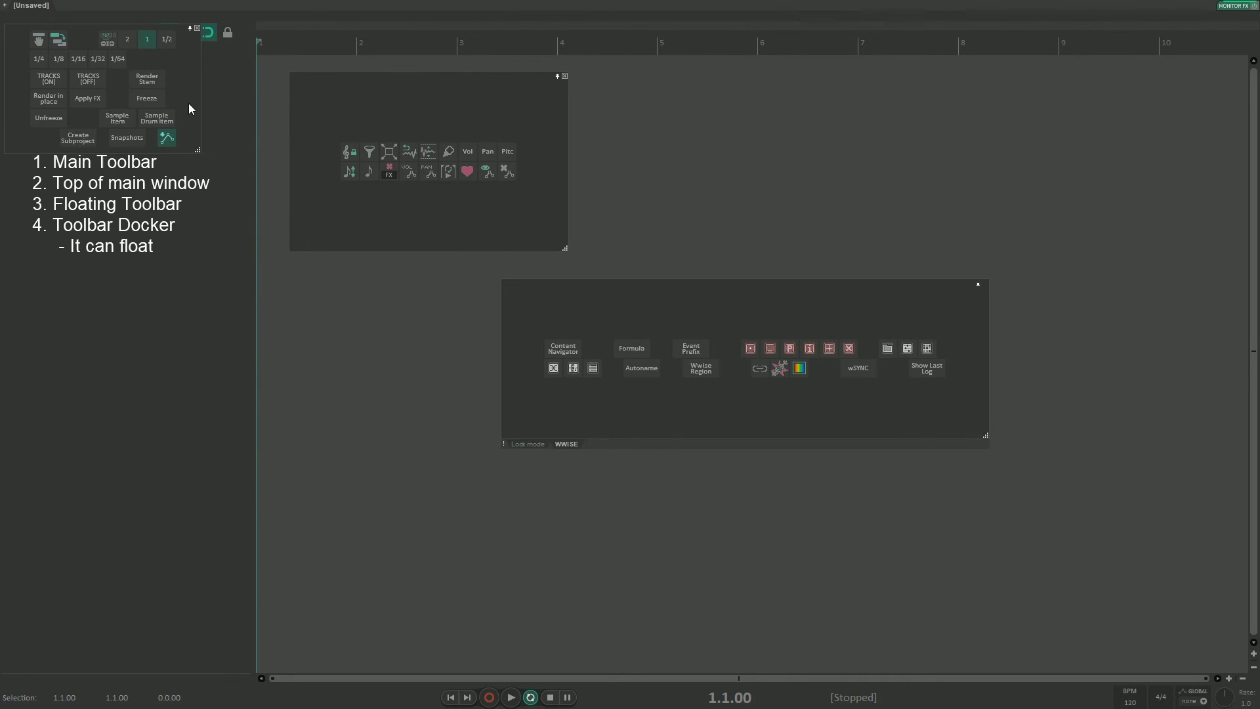
left_click_drag(191, 109, 889, 163)
mouse_move(514, 111)
left_mouse_down()
mouse_move(510, 125)
mouse_move(515, 114)
left_mouse_up()
mouse_move(718, 122)
left_mouse_down()
mouse_move(708, 144)
mouse_move(714, 131)
mouse_move(697, 134)
left_mouse_up()
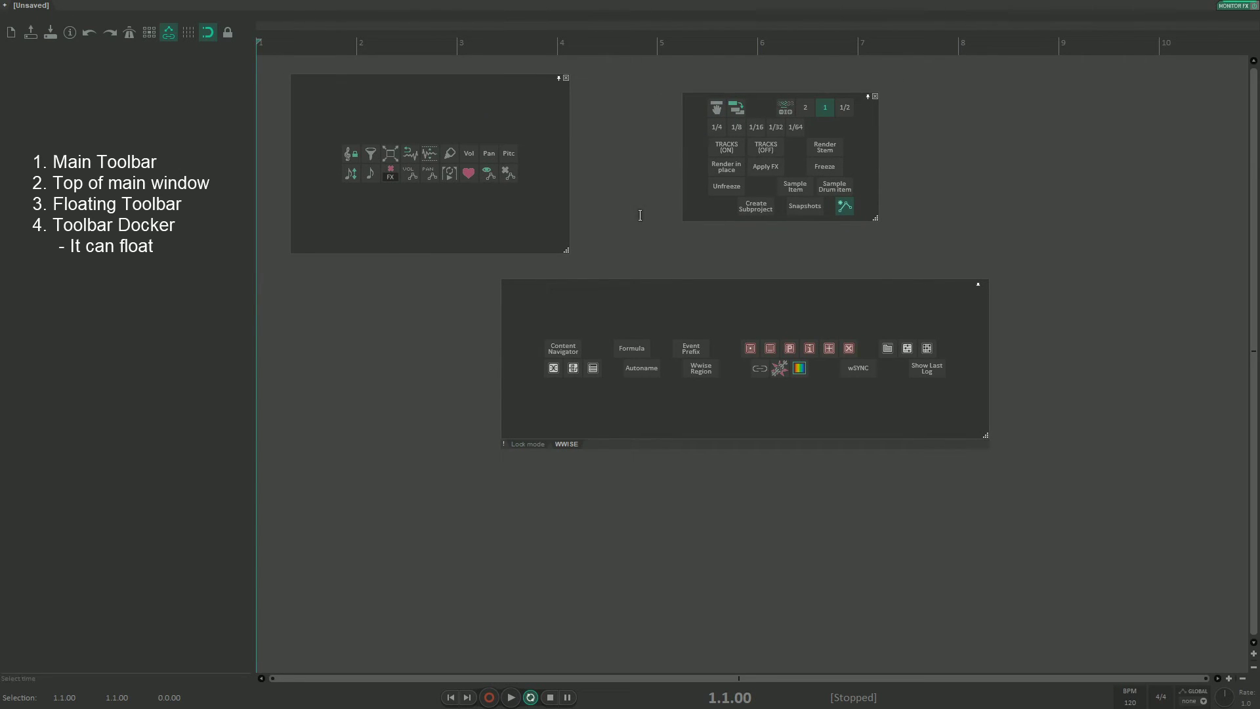
- Show the Lock mode toolbar in the floating docker, move the docker lower and compare its two tabs
left_click(529, 444)
left_click_drag(582, 293, 567, 336)
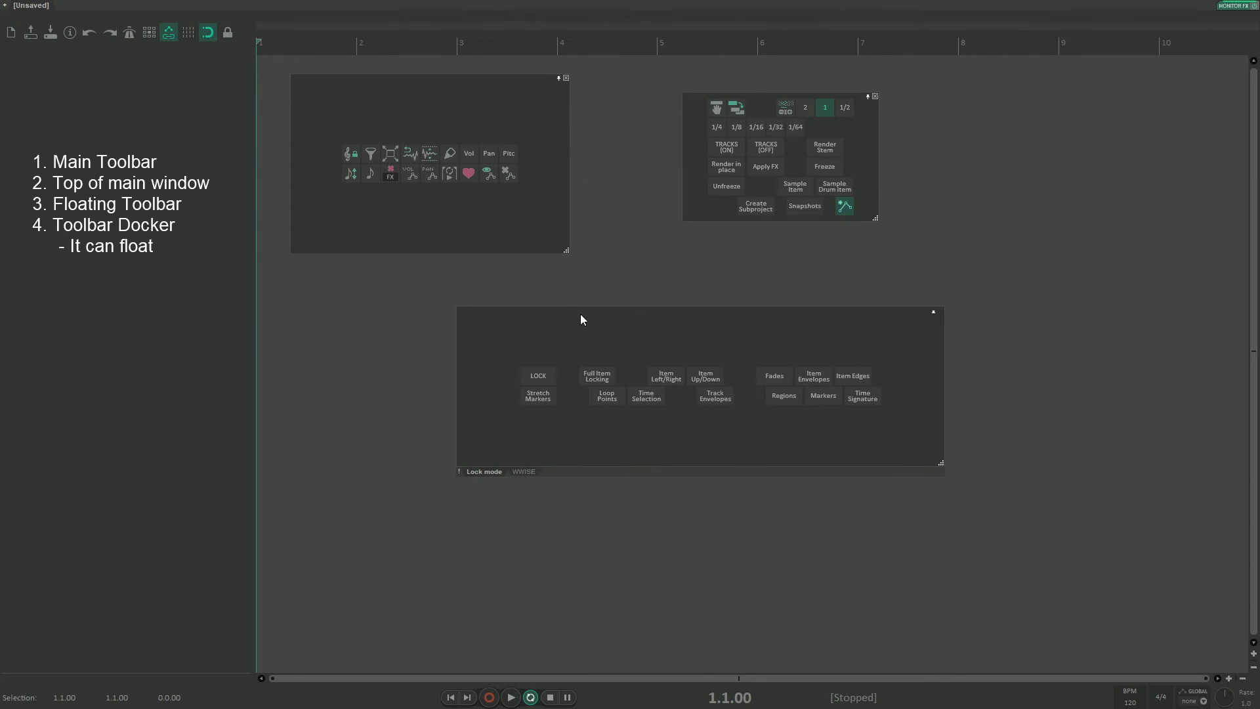
left_click(520, 470)
left_click(491, 472)
- Position the WWISE toolbar at the top of the main window
left_click(523, 471)
right_click(524, 430)
mouse_move(574, 468)
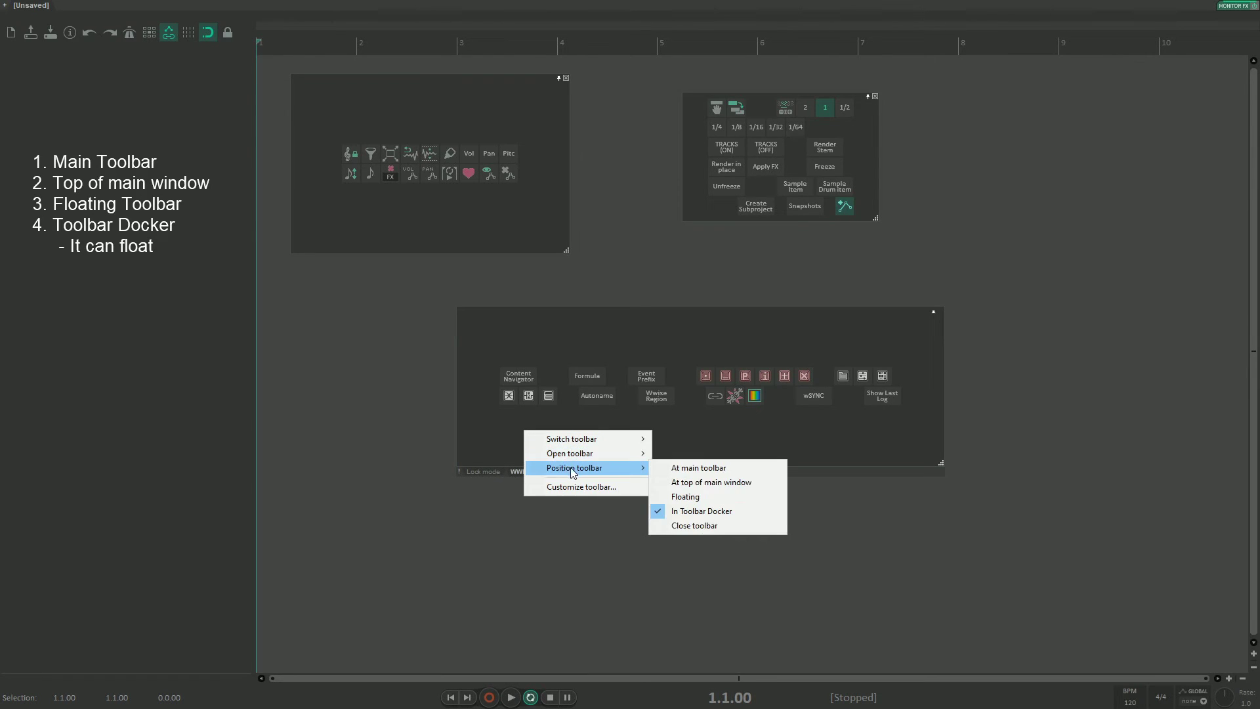
left_click(675, 483)
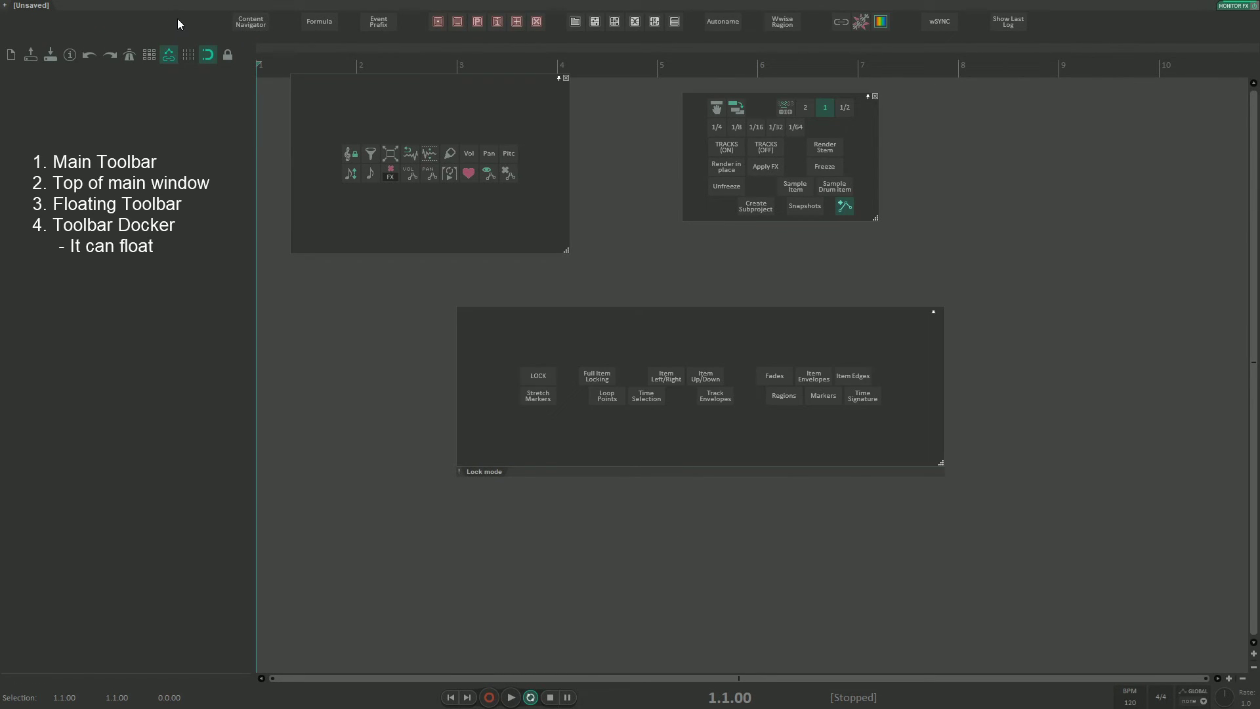
- Enlarge the floating Music Tools window and put the (F)loating toolbar back in the toolbar docker
left_click_drag(869, 240, 915, 259)
left_click(357, 296)
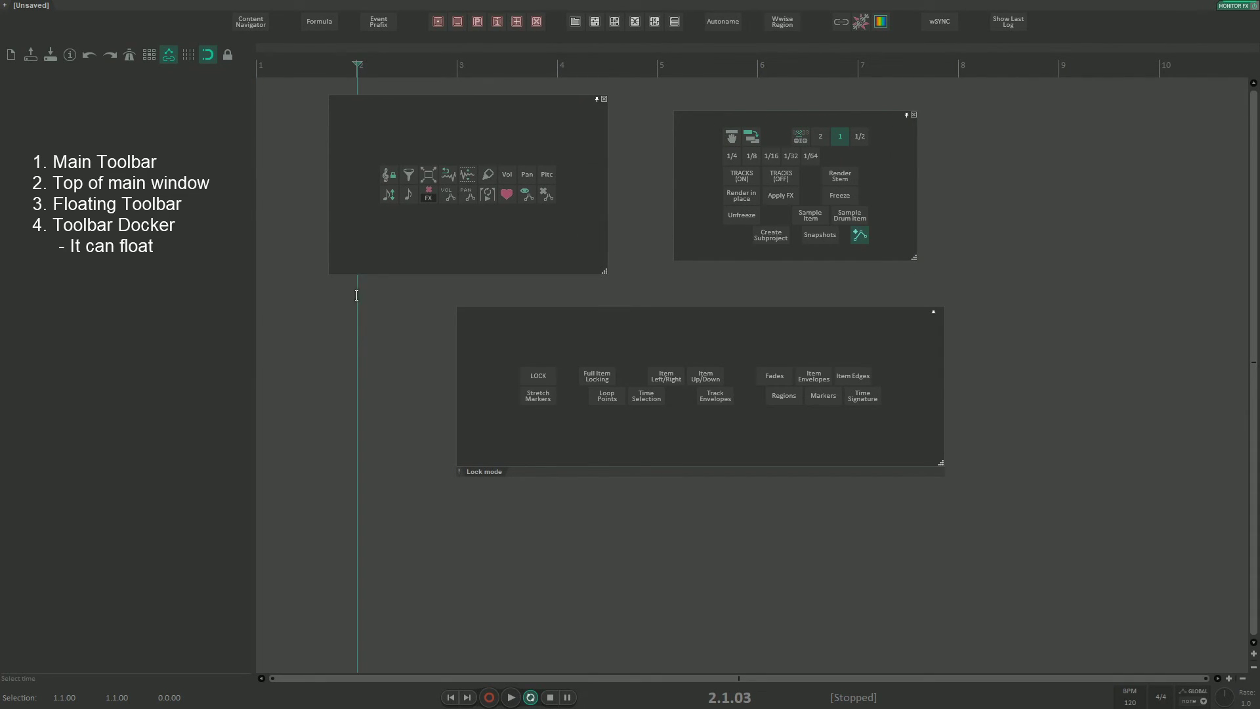
right_click(444, 231)
mouse_move(499, 267)
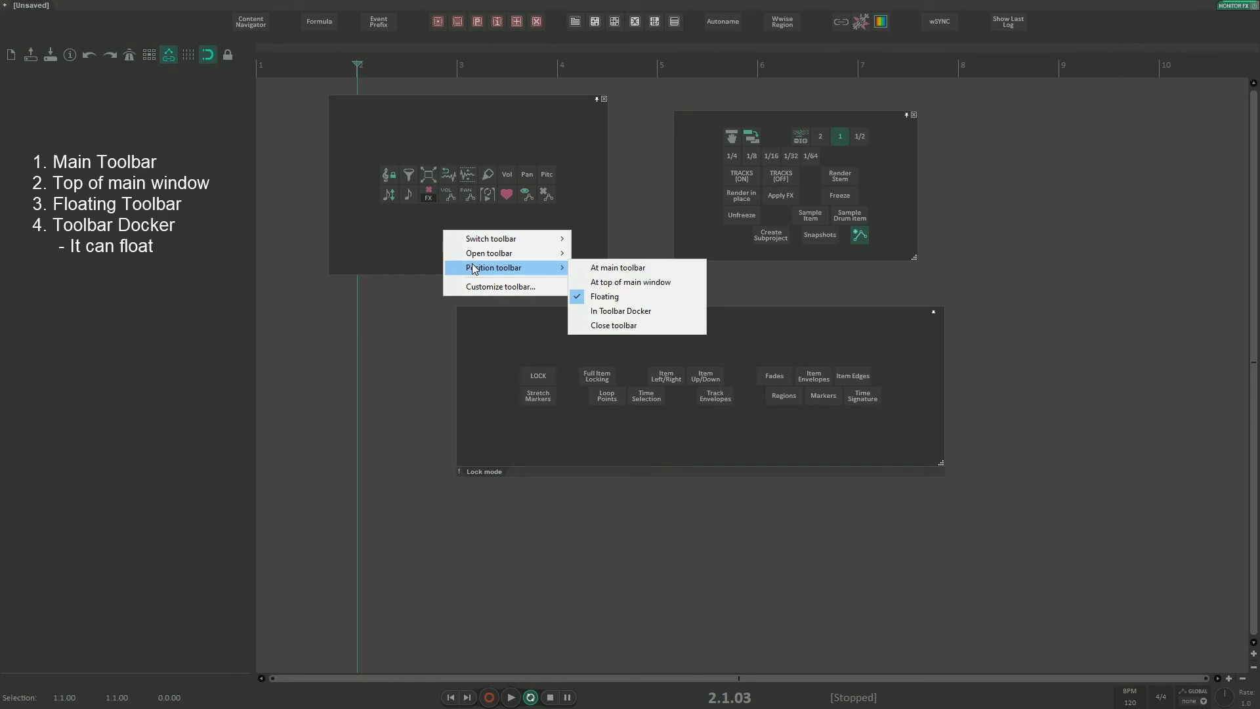
left_click(611, 311)
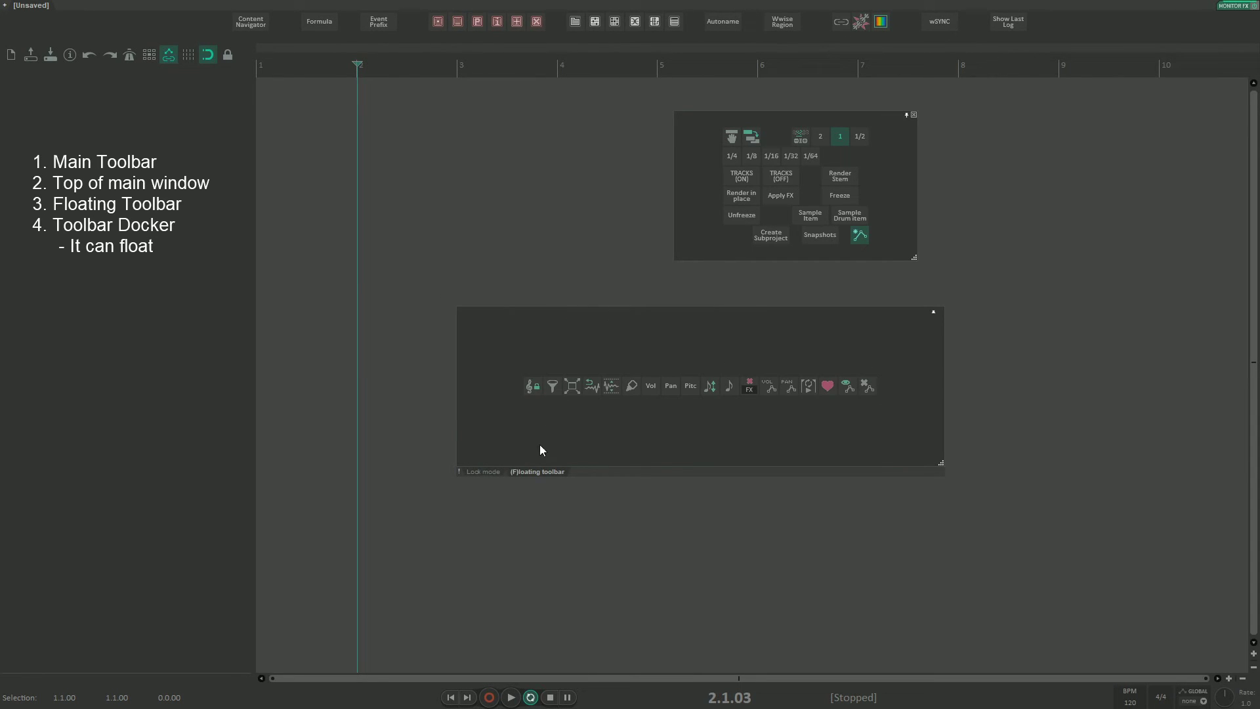
- Dock the (F)loating toolbar along the bottom edge of the main window and move the Lock mode and Music Tools windows above it
left_click_drag(533, 471, 542, 632)
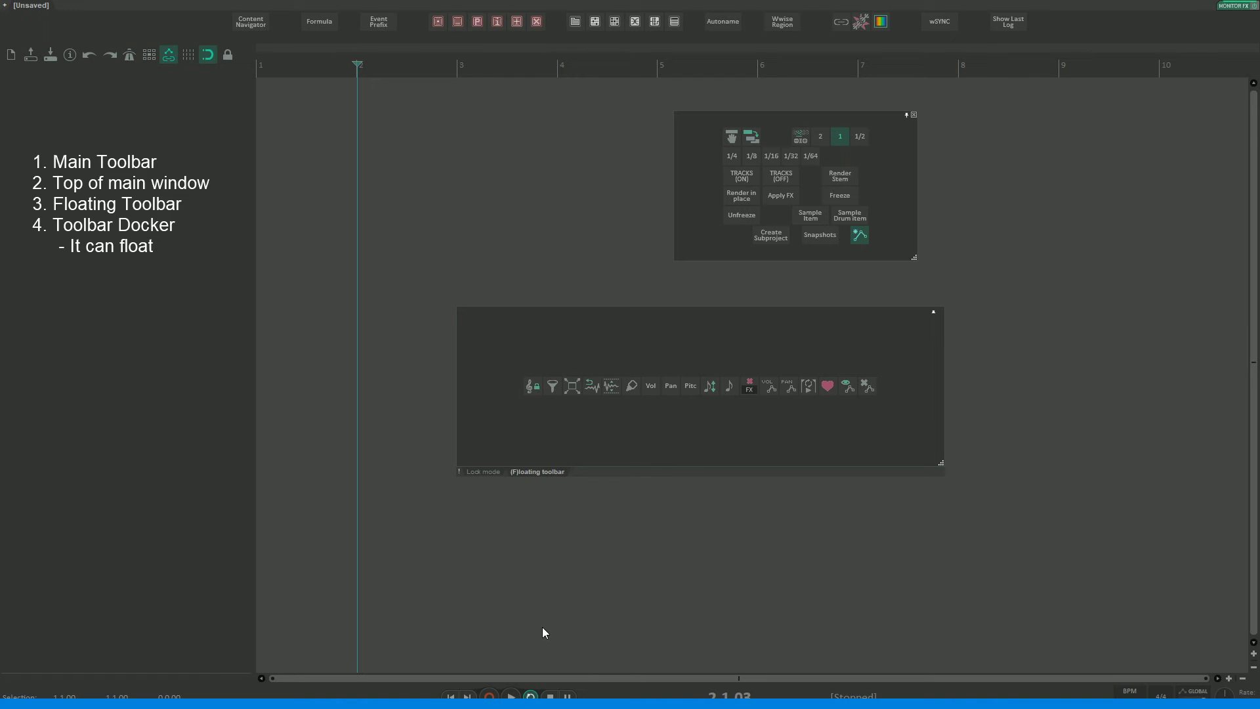
left_click_drag(542, 628, 542, 628)
left_click_drag(612, 338, 327, 156)
mouse_move(698, 165)
left_mouse_down()
mouse_move(695, 182)
mouse_move(690, 168)
left_mouse_up()
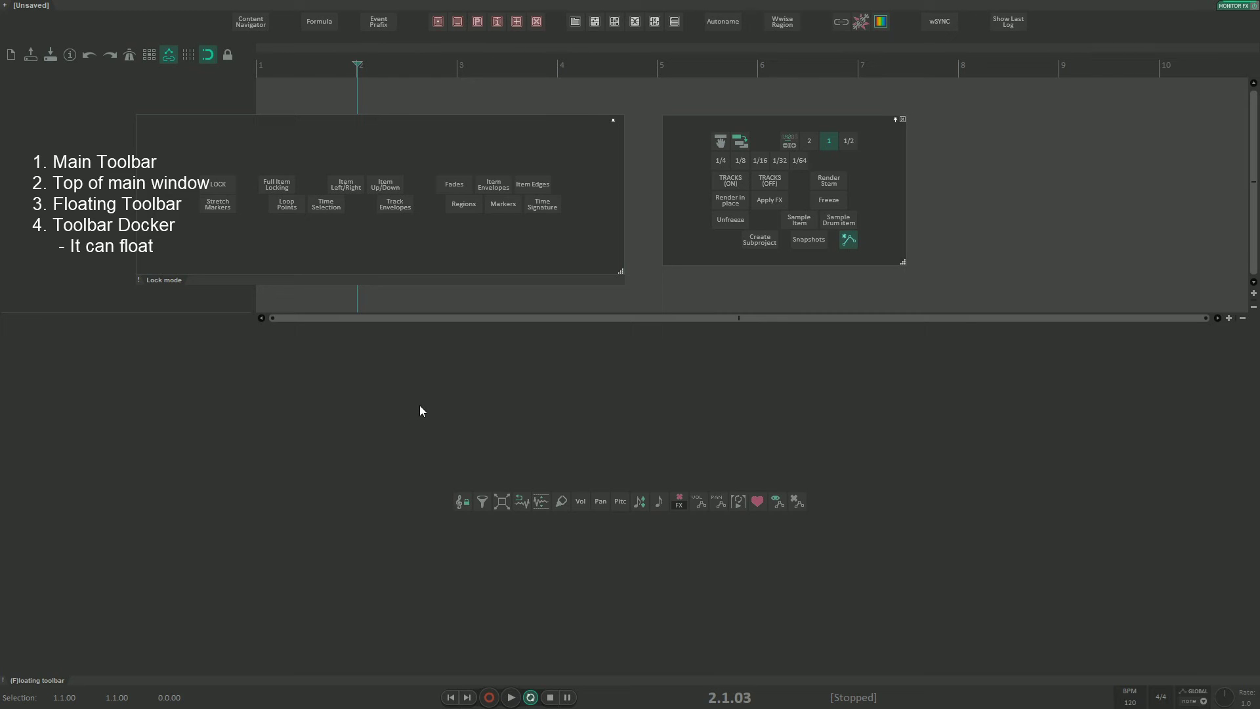
- Detach the regular docker holding the (F)loating toolbar from the main window and arrange the three floating windows without overlap
left_click(4, 680)
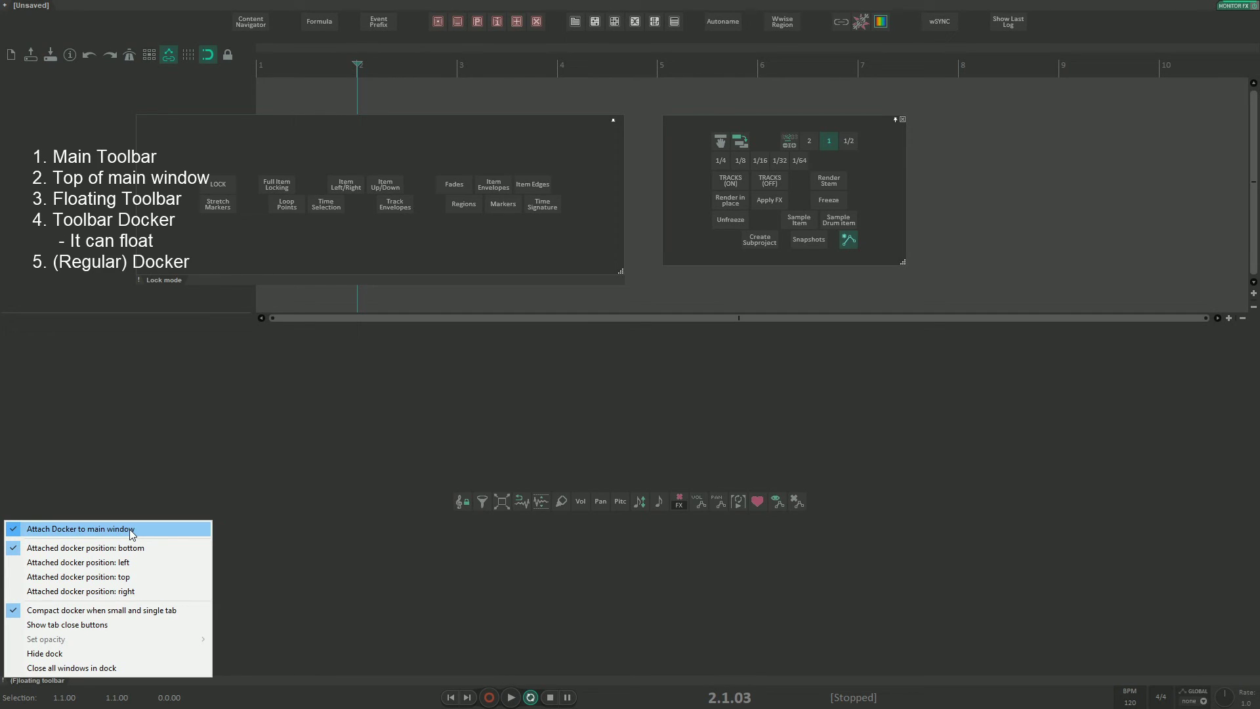
left_click(48, 533)
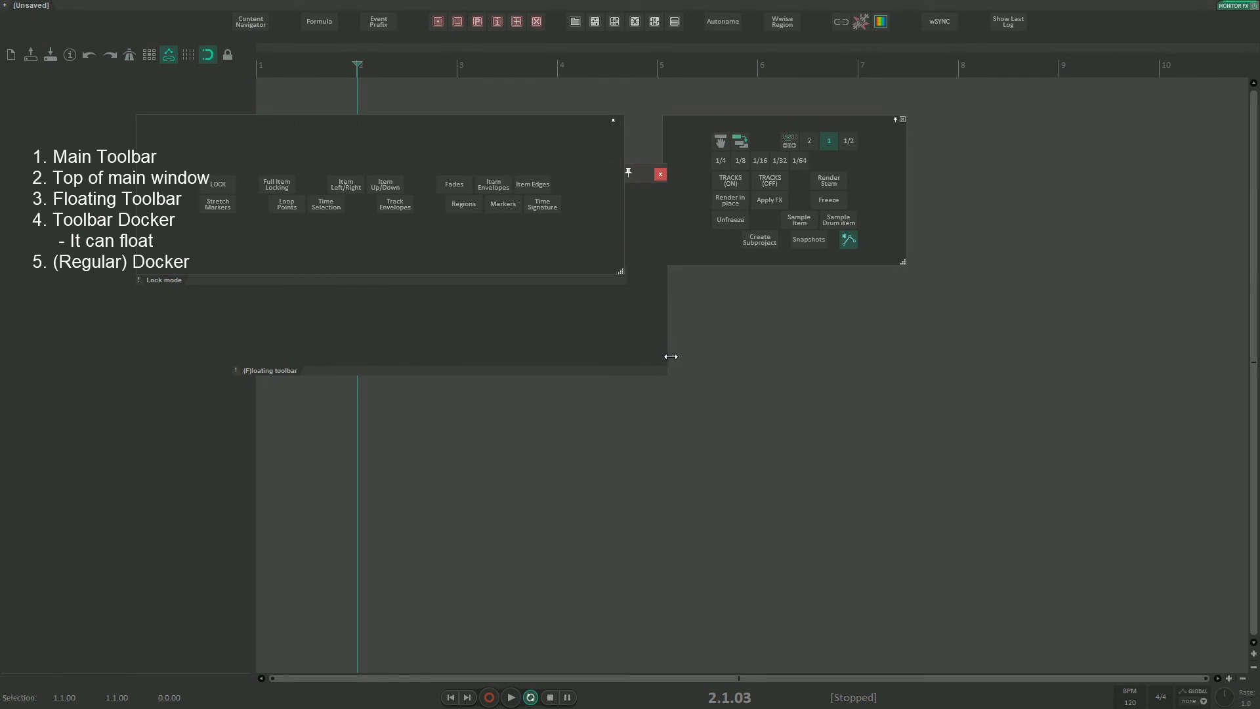
left_click_drag(636, 172, 1033, 342)
left_click_drag(695, 199, 738, 193)
left_click_drag(573, 150, 643, 165)
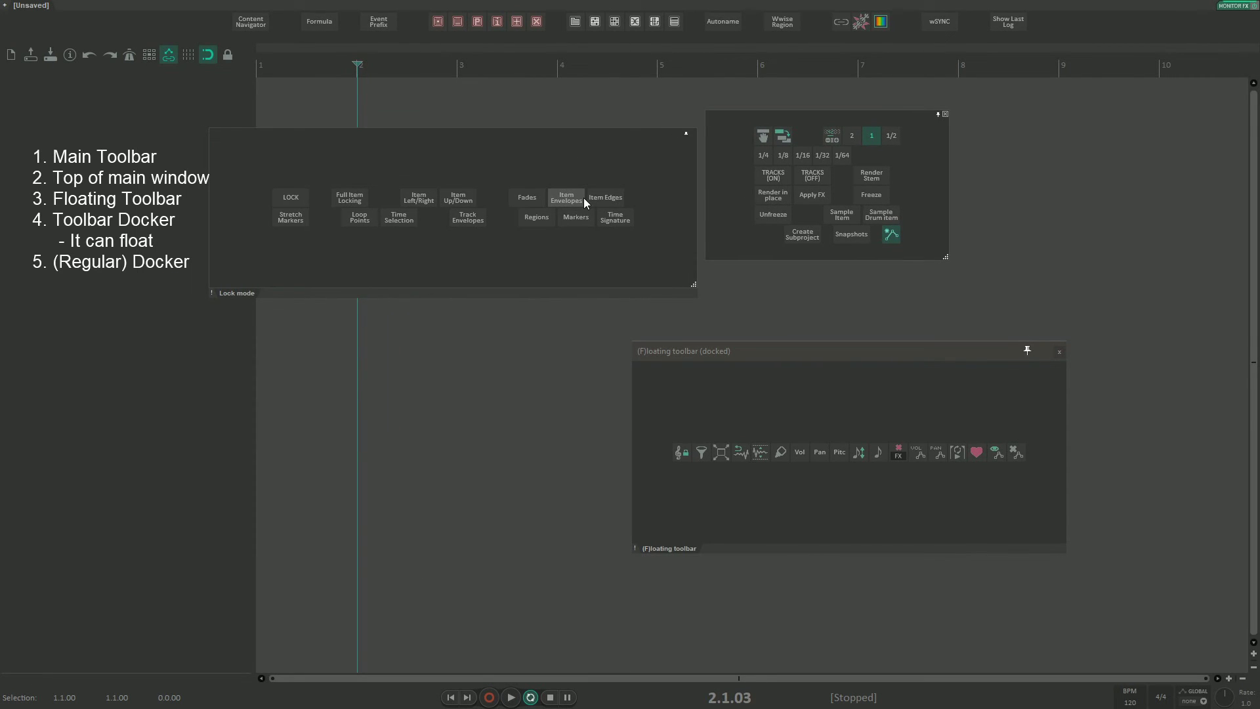
- Reposition the Lock mode, Music Tools and (F)loating toolbar windows and toggle the regular docker window's pin
left_click_drag(316, 159, 266, 160)
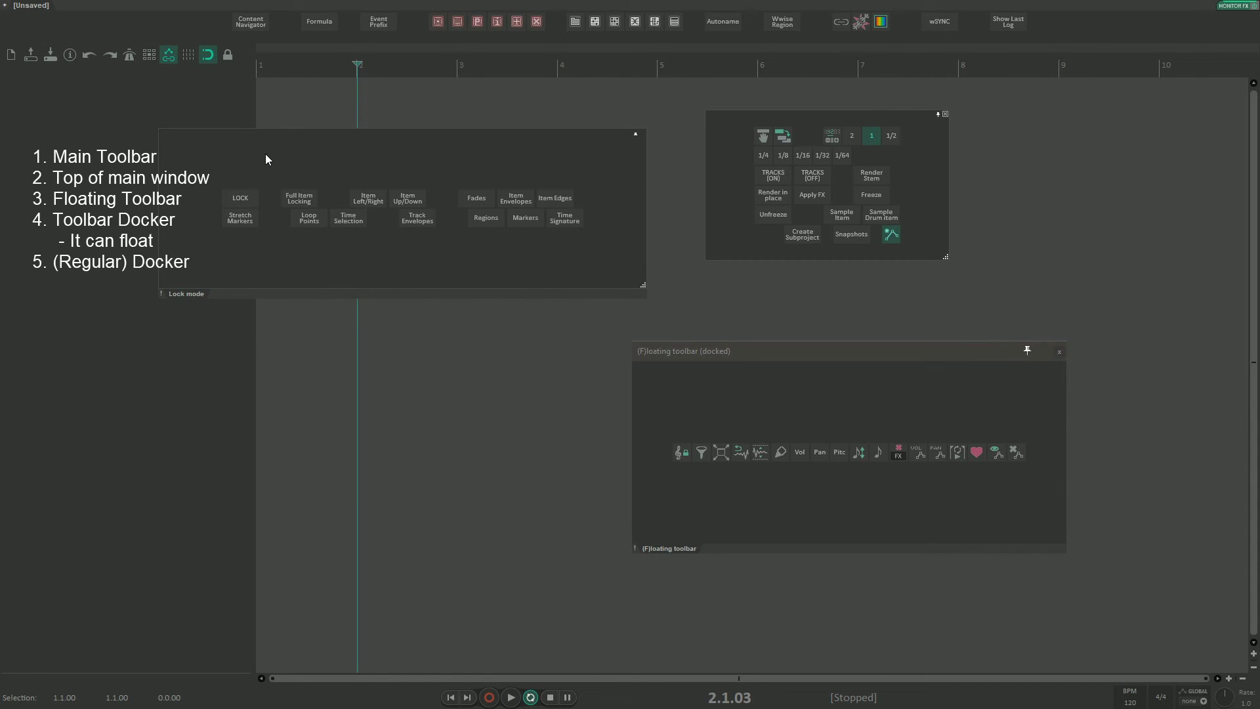
left_click_drag(727, 160, 716, 164)
left_click_drag(695, 356, 671, 348)
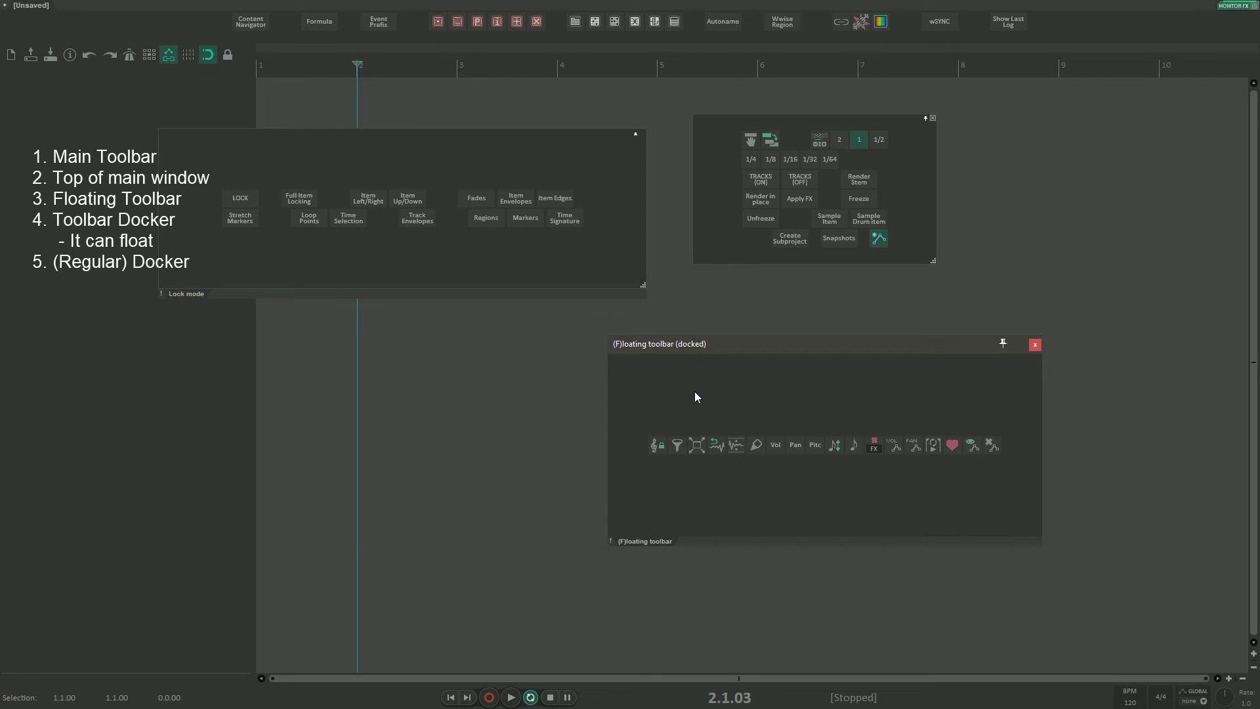
left_click_drag(680, 344, 592, 356)
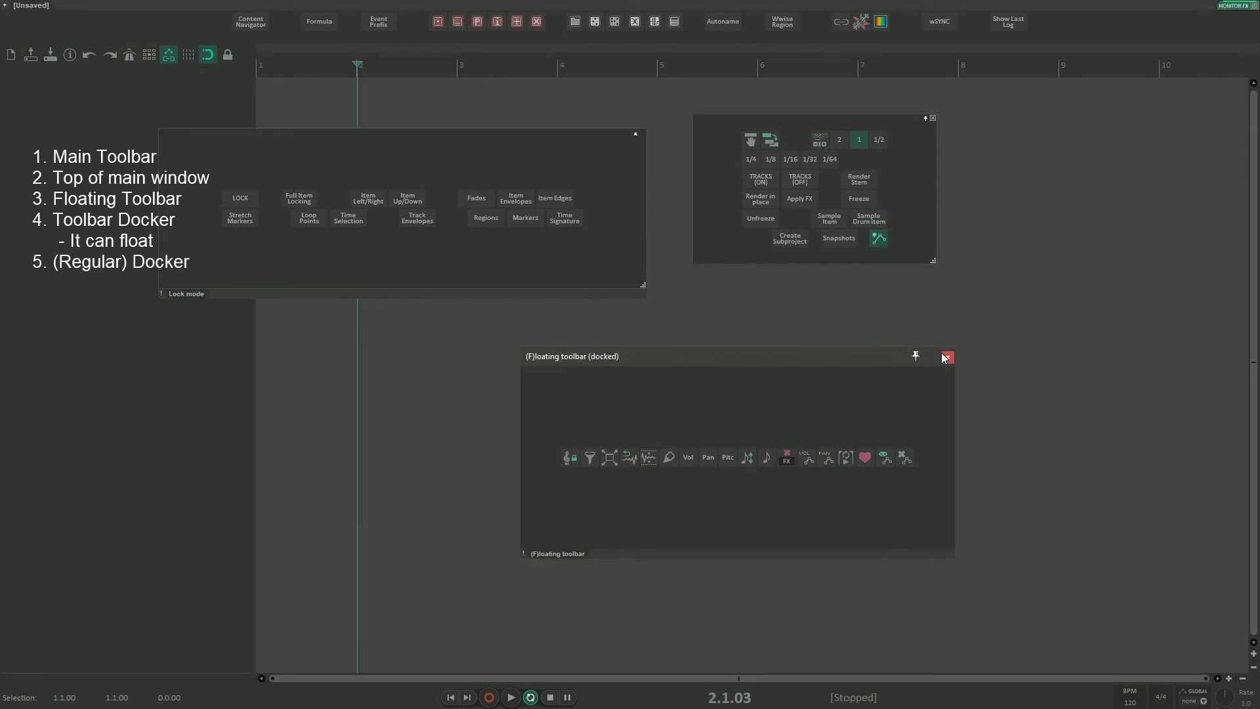
left_click(915, 357)
left_click_drag(811, 361, 872, 338)
left_click_drag(520, 155, 556, 148)
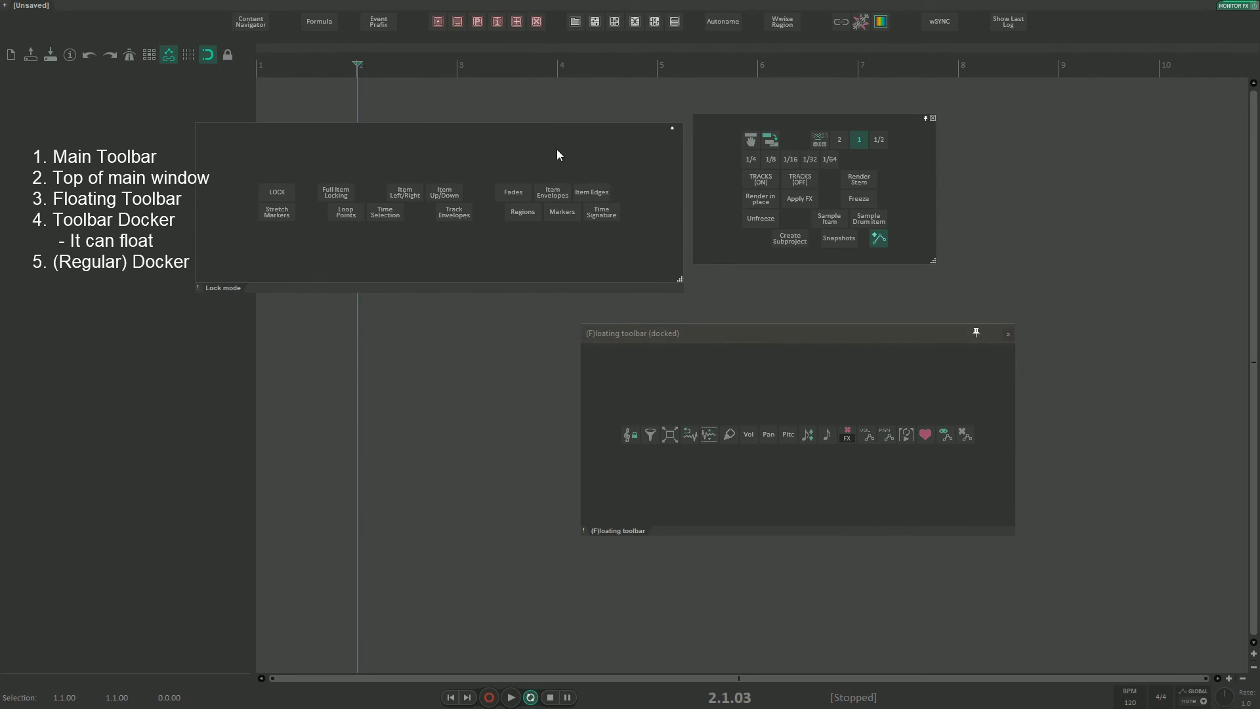
- Make the toolbar docker window narrower, switch between its Lock mode and Envelopes tabs, and reposition it
left_click_drag(663, 281, 527, 301)
left_click_drag(503, 256, 632, 240)
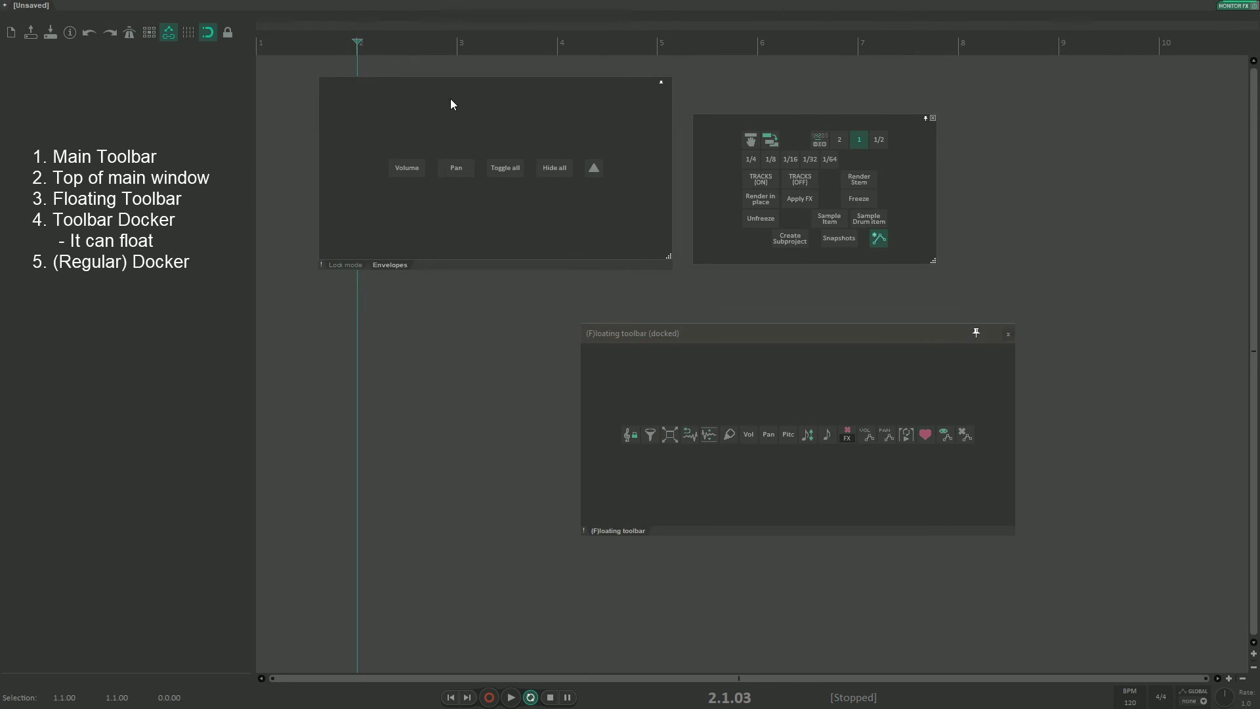
left_click(346, 265)
left_click(390, 265)
left_click(347, 265)
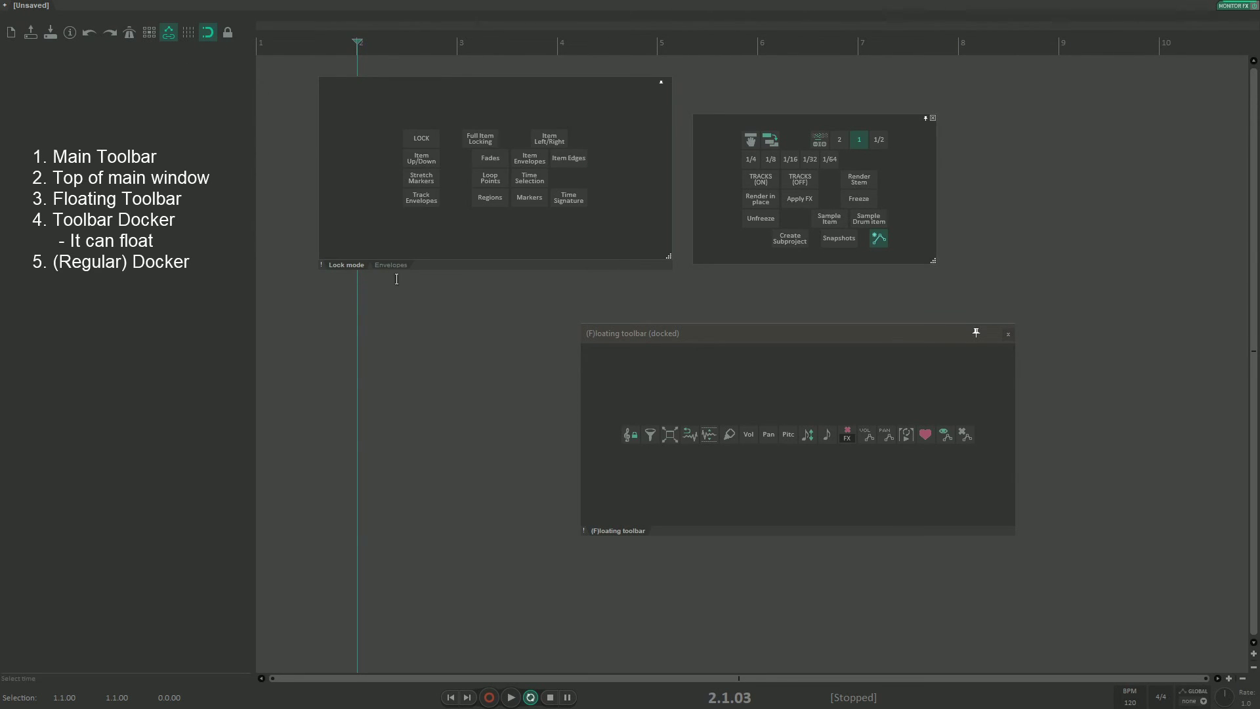
left_click(400, 265)
left_click_drag(436, 230, 366, 231)
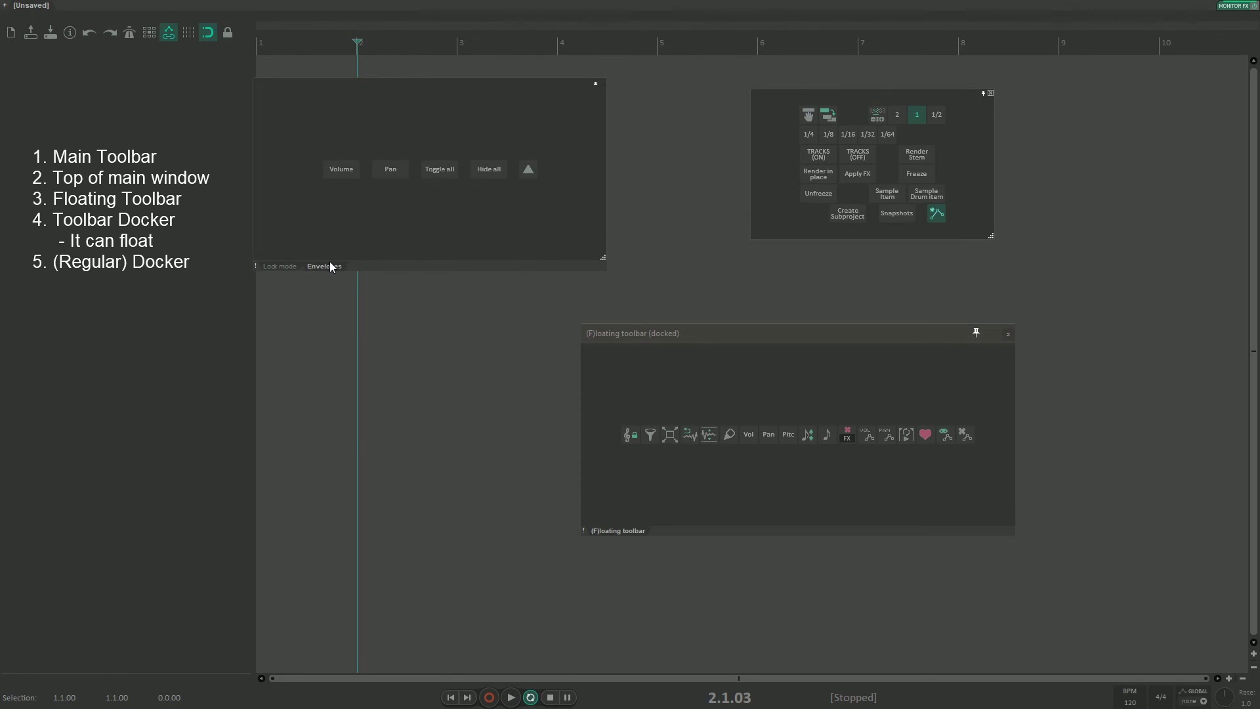
- Move the Envelopes toolbar from the toolbar docker into the regular Docker window, and dock it at the main window's left edge
left_click_drag(328, 266, 667, 482)
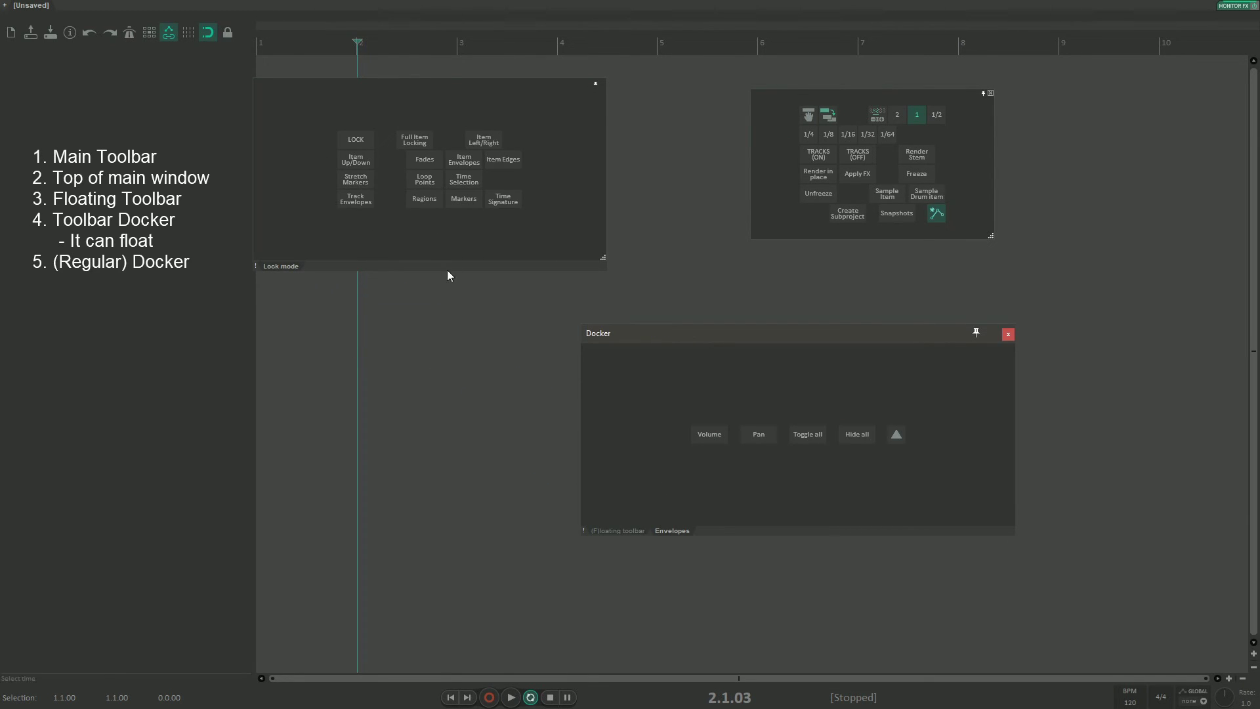
left_click(620, 530)
left_click(668, 529)
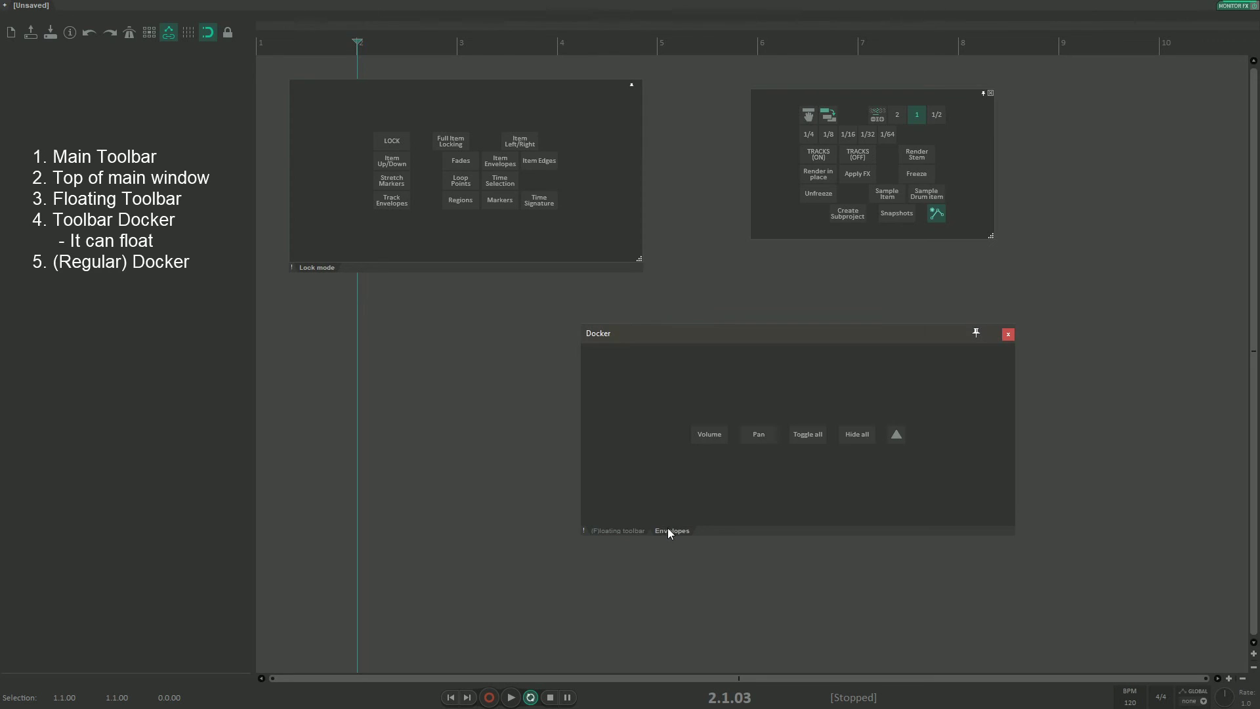
mouse_move(619, 331)
left_mouse_down()
mouse_move(621, 320)
mouse_move(602, 319)
mouse_move(630, 317)
left_mouse_up()
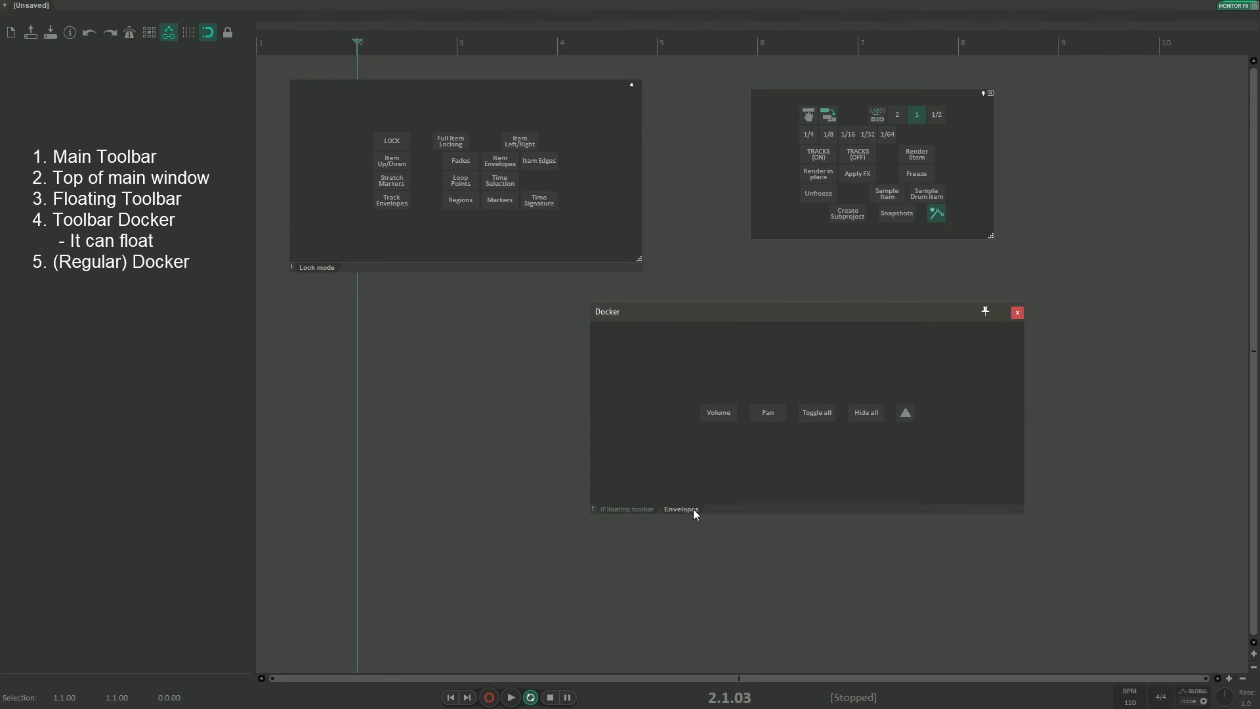
left_click_drag(685, 510, 50, 397)
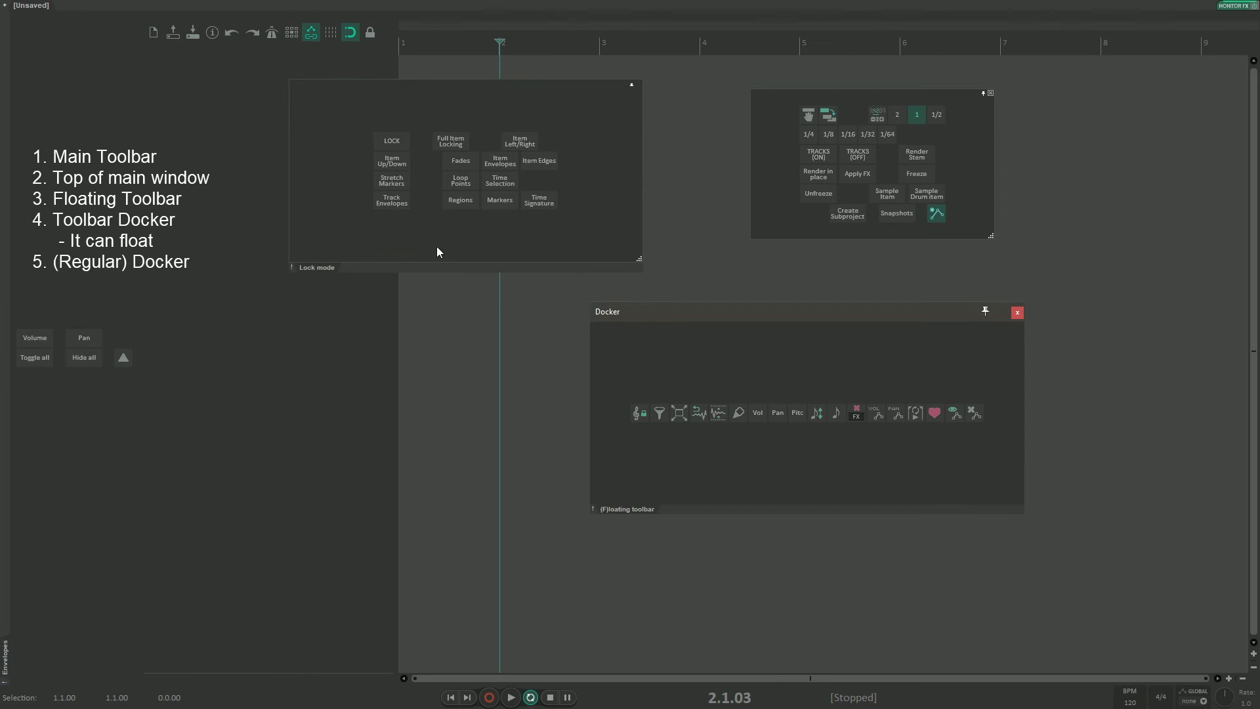
- Open the Media Explorer and dock it in the docker that holds the Envelopes toolbar
left_click(329, 373)
key("ctrl+alt+x")
left_click_drag(272, 253, 270, 251)
left_click_drag(457, 98, 605, 65)
mouse_move(278, 243)
left_mouse_down()
mouse_move(235, 198)
mouse_move(276, 229)
left_mouse_up()
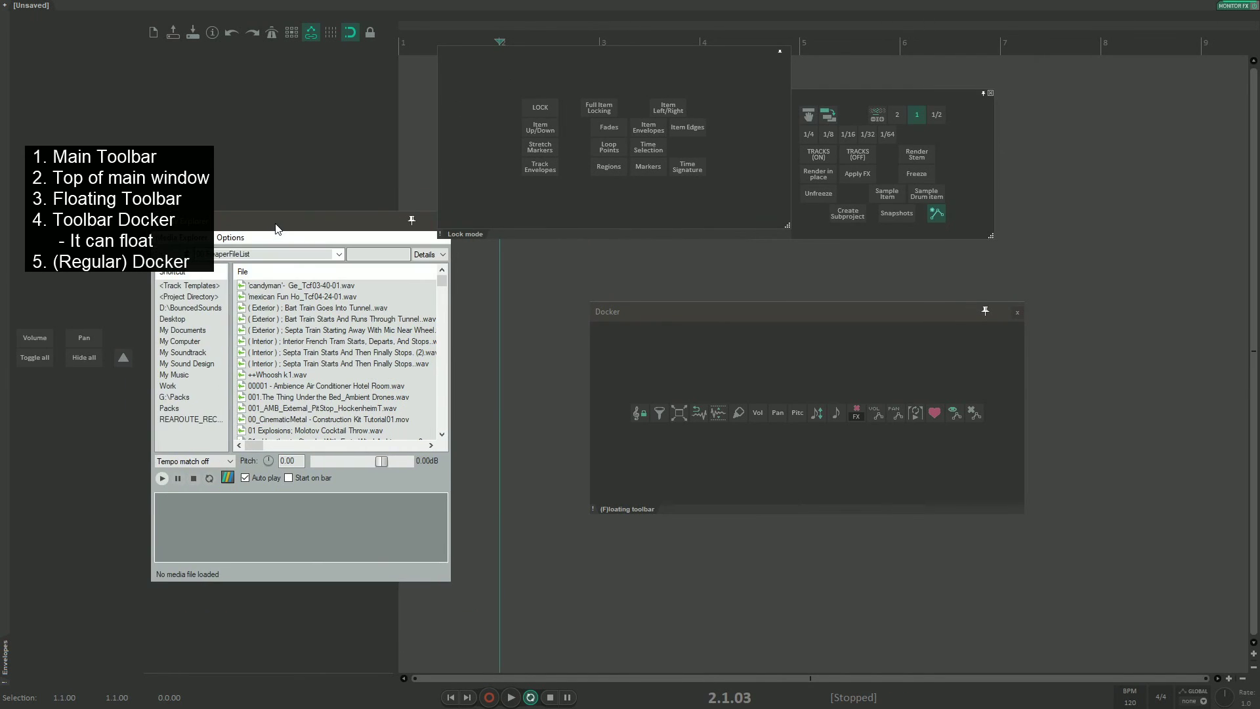
right_click(257, 223)
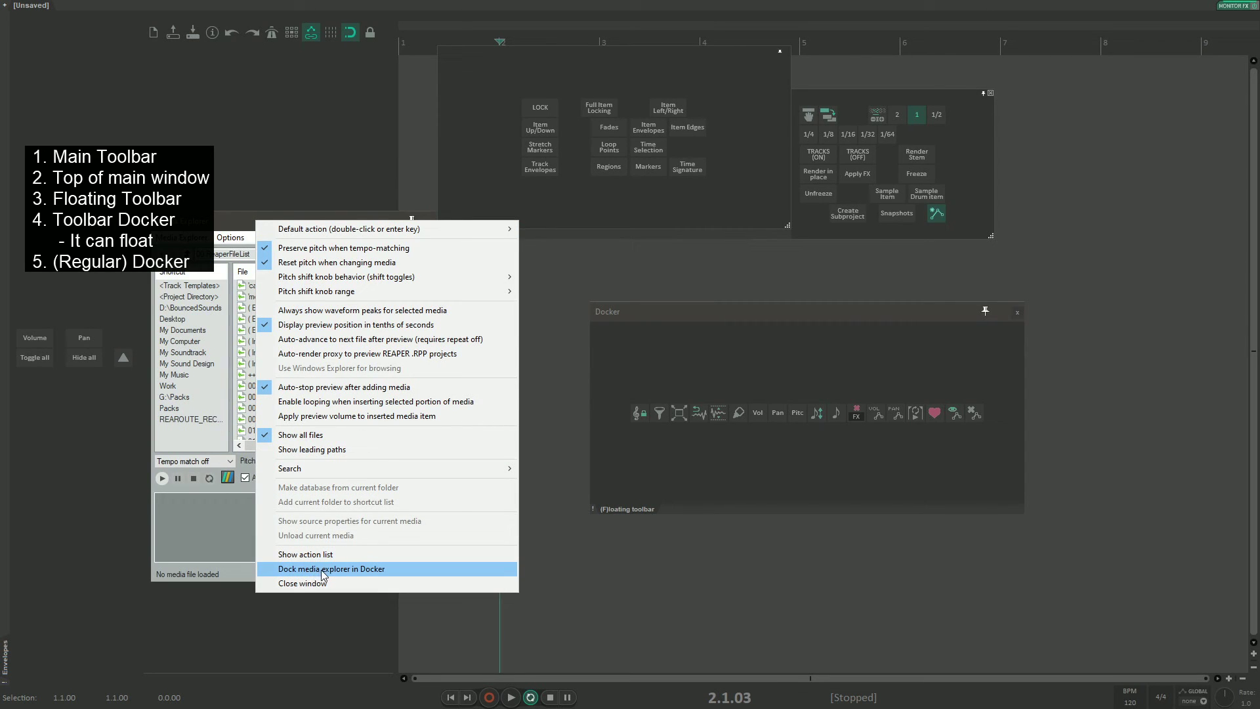
left_click(353, 570)
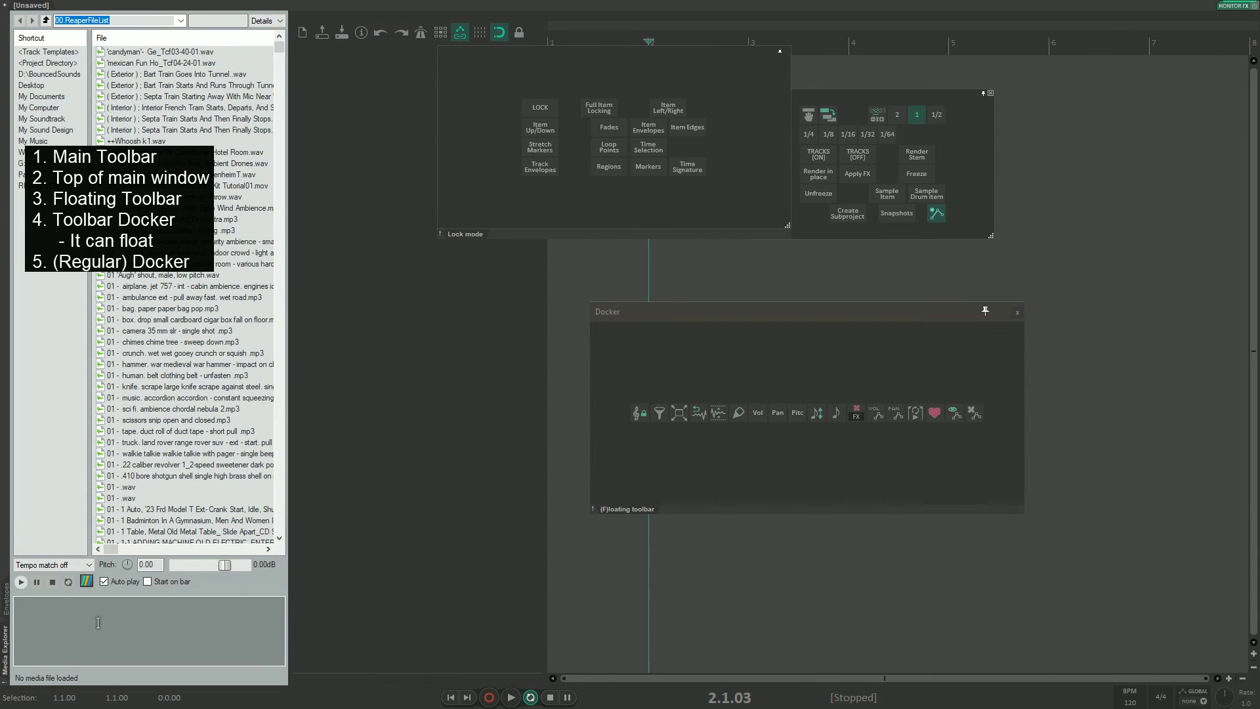
- Switch between the docked Envelopes toolbar and Media Explorer tabs, ending on Envelopes
left_click(4, 609)
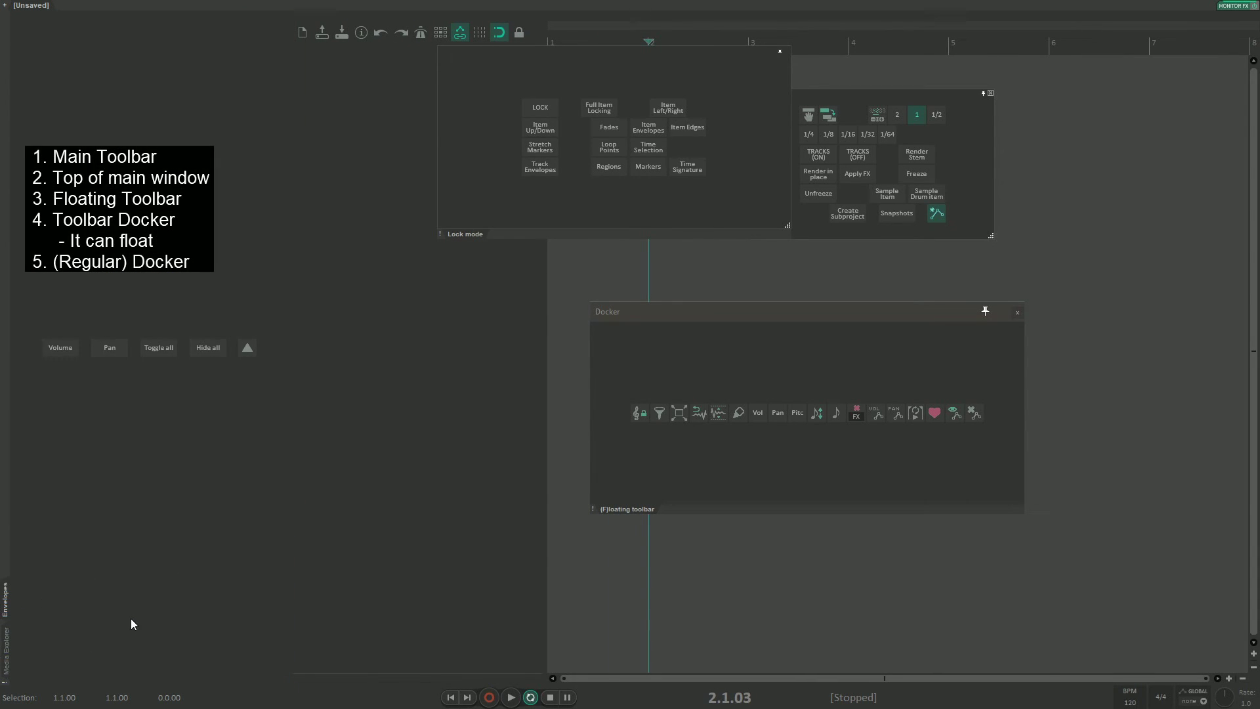
left_click(7, 640)
left_click(7, 640)
left_click(5, 640)
left_click(5, 599)
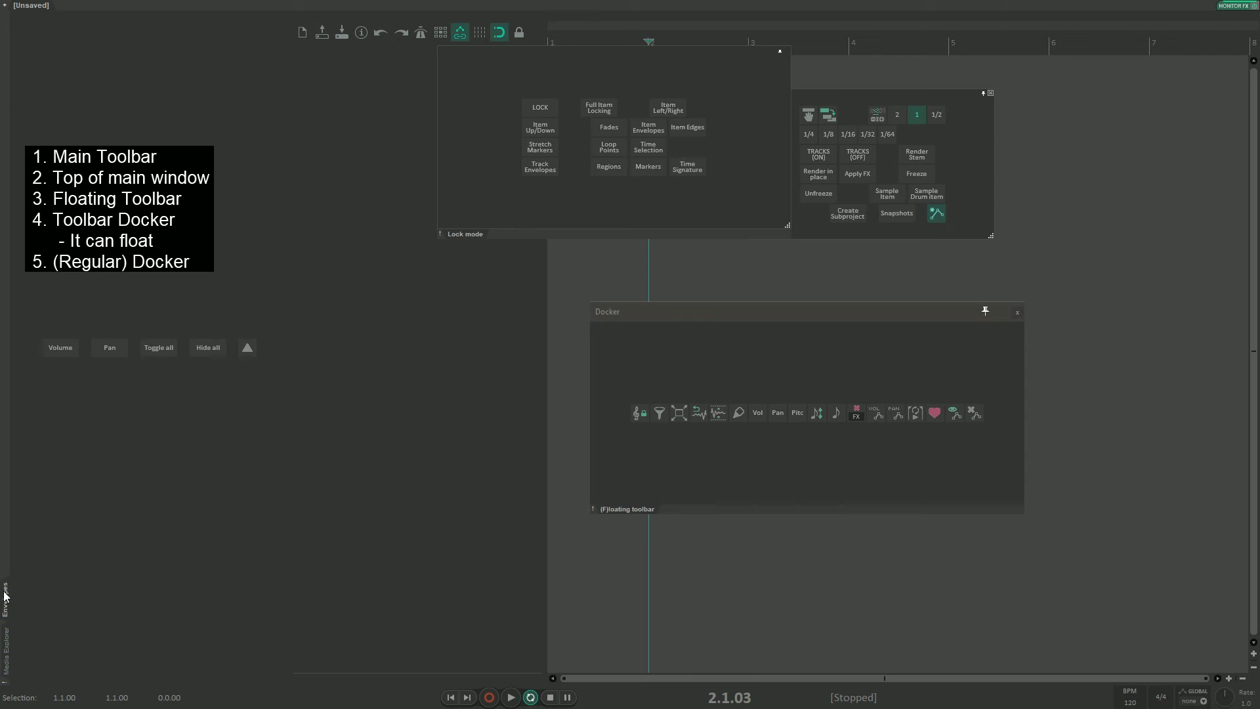
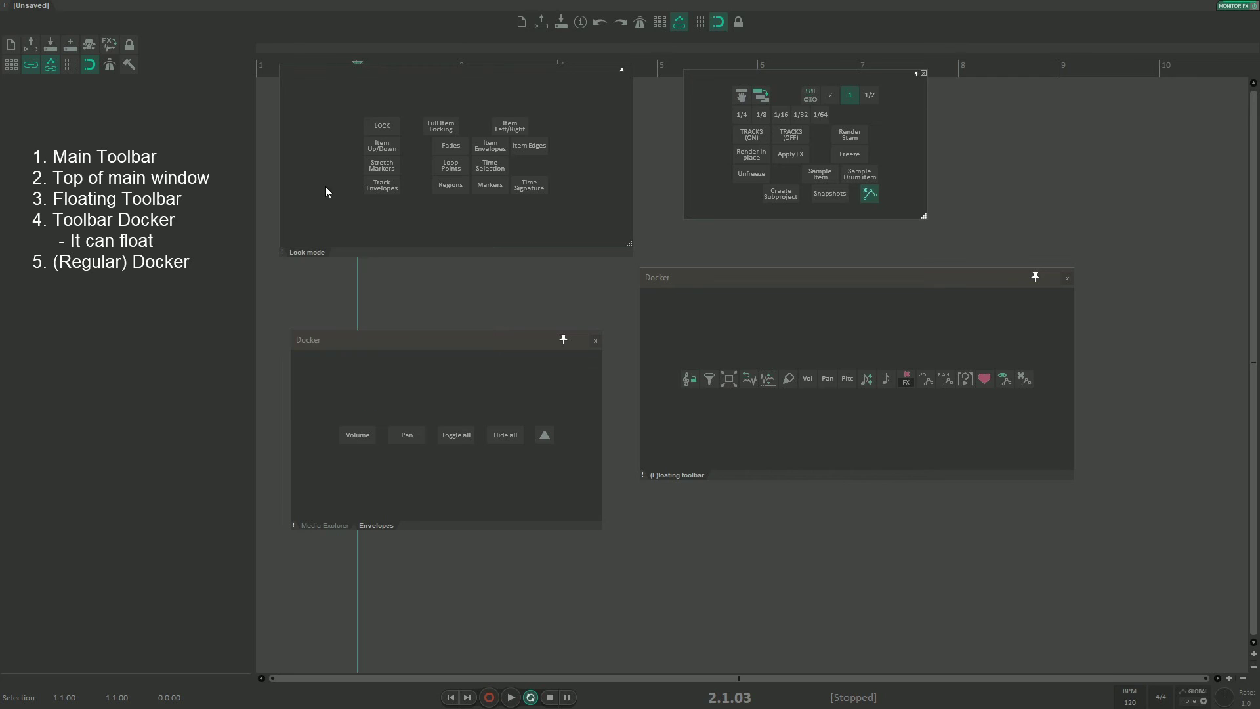
- Rearrange the floating toolbar docker, the grid and freeze toolbar and the two Docker windows so none overlap
left_click_drag(328, 150, 275, 170)
mouse_move(688, 136)
left_mouse_down()
mouse_move(657, 124)
mouse_move(668, 134)
left_mouse_up()
left_click_drag(692, 276, 693, 286)
left_click_drag(482, 348, 470, 334)
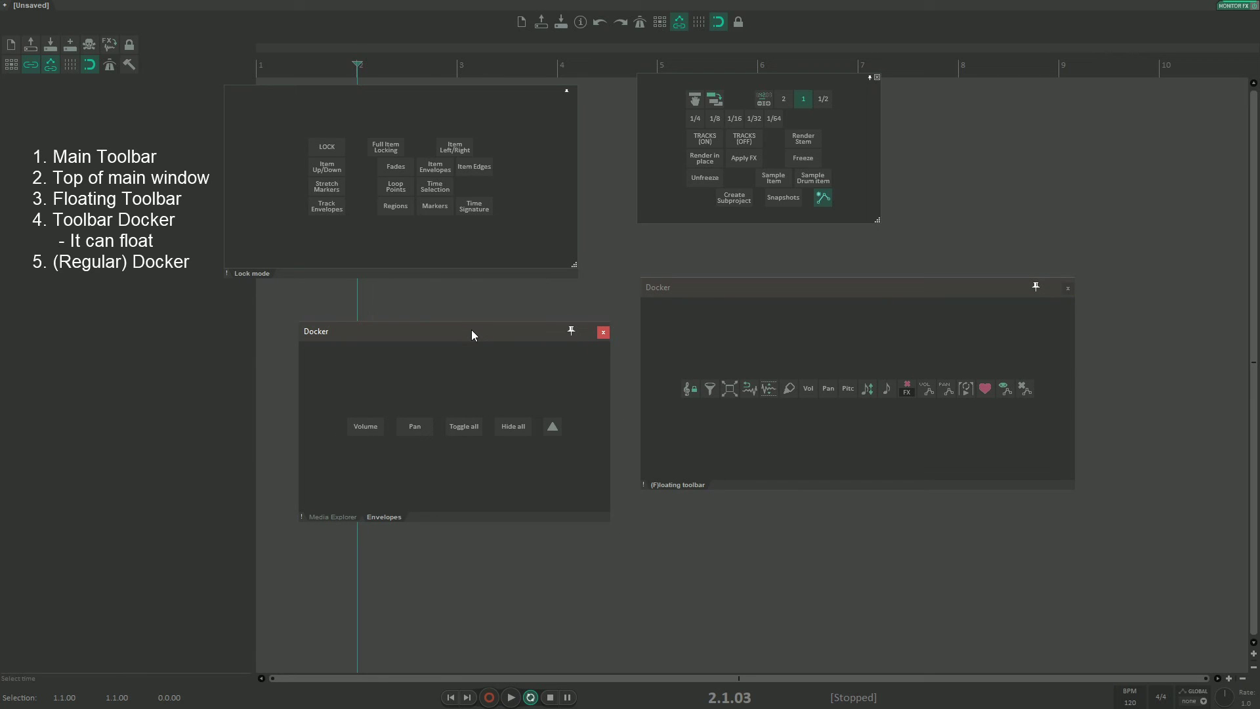
- Enlarge the Docker window holding the Media Explorer and Envelopes, and switch between its tabs, ending on Media Explorer
left_click(327, 517)
left_click(372, 518)
left_click(346, 516)
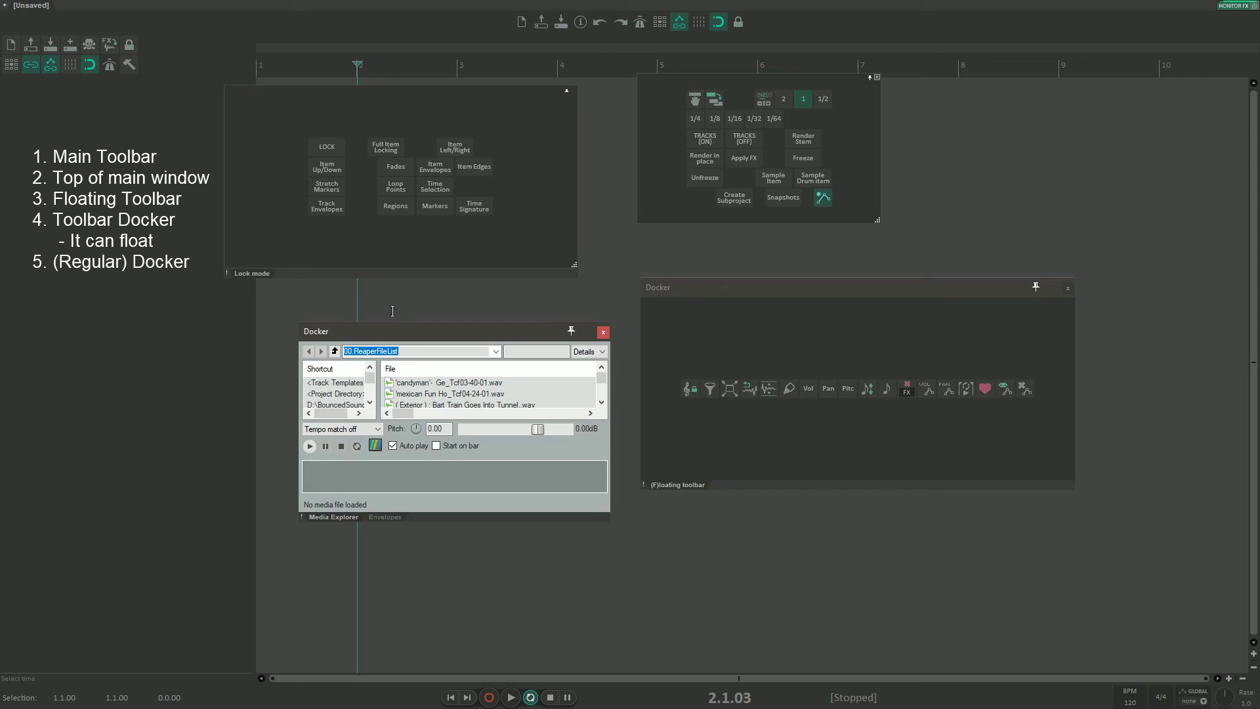
left_click_drag(299, 323, 242, 295)
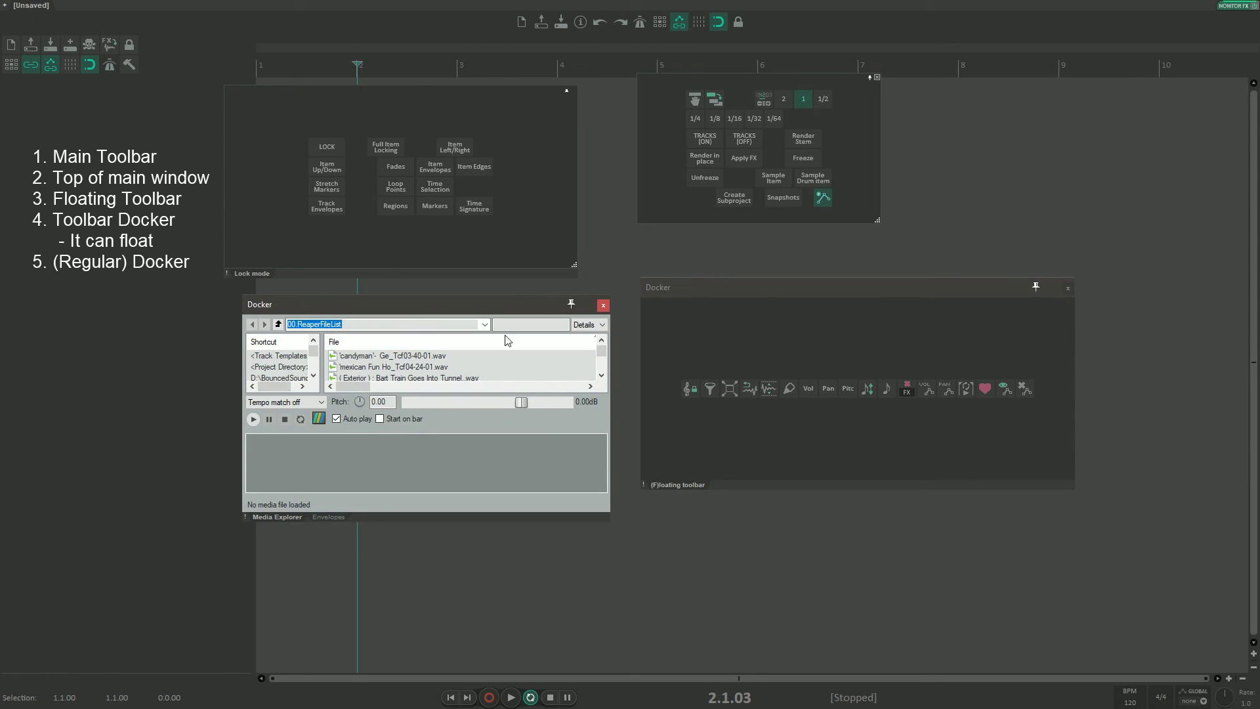
left_click_drag(610, 522, 623, 539)
left_click(328, 535)
left_click(286, 536)
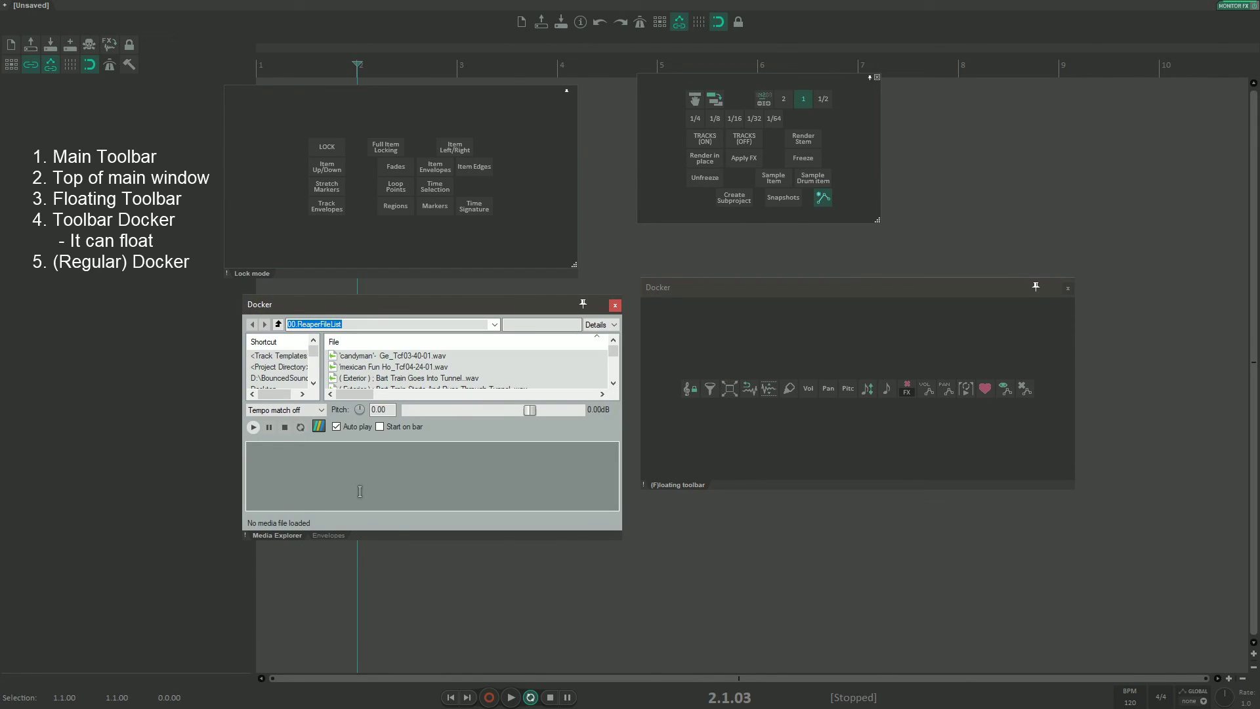
- Shift both Docker windows sideways and switch between the Media Explorer and Envelopes tabs, ending on Envelopes
left_click_drag(730, 288, 766, 288)
left_click_drag(511, 302, 542, 302)
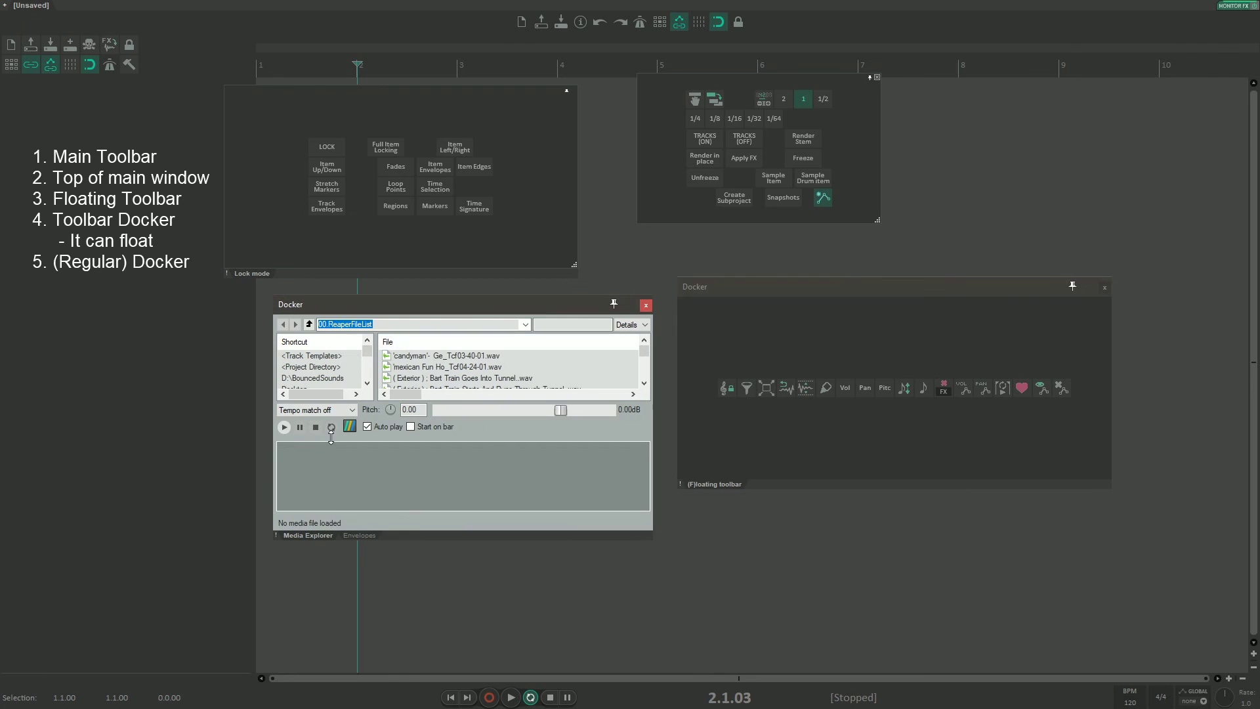
left_click(360, 536)
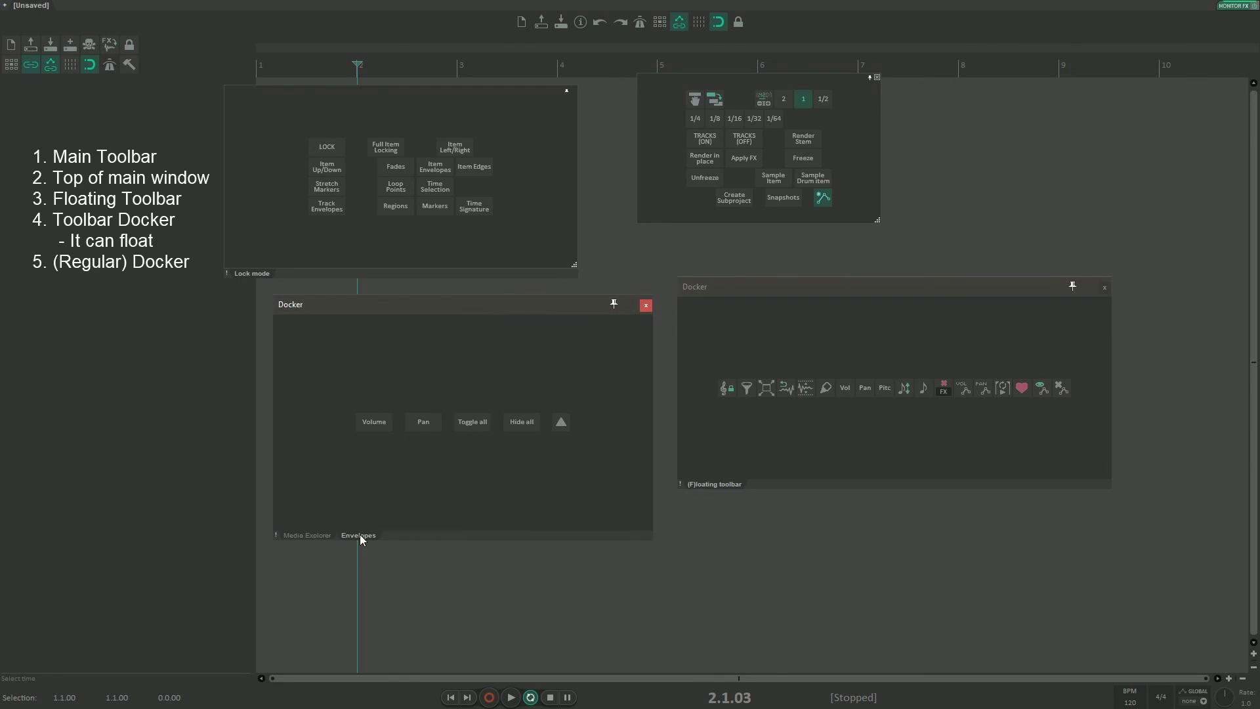
left_click(309, 535)
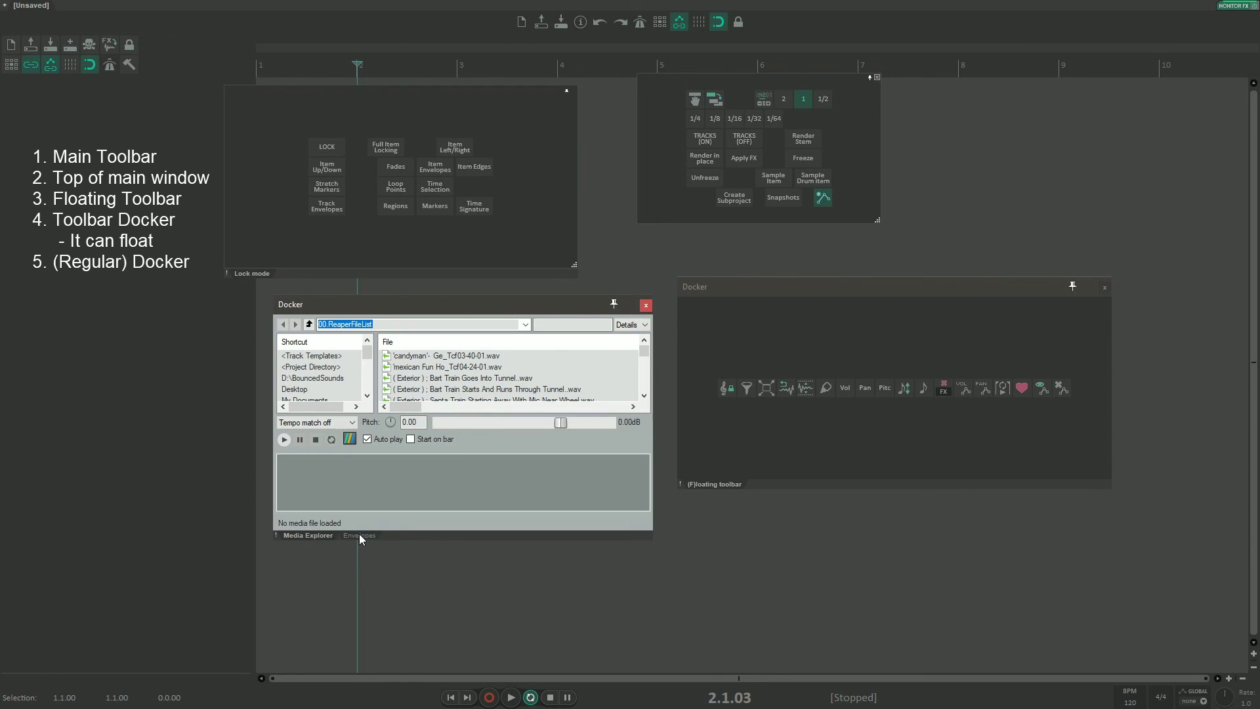
left_click(360, 536)
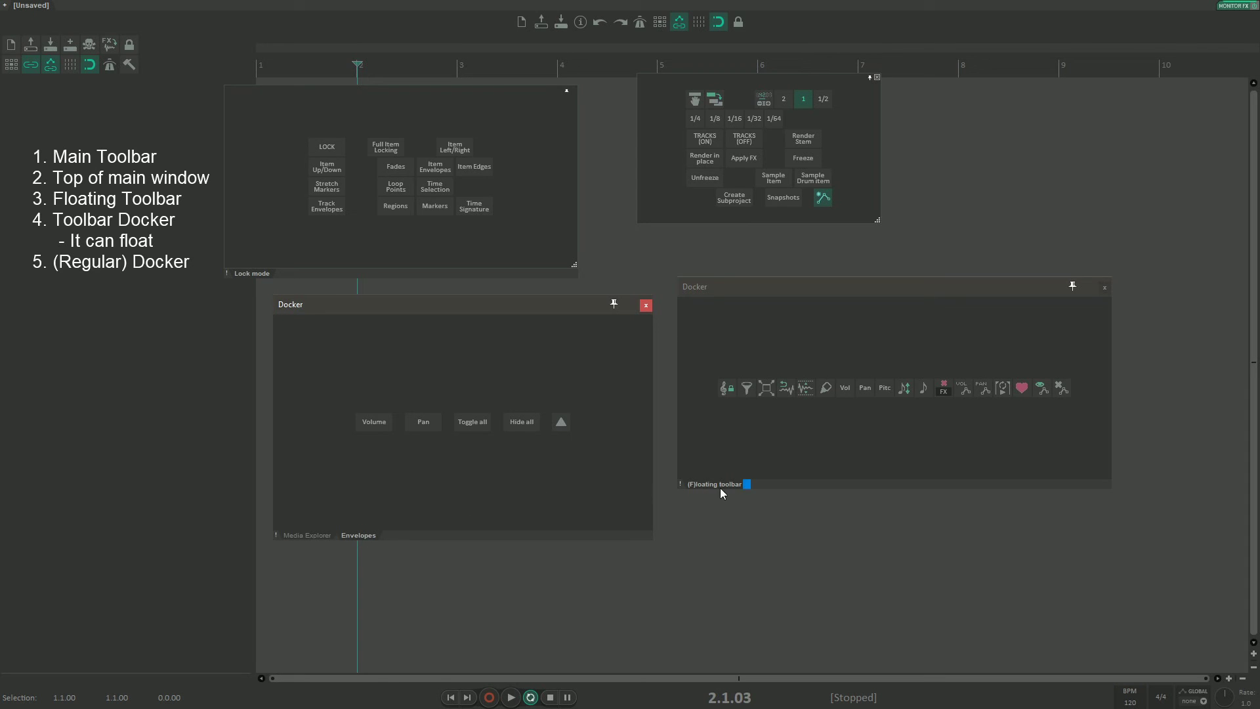
- Move the Envelopes toolbar into the other Docker window and the (F)loating toolbar into the Media Explorer's Docker window
left_click_drag(739, 486, 774, 483)
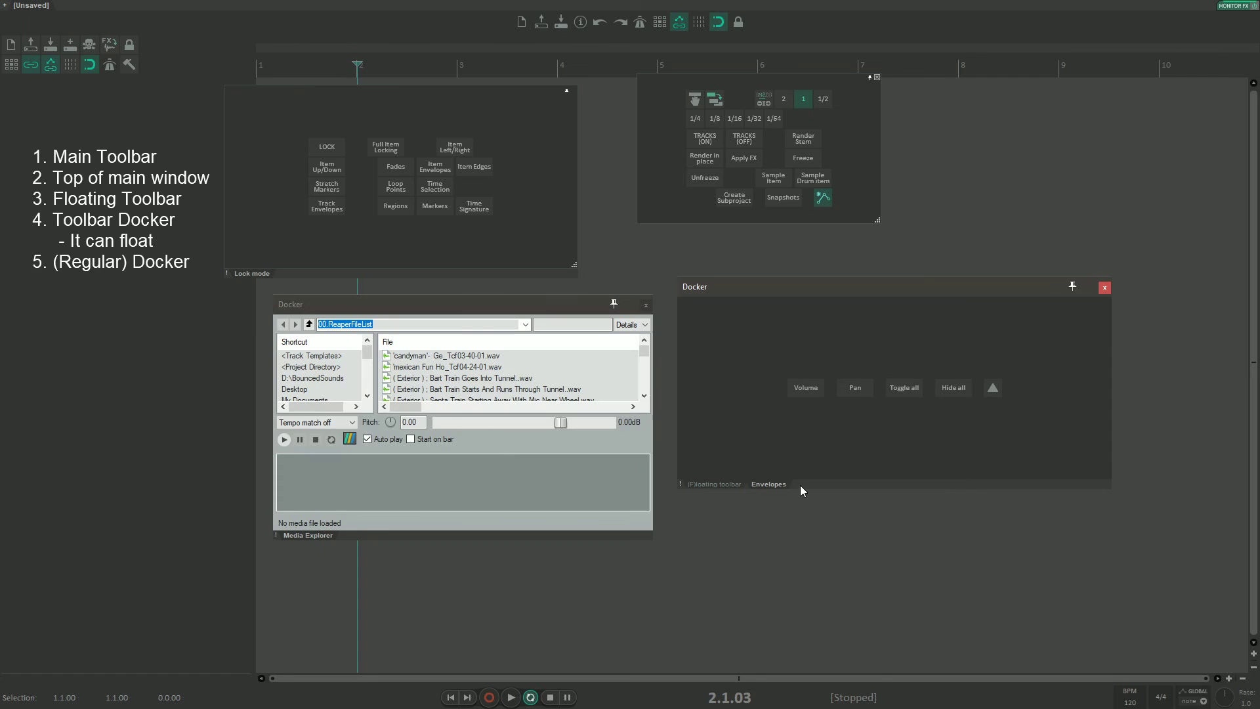
left_click(714, 484)
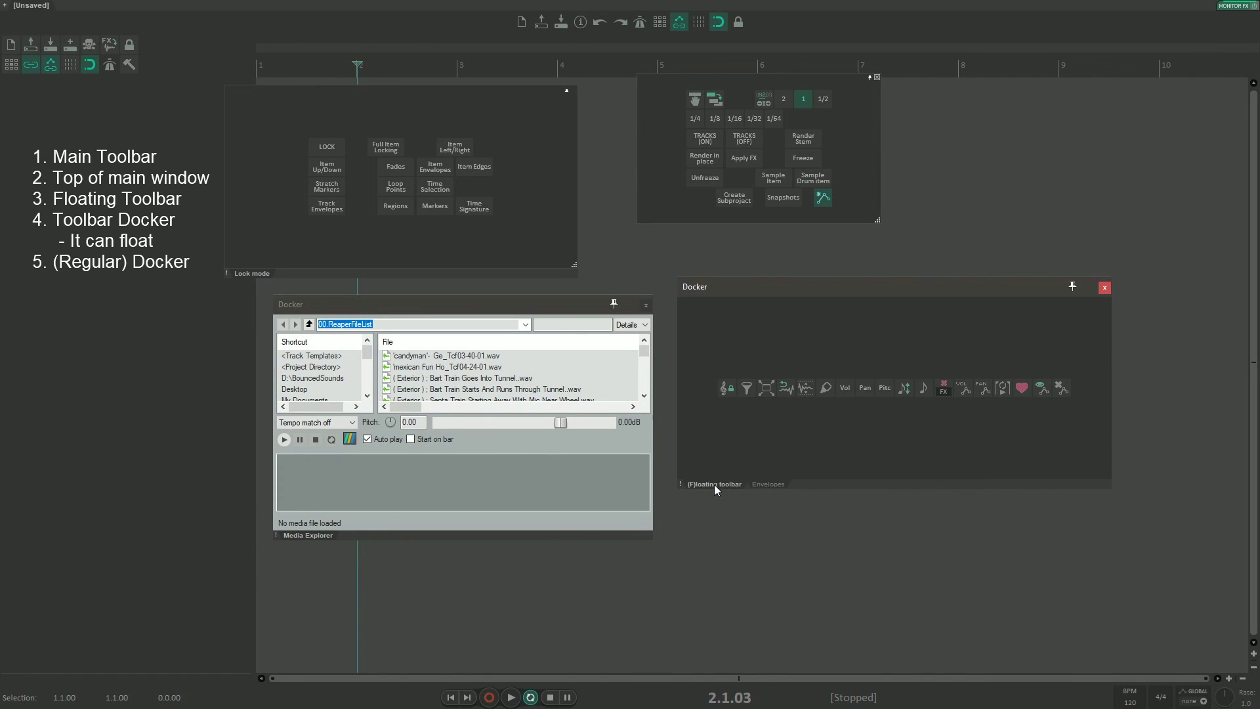
left_click_drag(287, 269, 748, 472)
left_click_drag(738, 484, 310, 533)
left_click(311, 535)
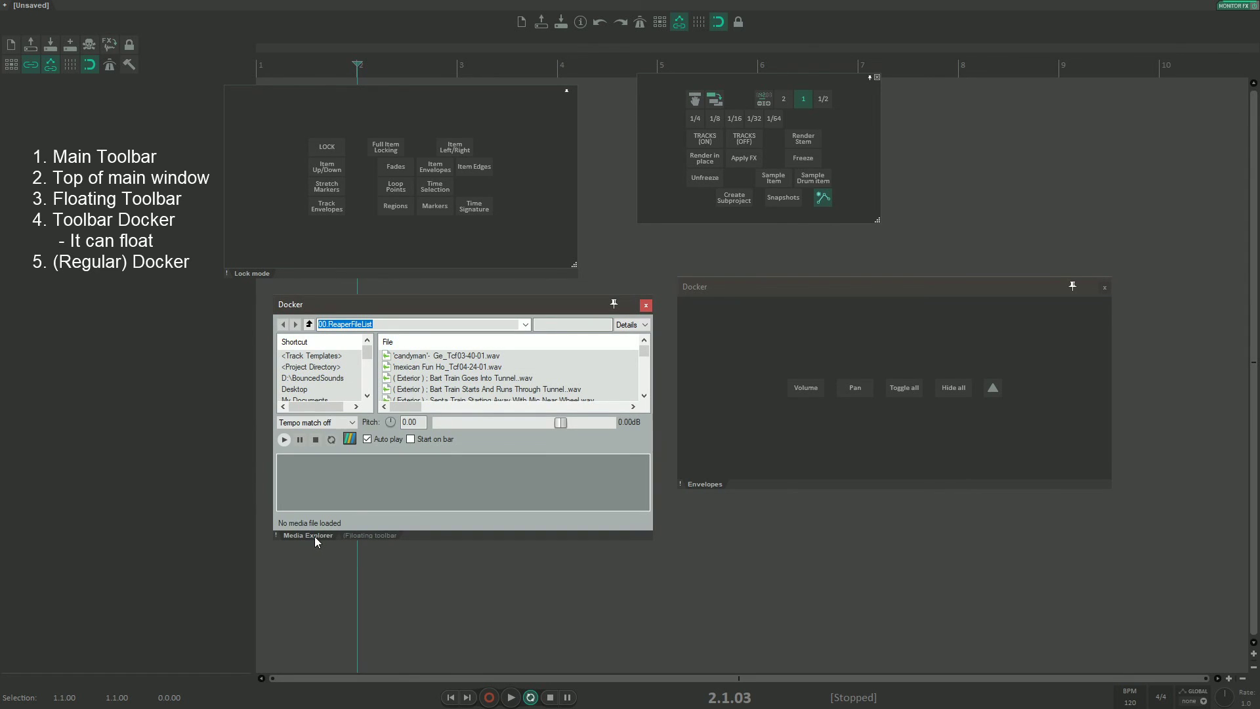
- Move the Media Explorer into the toolbar docker beside Lock mode, and enlarge the toolbar docker with Media Explorer showing
left_click_drag(277, 278, 283, 272)
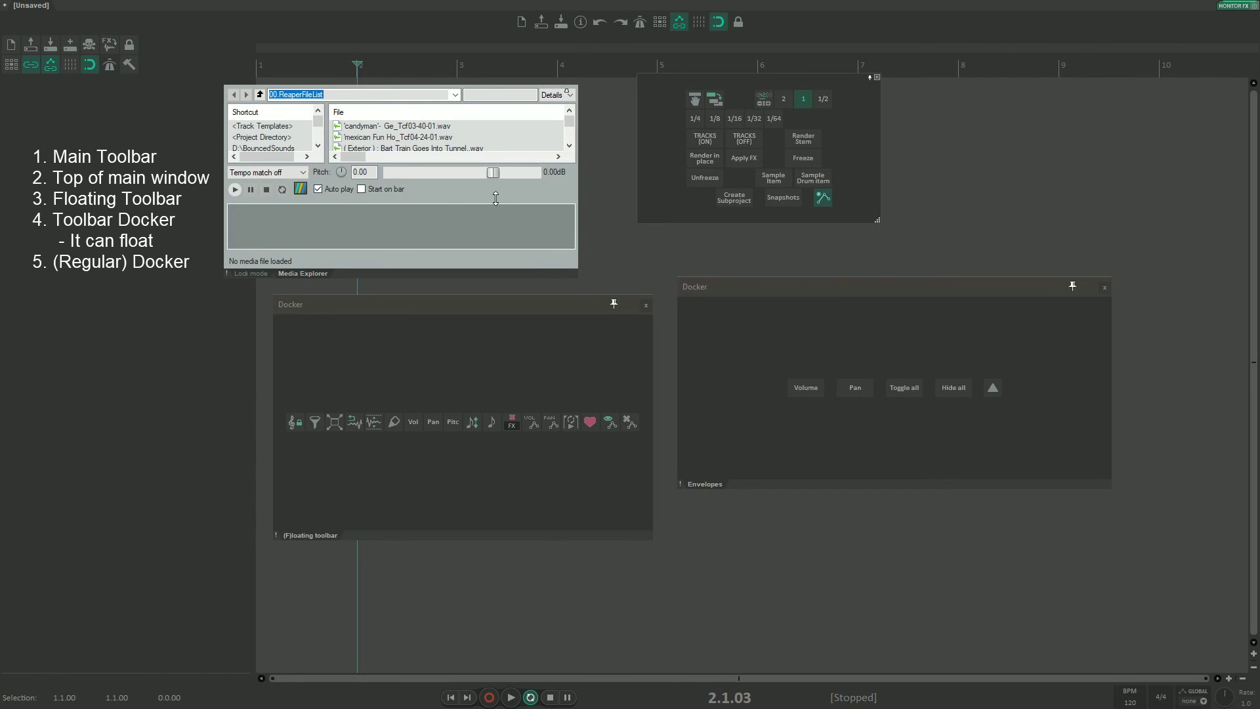
left_click(257, 273)
left_click_drag(576, 276, 710, 425)
left_click_drag(586, 371, 632, 338)
left_click(351, 411)
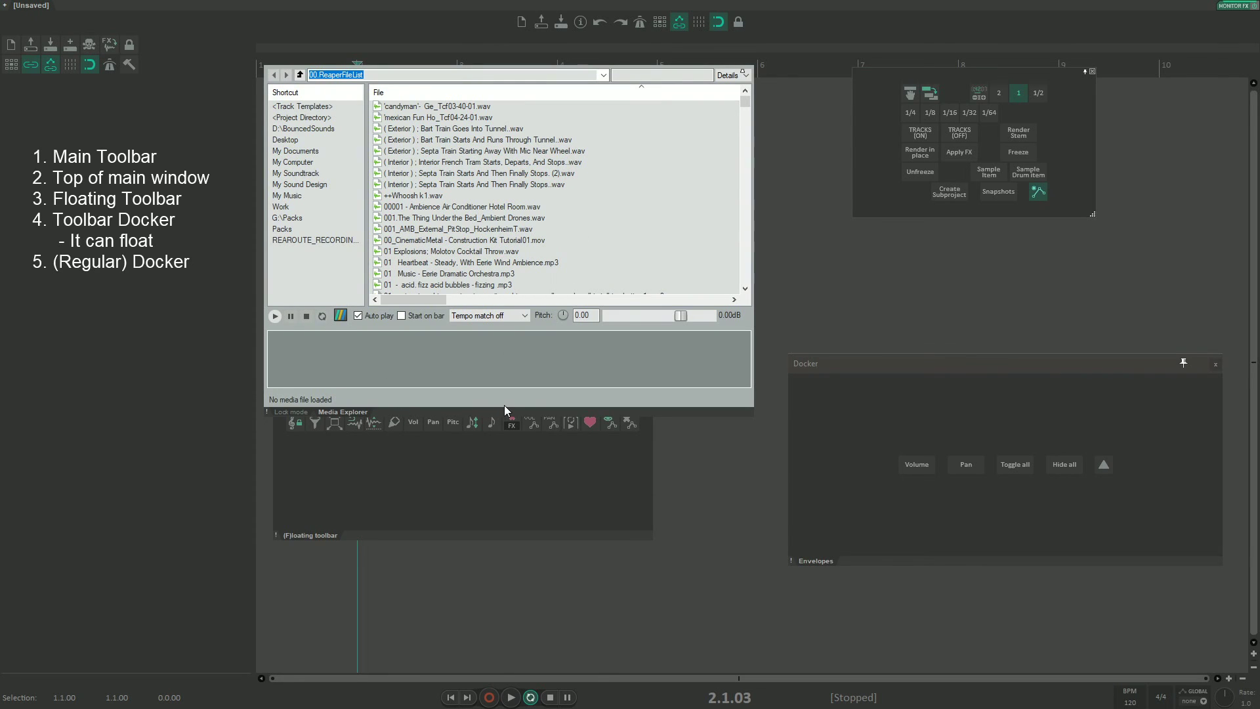
- Undock the (F)loating toolbar so it floats alone, and spread the toolbar docker and the Envelopes Docker window apart
right_click(304, 534)
left_click(360, 571)
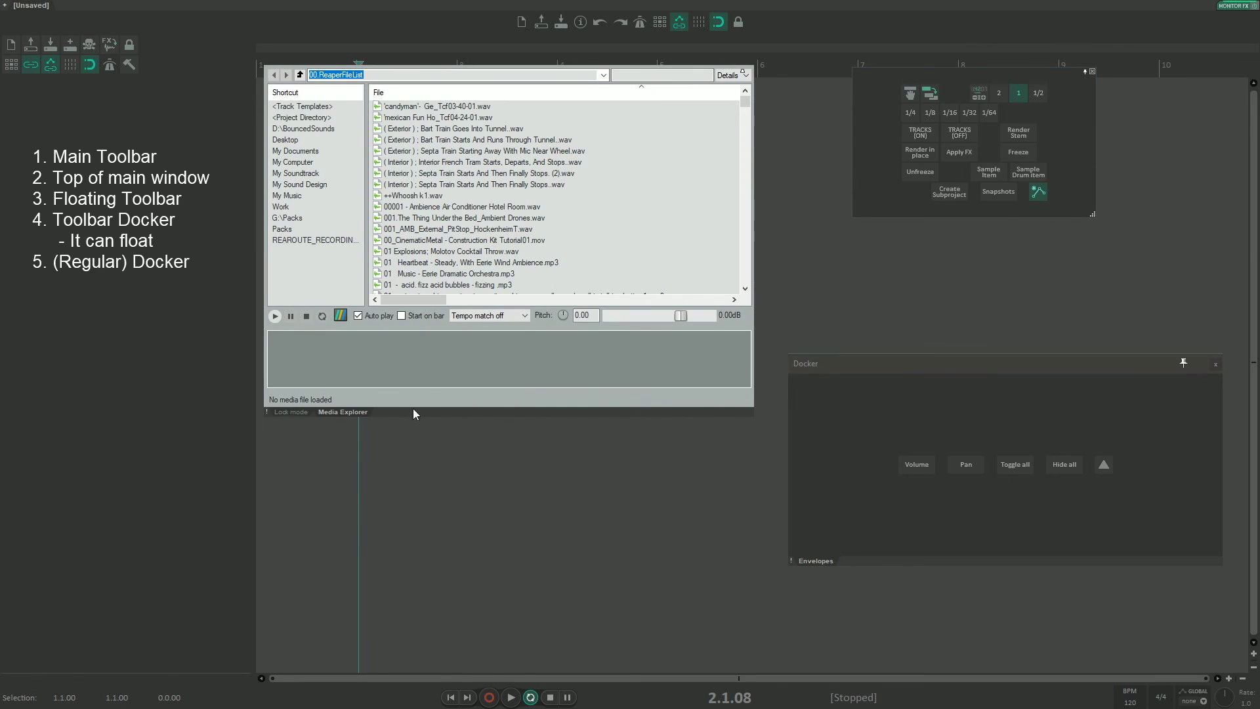
left_click(291, 411)
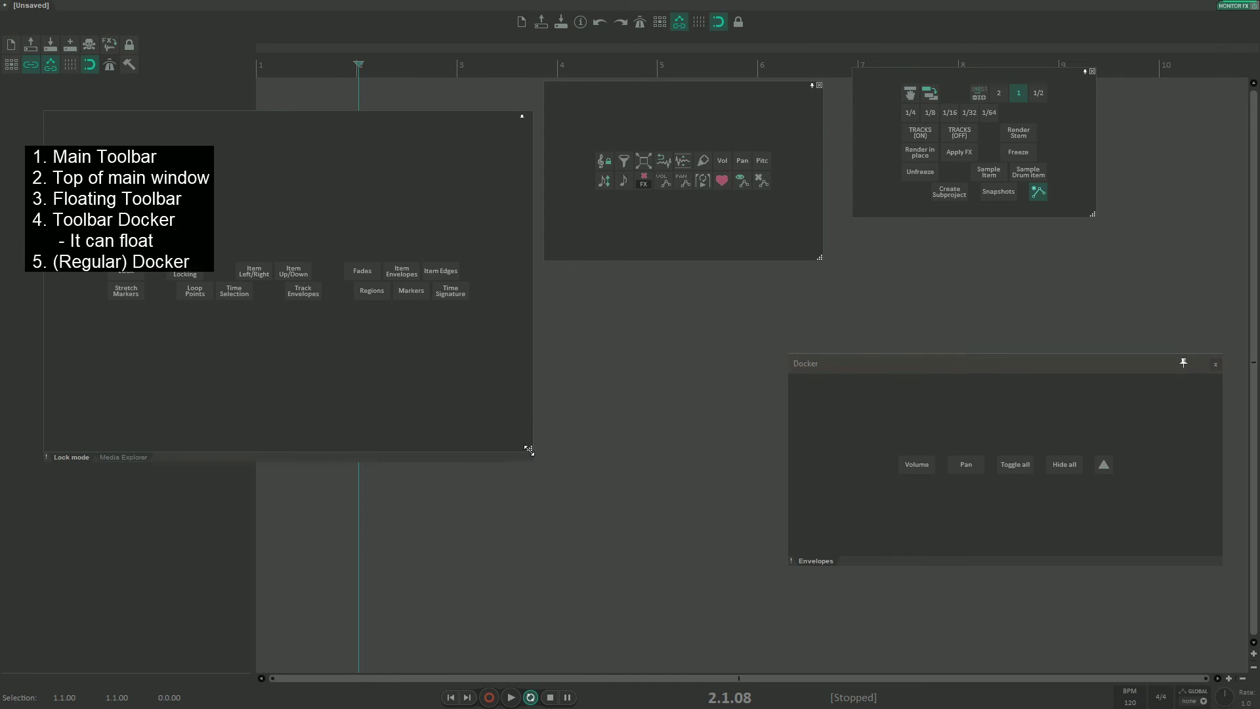
left_click_drag(529, 450, 425, 450)
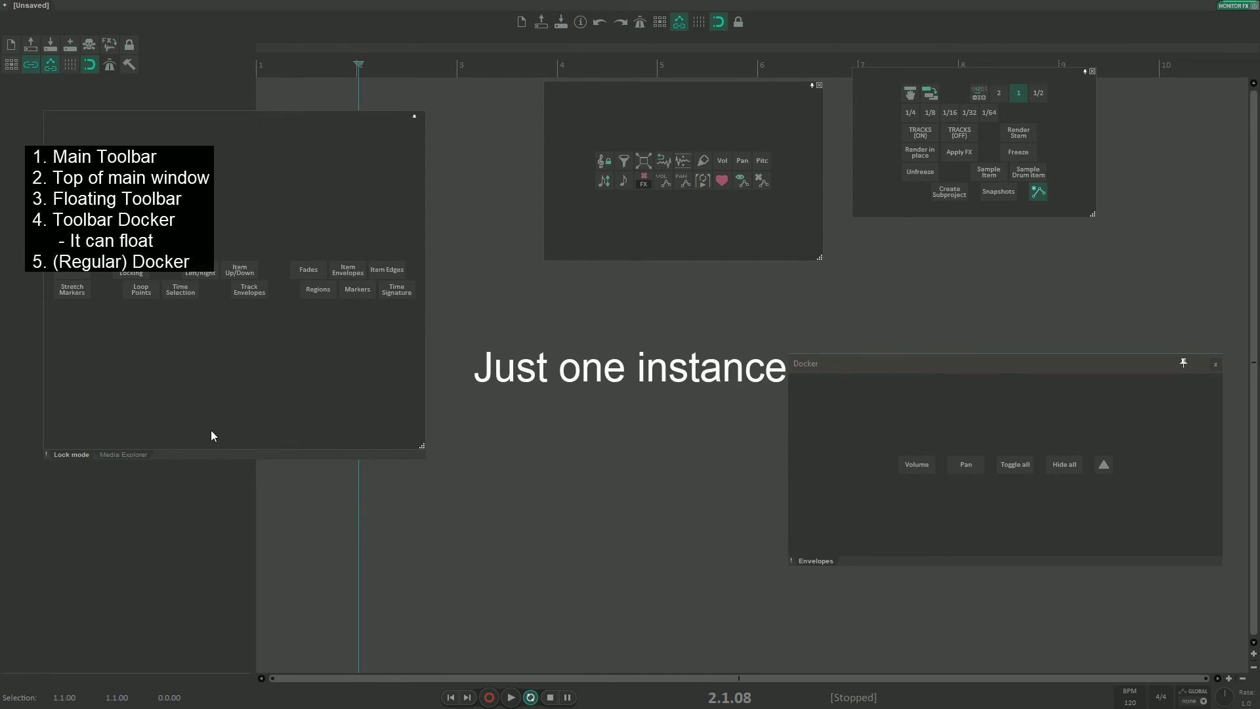
left_click_drag(821, 369, 675, 367)
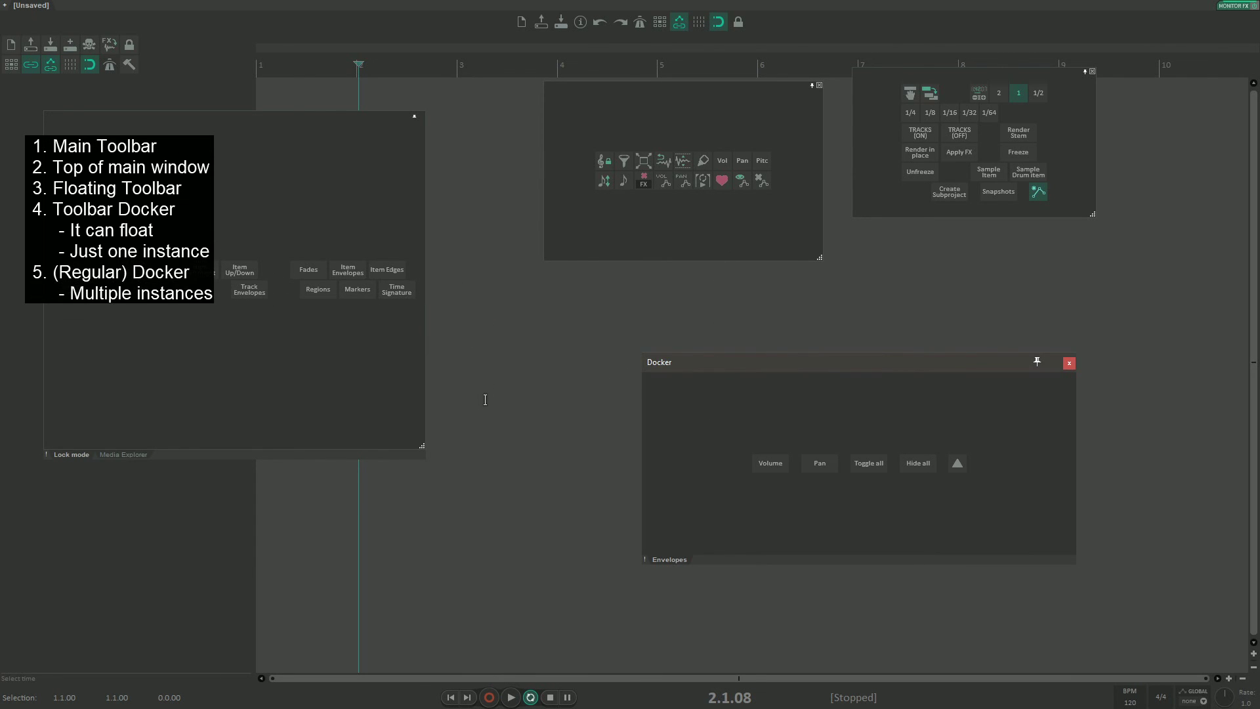
- Open the Actions list and dock it in the docker at the main window's left edge
key("q")
left_click(621, 395)
right_click(629, 277)
left_click(663, 419)
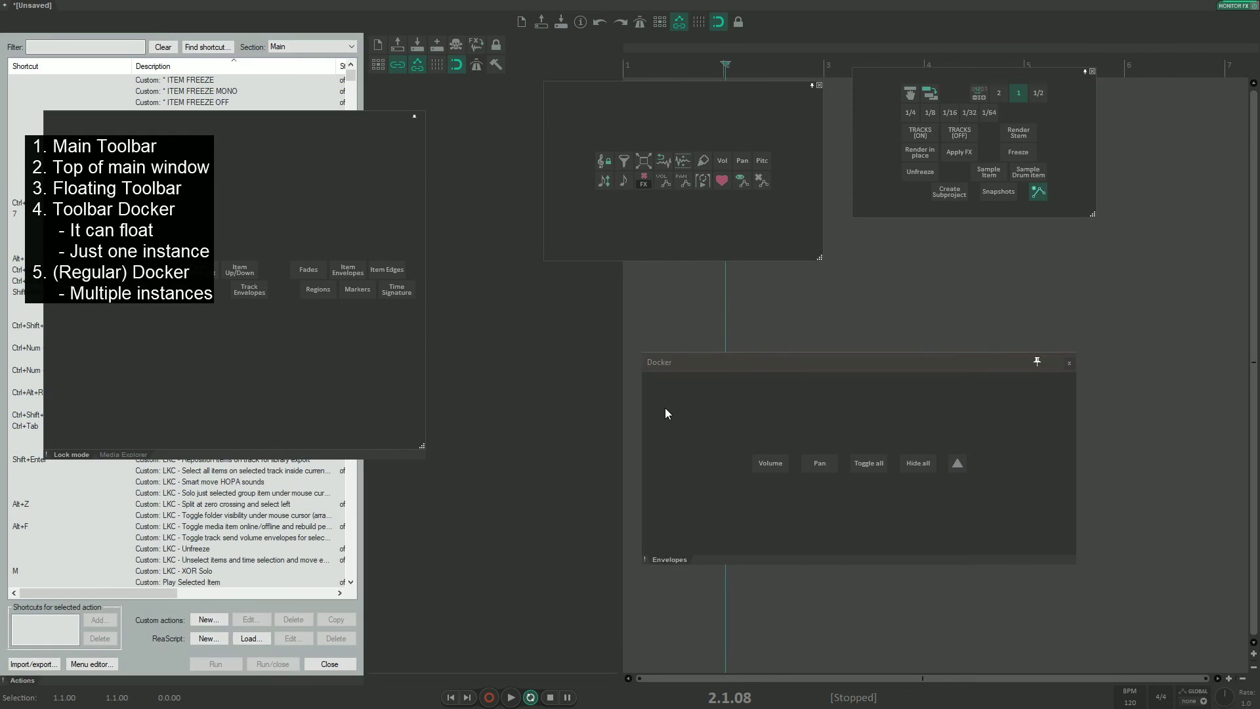
- Move the toolbar docker and the Envelopes Docker window away from the action list, and open the Envelopes docker's options
left_click_drag(285, 152, 557, 289)
left_click_drag(787, 358, 818, 317)
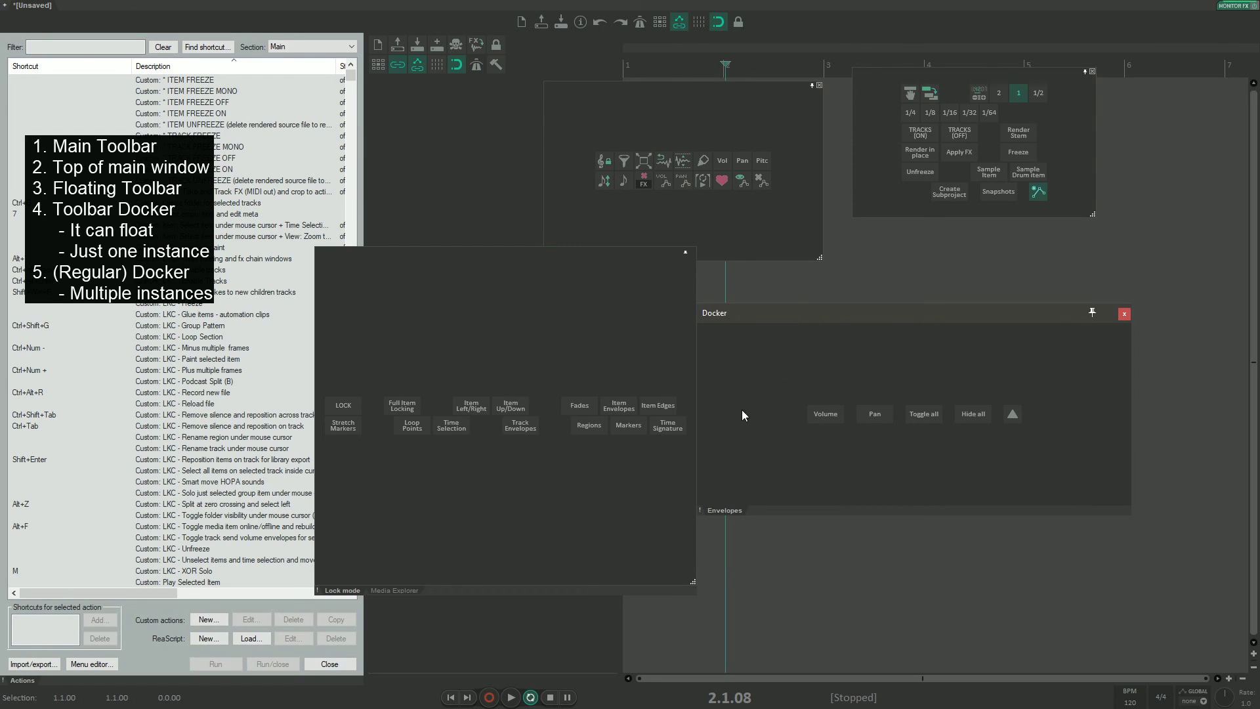
right_click(698, 512)
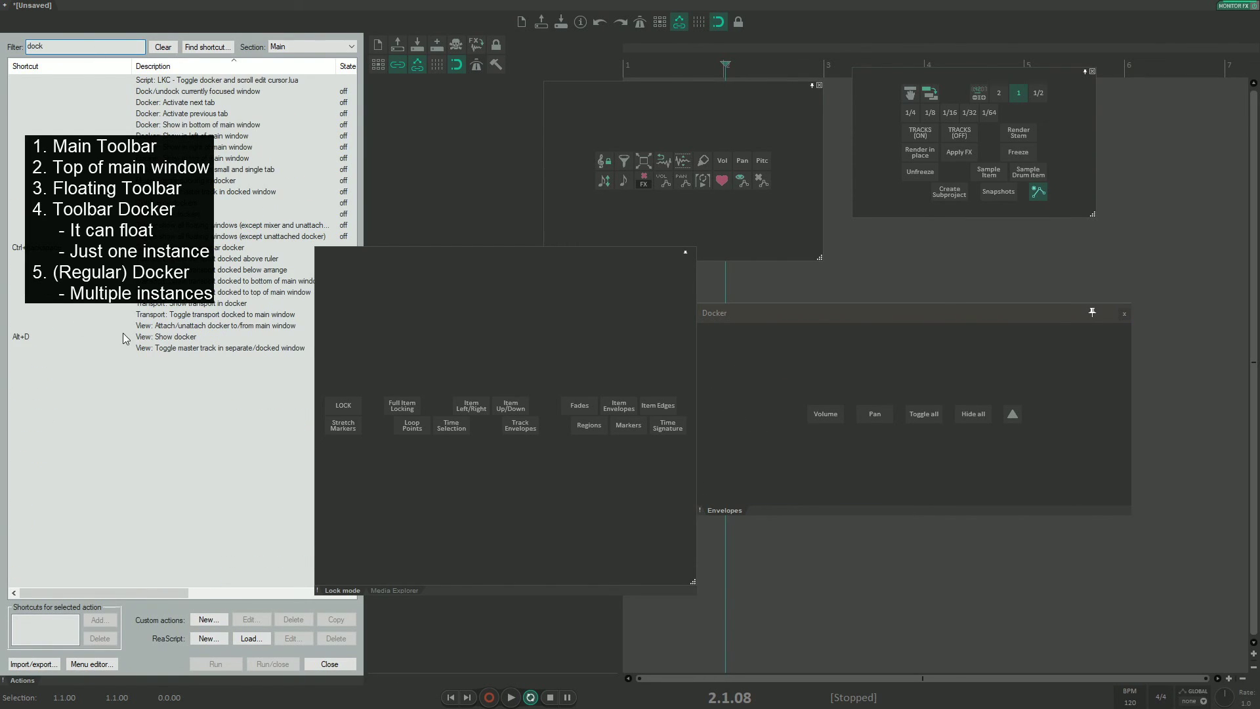
- Filter the actions for "dock", select View: Show docker, and repeatedly hide and show the regular dockers with its shortcut
left_click(124, 335)
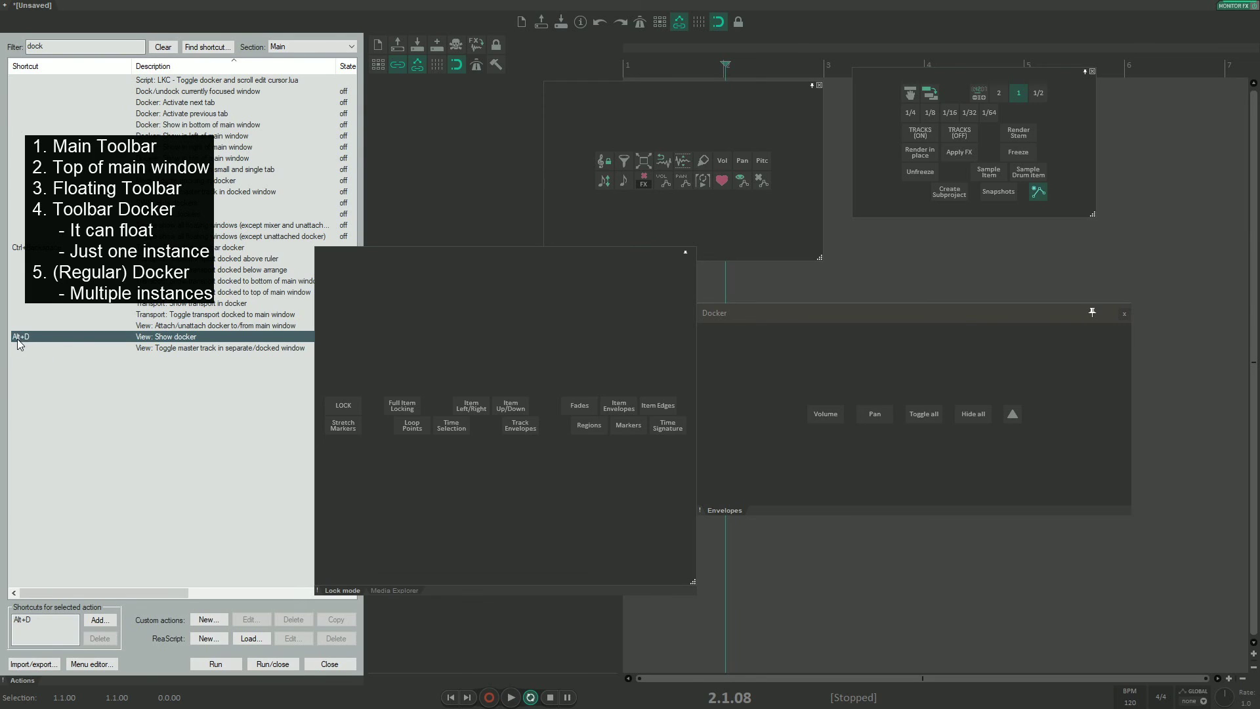
left_click(487, 203)
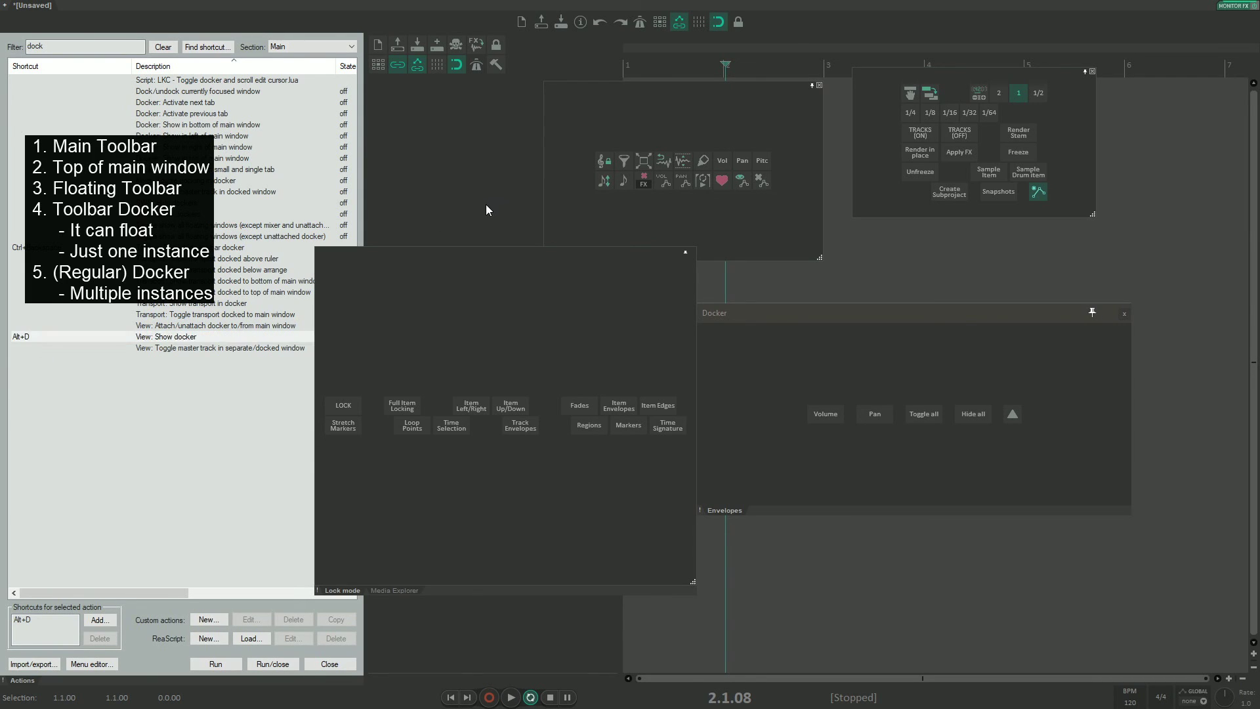
key("alt+d")
key("alt+d")
key("alt+d")
key("alt+d")
key("alt+d")
key("alt+d")
key("alt+d")
key("alt+d")
key("alt+d")
key("alt+d")
key("alt+d")
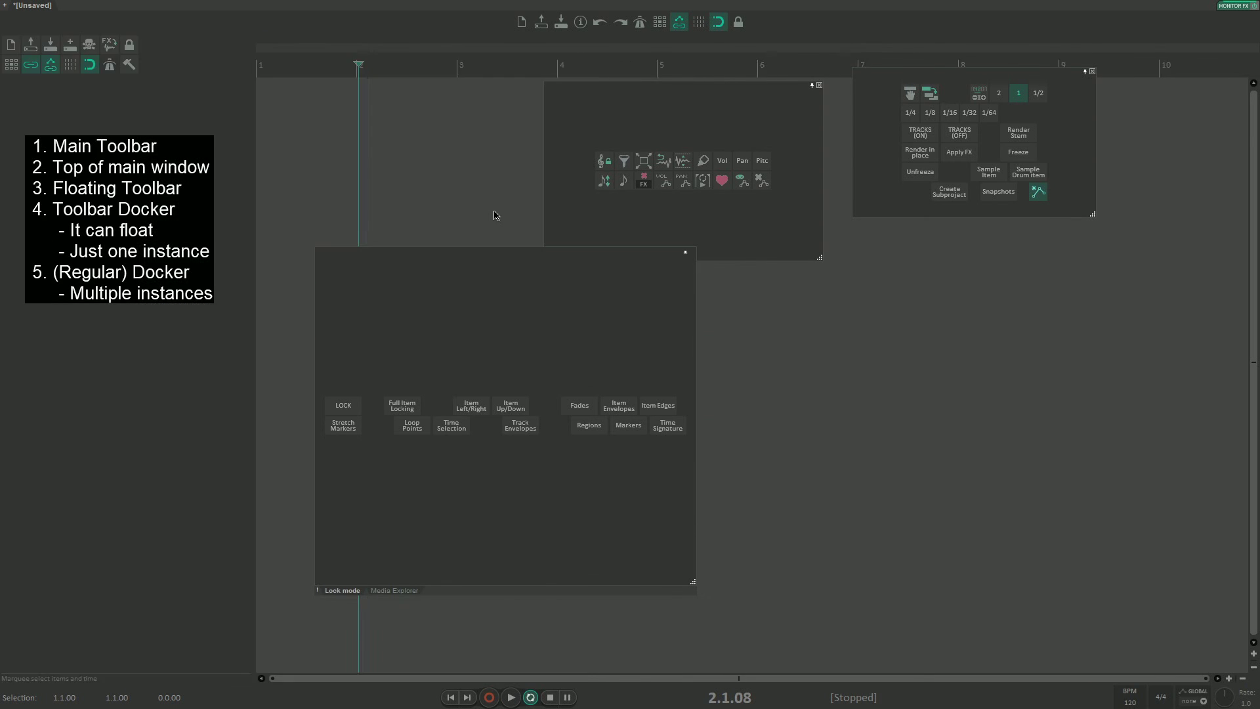
key("alt+d")
- Reposition the floating toolbar docker holding Lock mode and toggle docker visibility off and on
left_click_drag(407, 530, 537, 514)
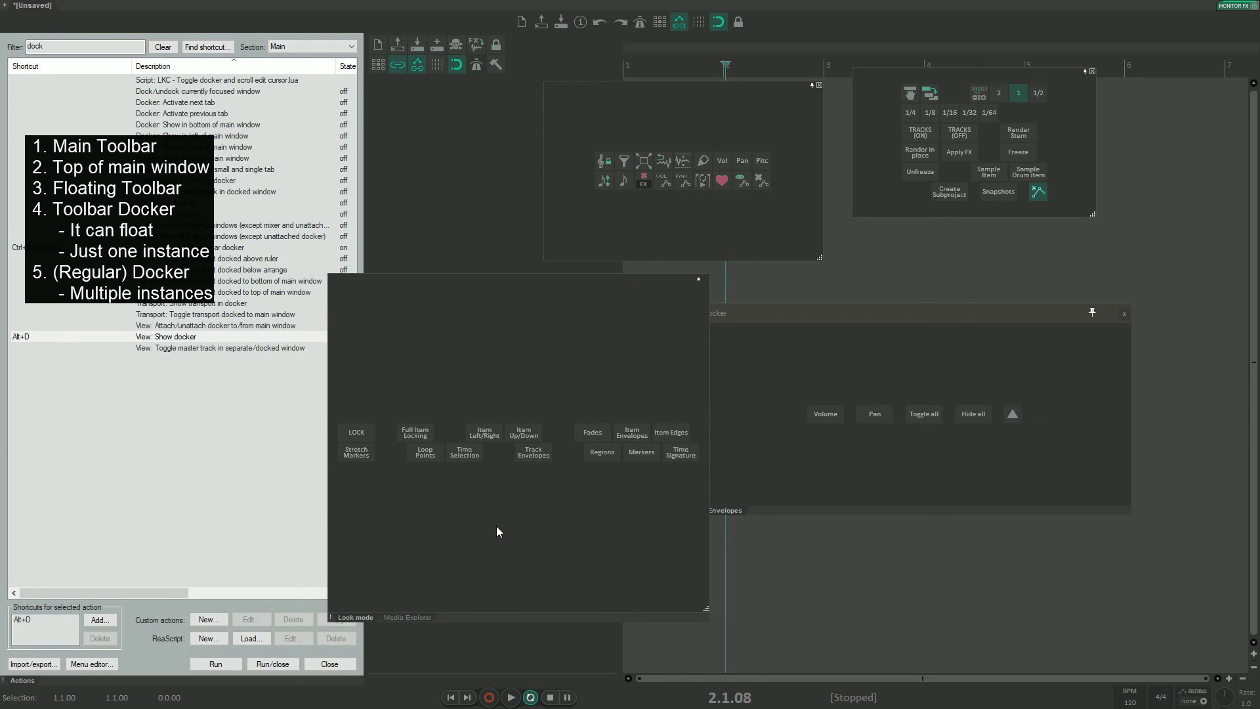
key("alt+d")
key("alt+d")
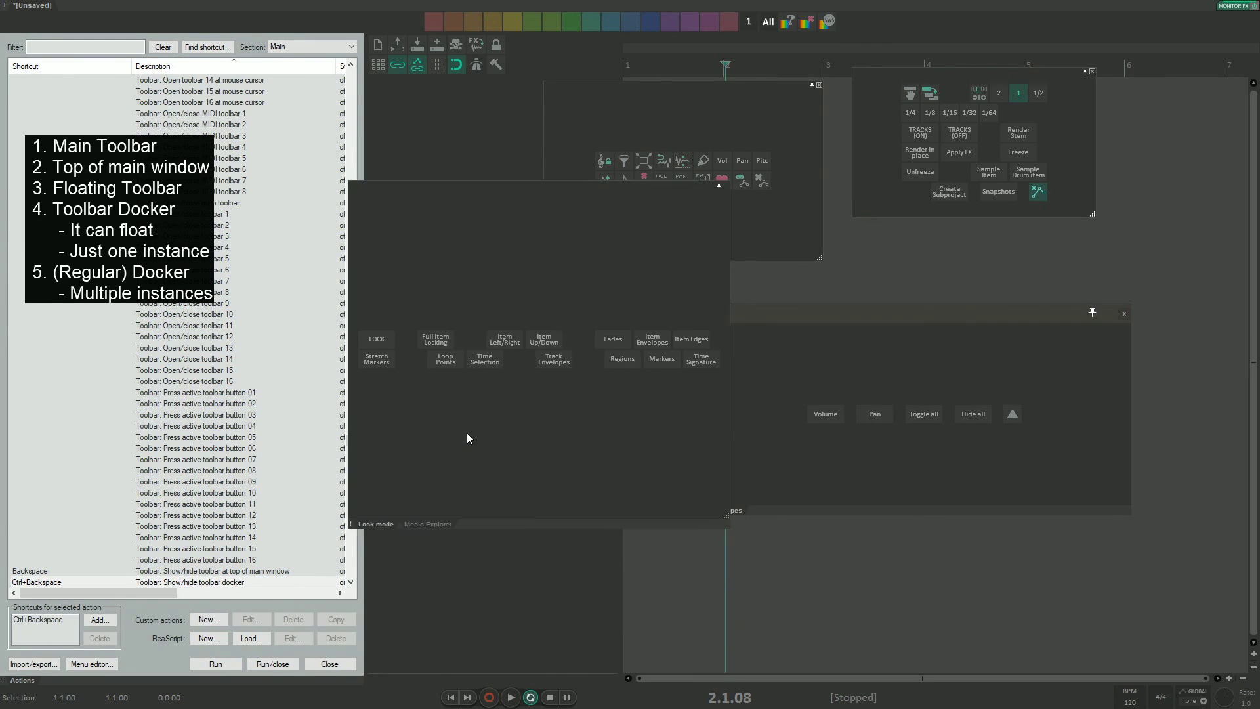
mouse_move(466, 432)
left_mouse_down()
mouse_move(456, 420)
mouse_move(478, 416)
left_mouse_up()
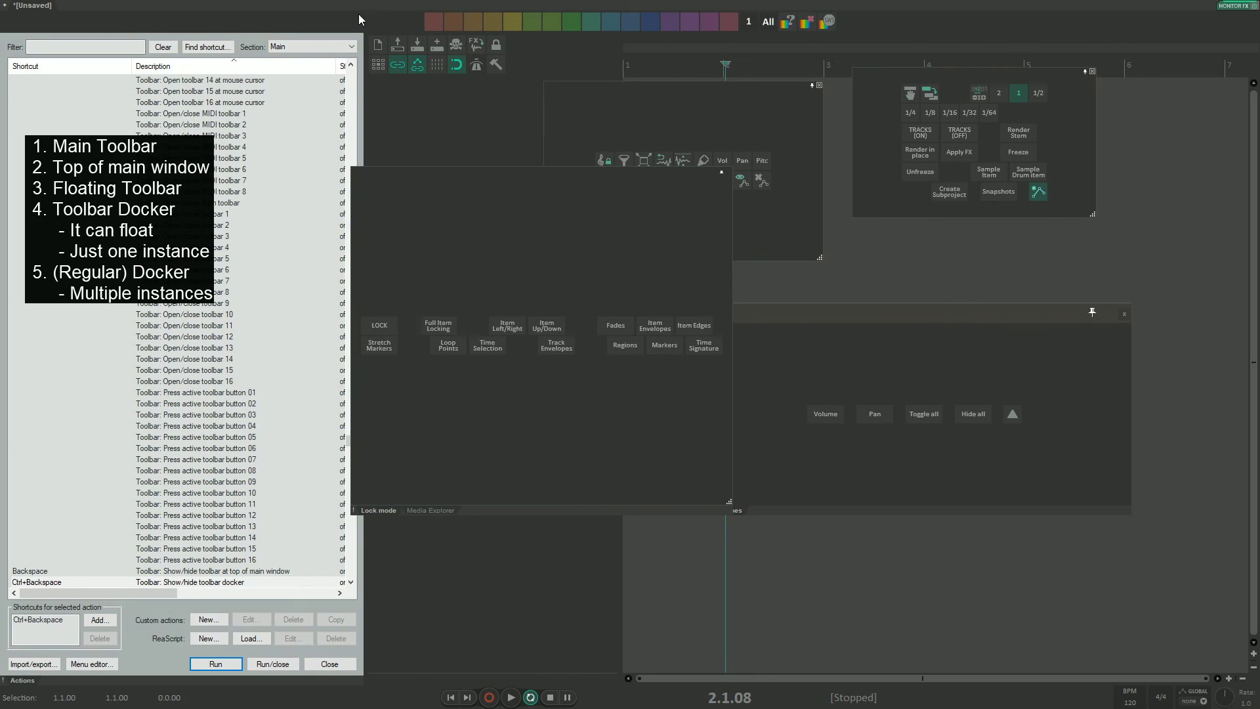
- Hide and show all regular dockers several times while the toolbar docker stays open, ending with them shown
left_click(856, 357)
left_click(464, 135)
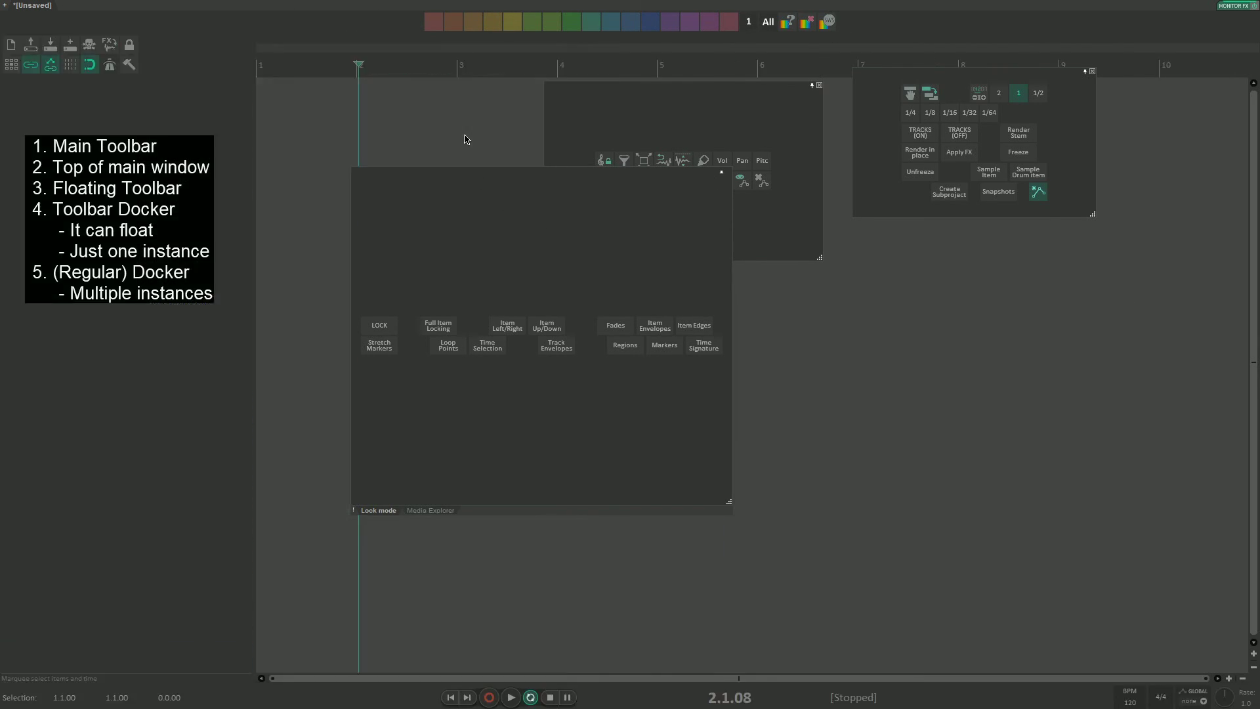
key("alt+d")
key("alt+d")
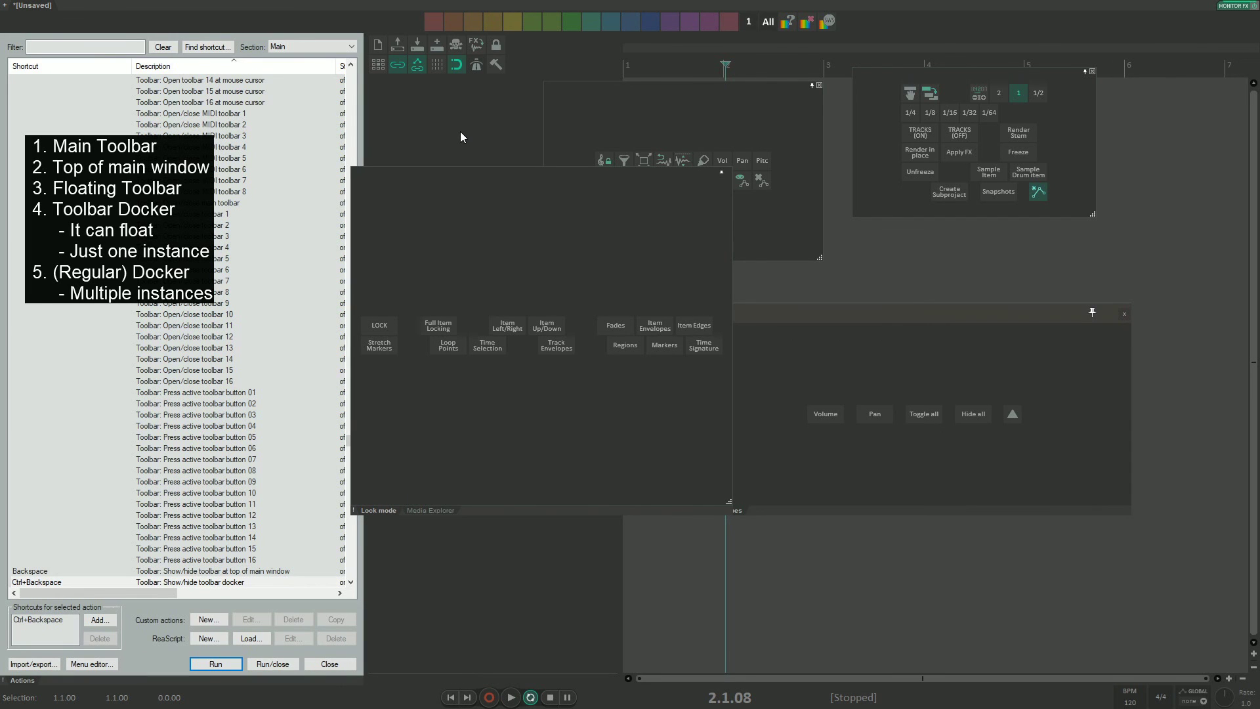
key("alt+d")
key("alt+d")
key("alt+d")
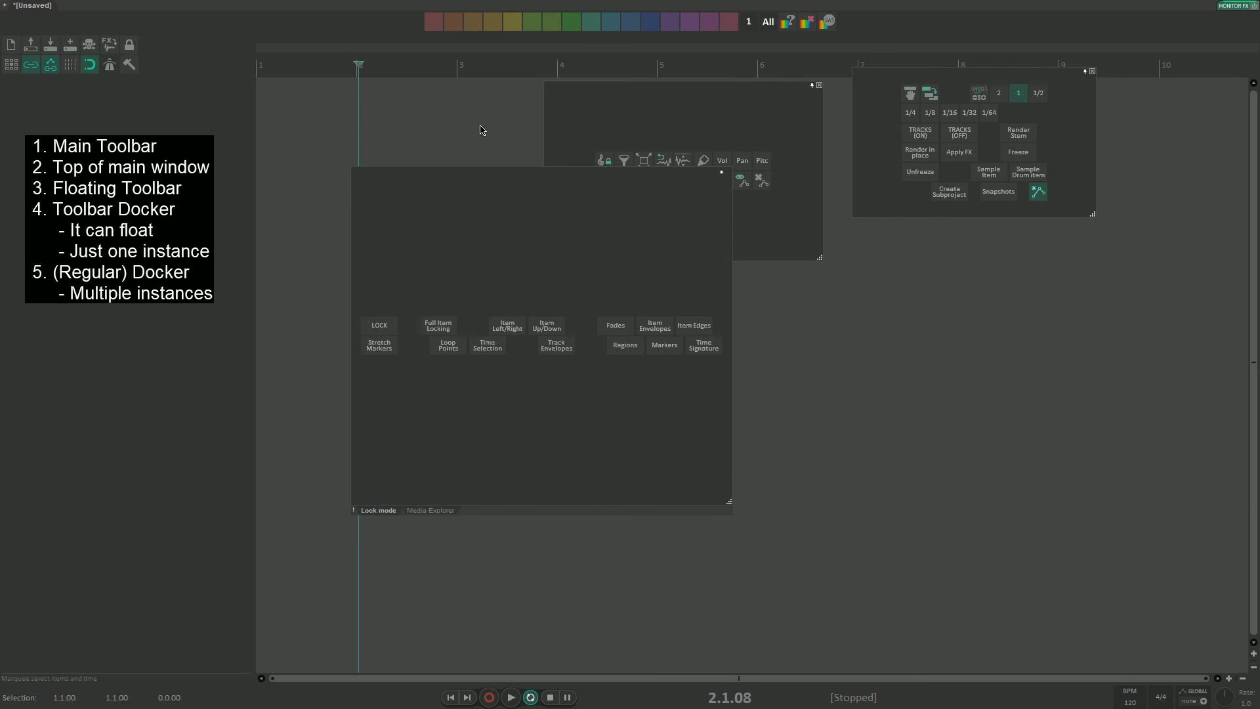
key("alt+d")
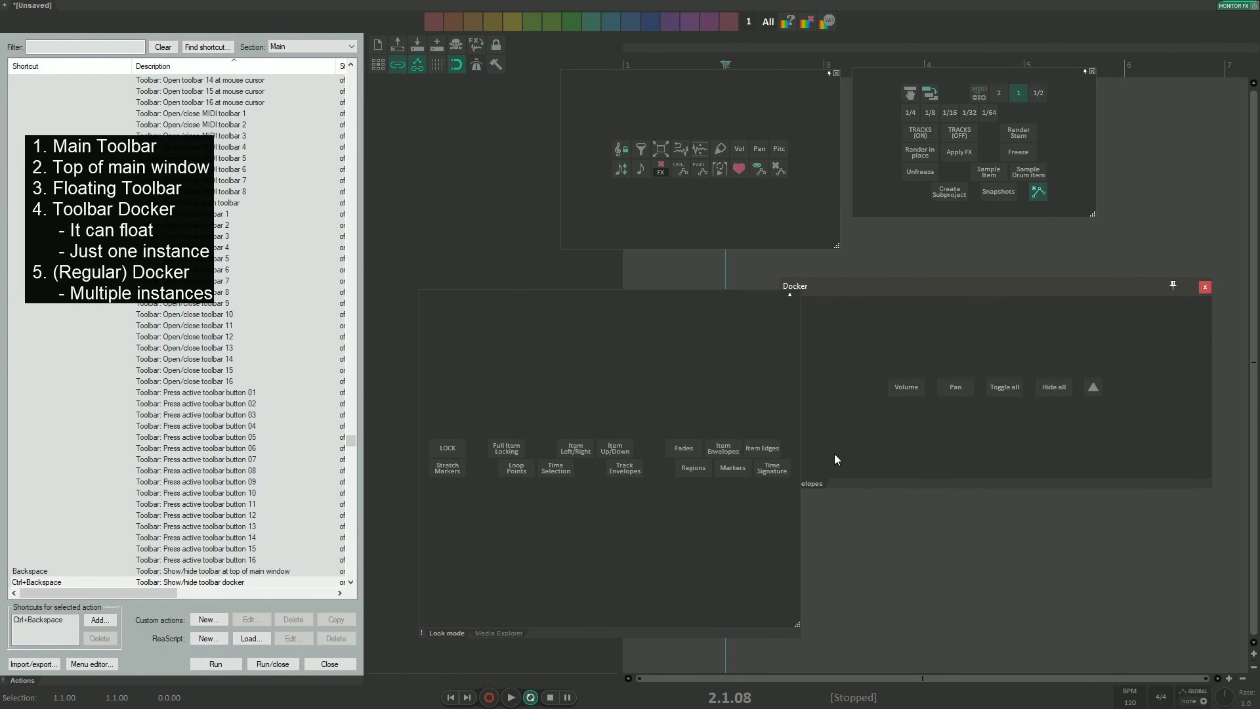
- Set the Actions docker's attached position to top, and move the (F)loating toolbar down over the track area
right_click(4, 682)
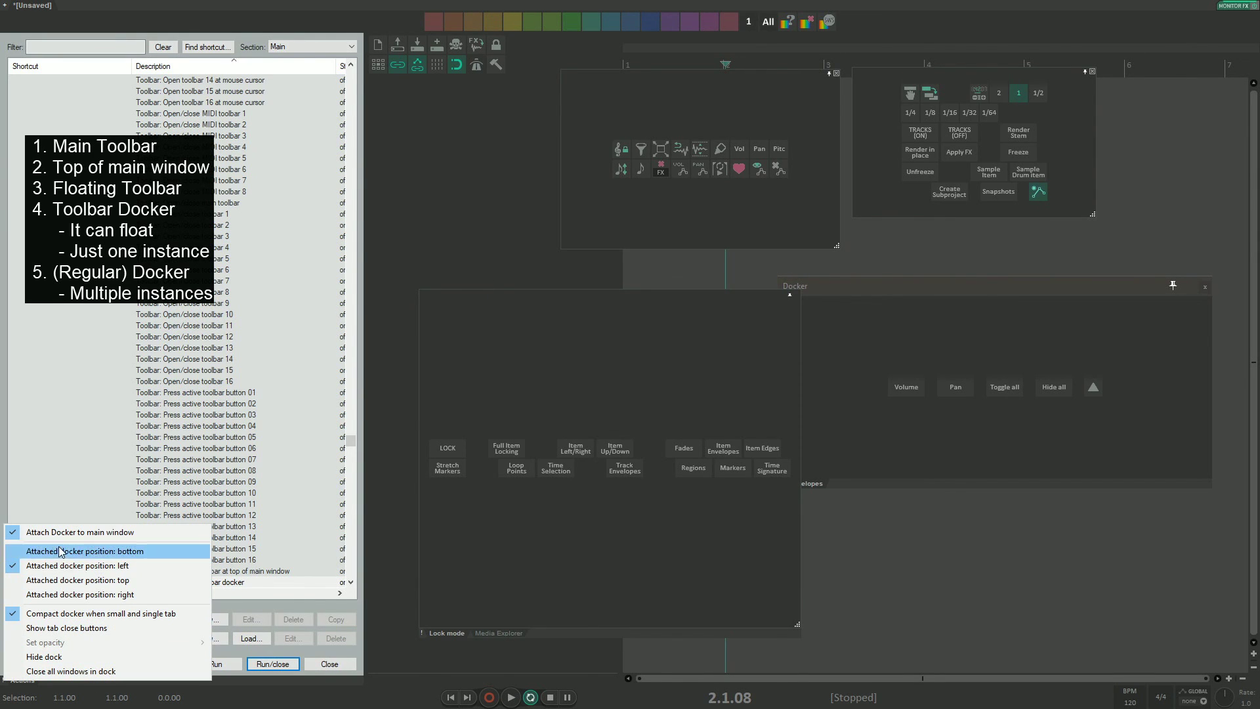
left_click(77, 580)
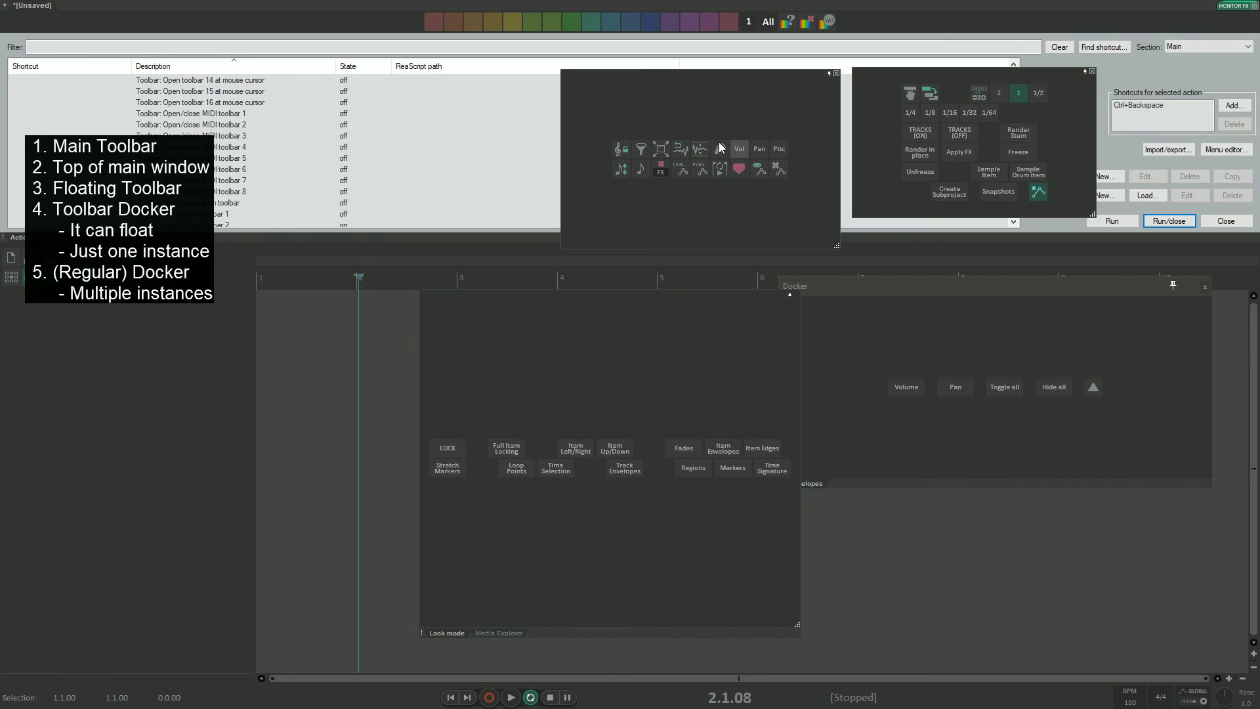
left_click_drag(596, 105, 155, 392)
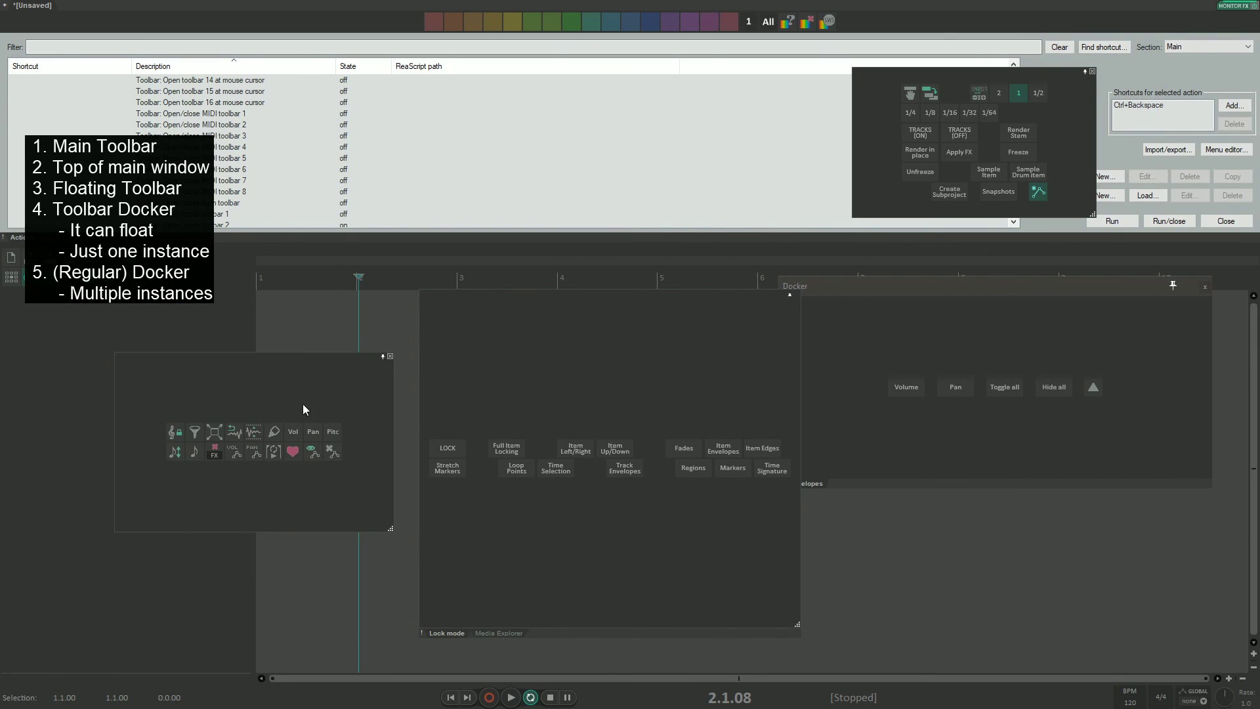
- Attach the toolbar docker at the top beside the Actions docker, and move the grid and freeze toolbar below it
right_click(423, 632)
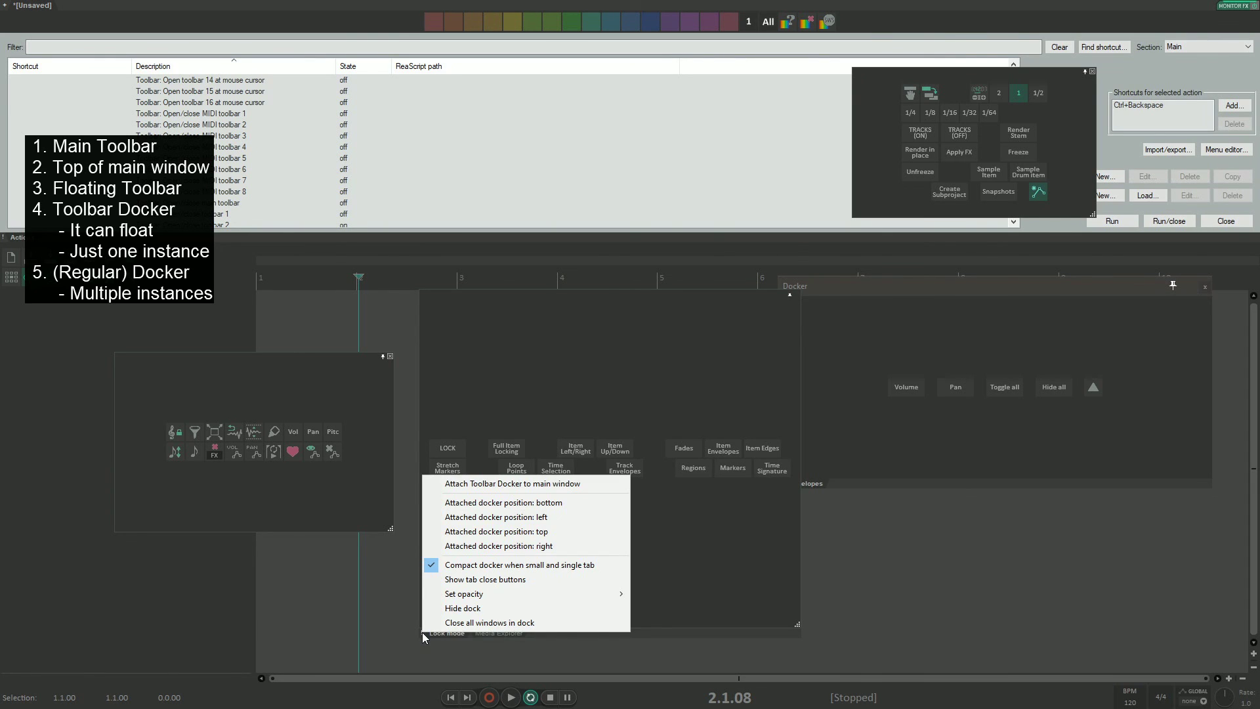
left_click(501, 538)
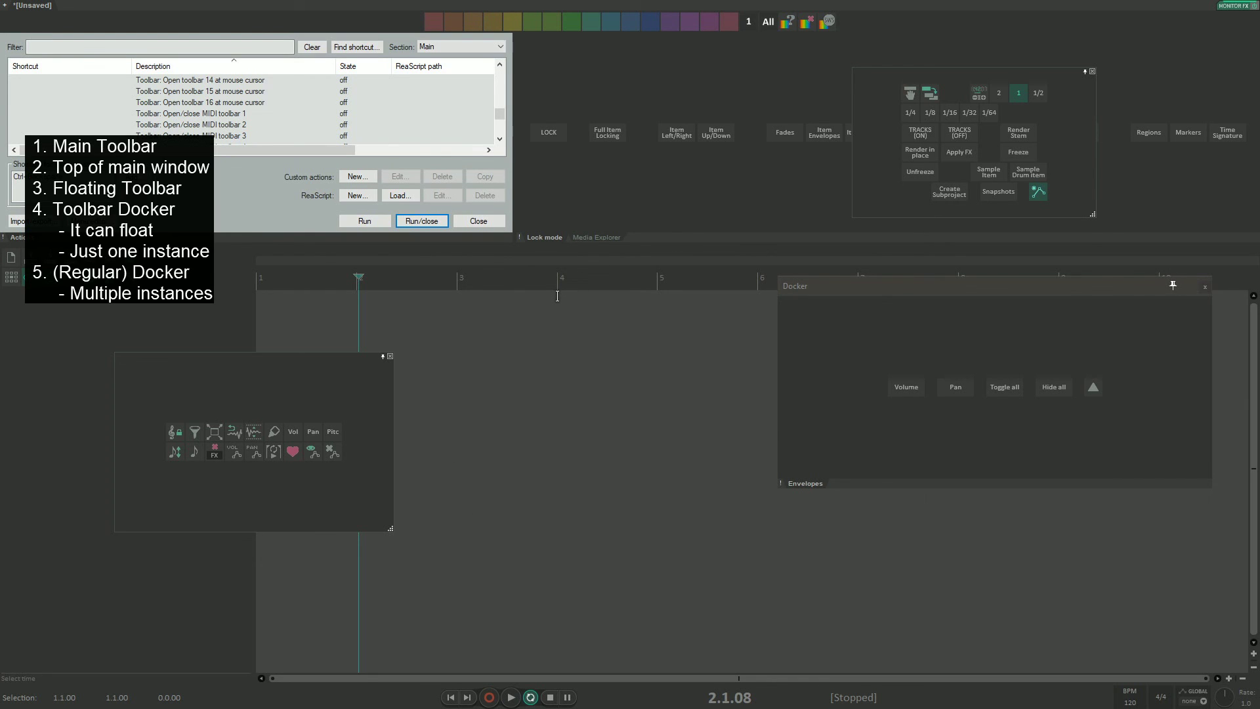
left_click_drag(874, 150, 491, 444)
- Attach the Envelopes docker at the top between Actions and Lock mode, and check the options of all three dockers
left_click_drag(803, 290, 604, 180)
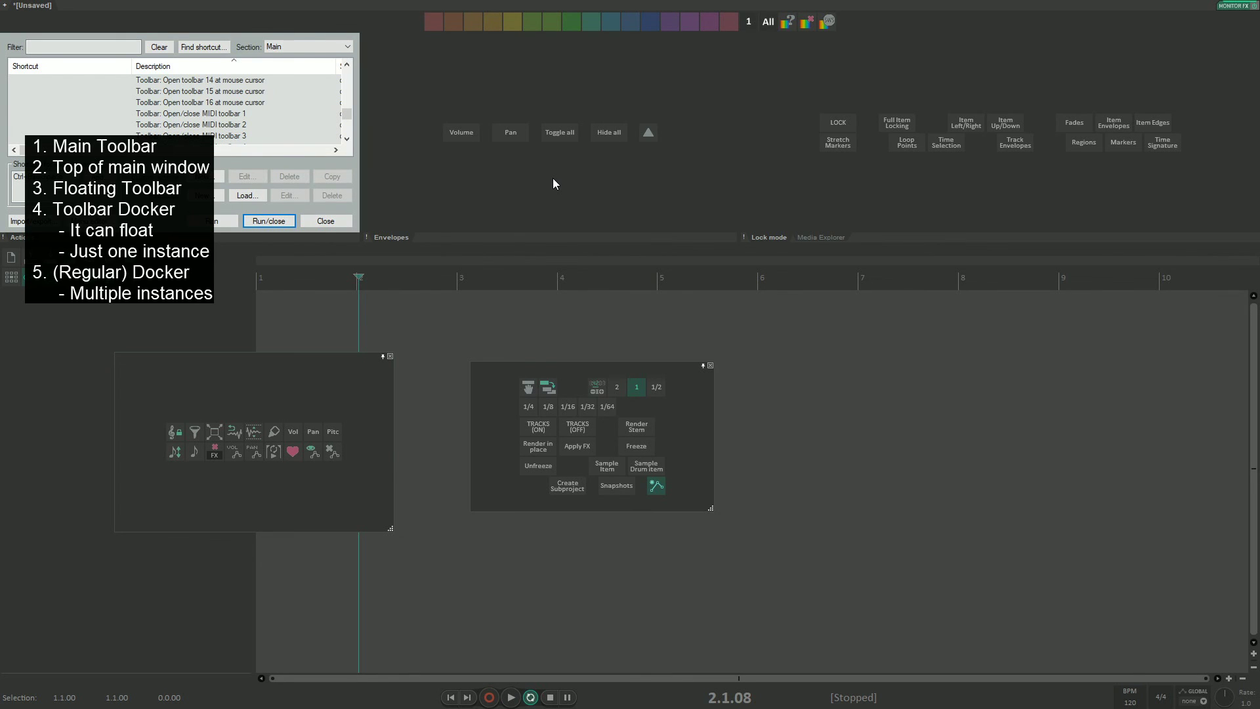
left_click(4, 239)
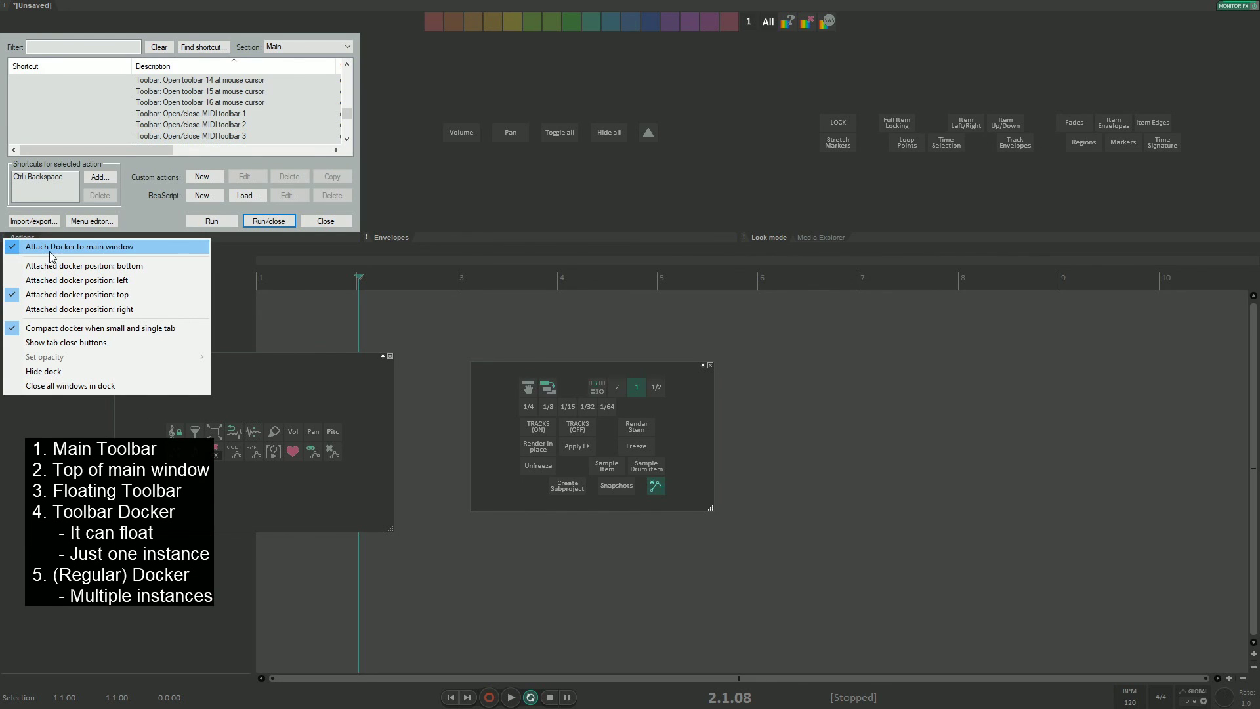
left_click(408, 195)
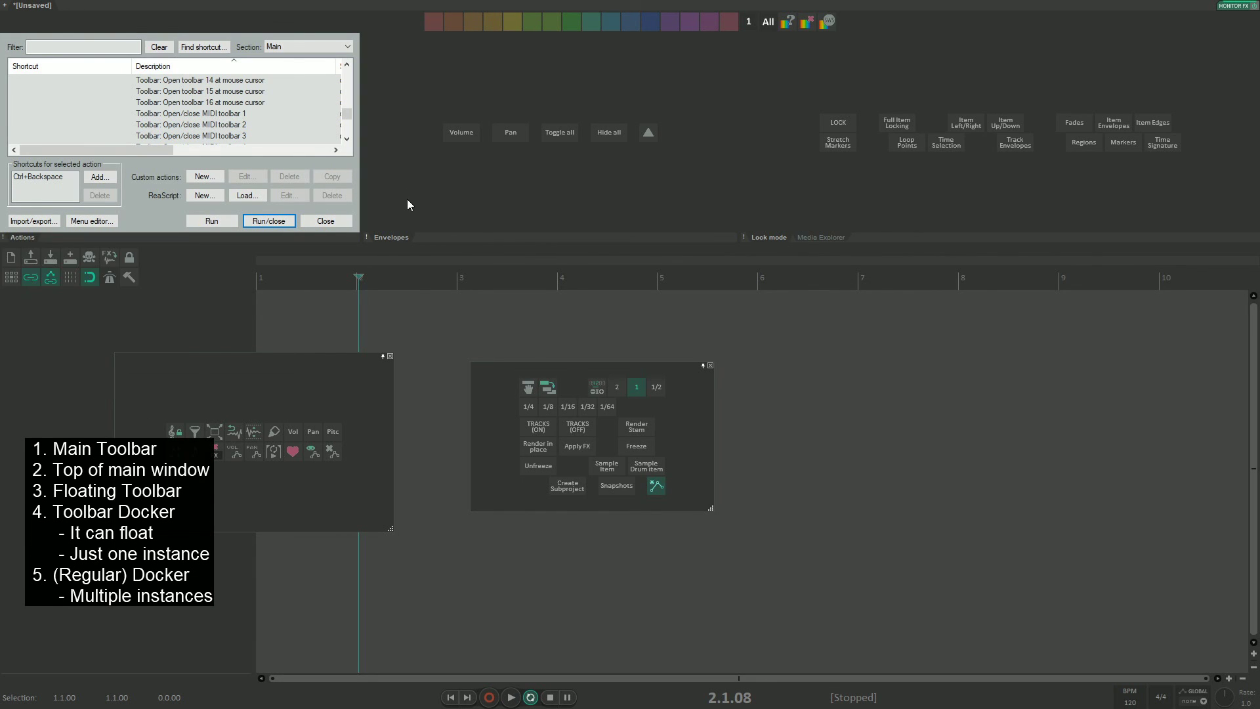
left_click(366, 237)
left_click(419, 194)
left_click(744, 237)
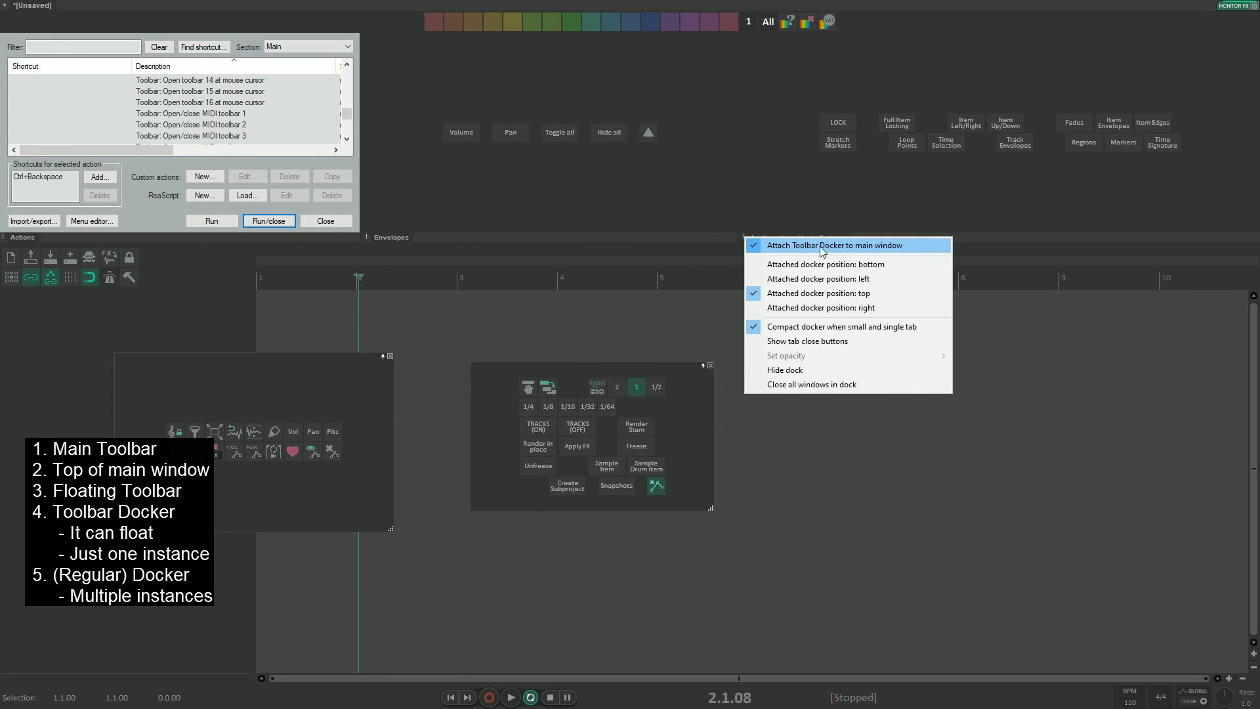
left_click(798, 196)
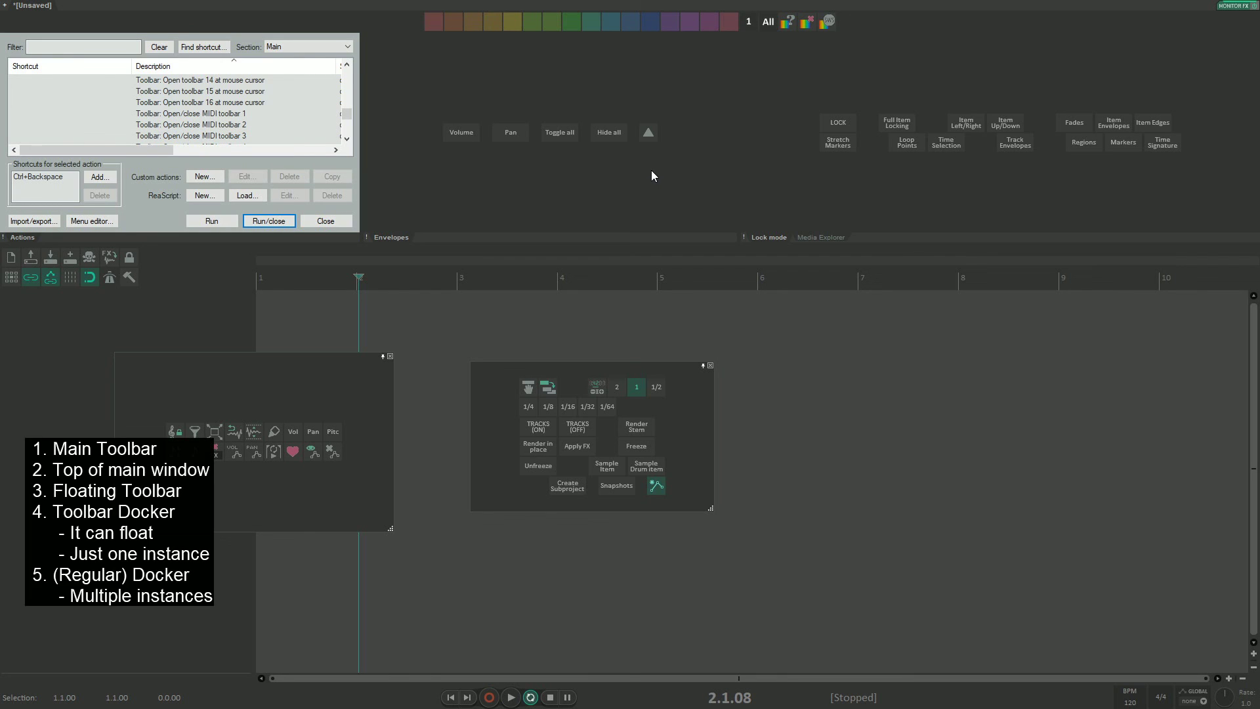
- Move the Actions window into the toolbar docker and switch between its Lock mode, Media Explorer and Actions tabs
mouse_move(23, 237)
left_mouse_down()
mouse_move(931, 241)
mouse_move(905, 241)
left_mouse_up()
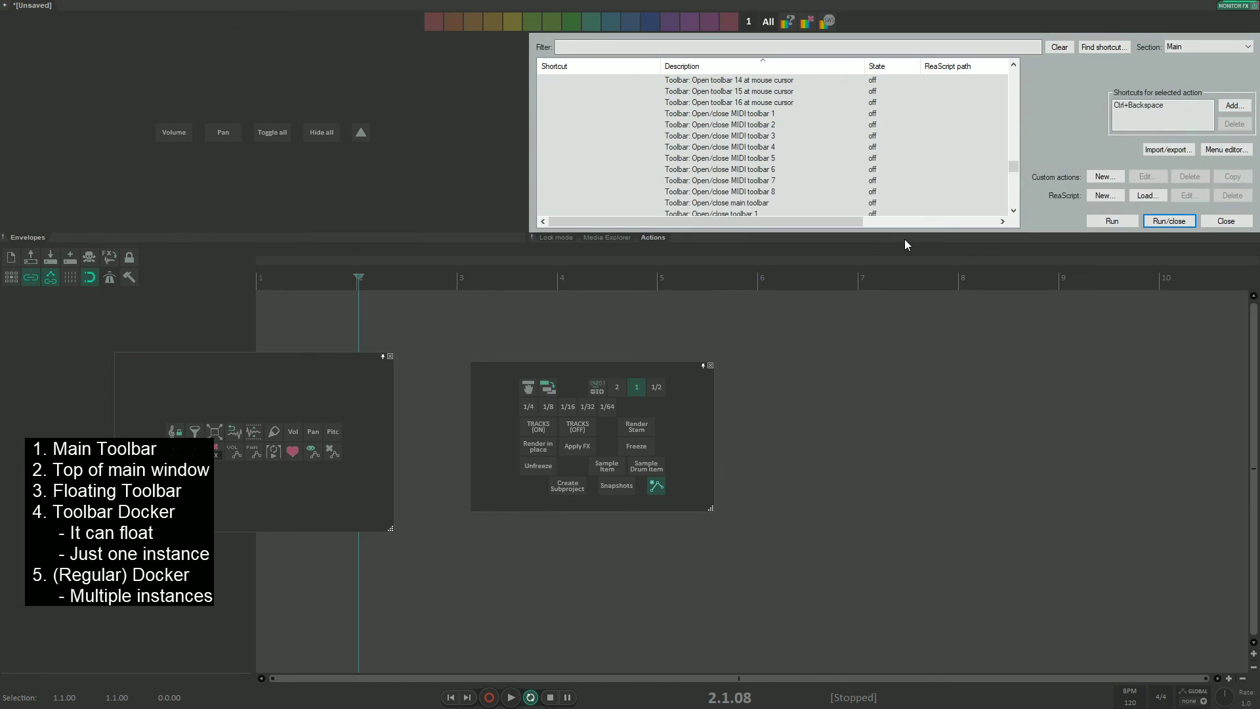
left_click(628, 238)
left_click(556, 238)
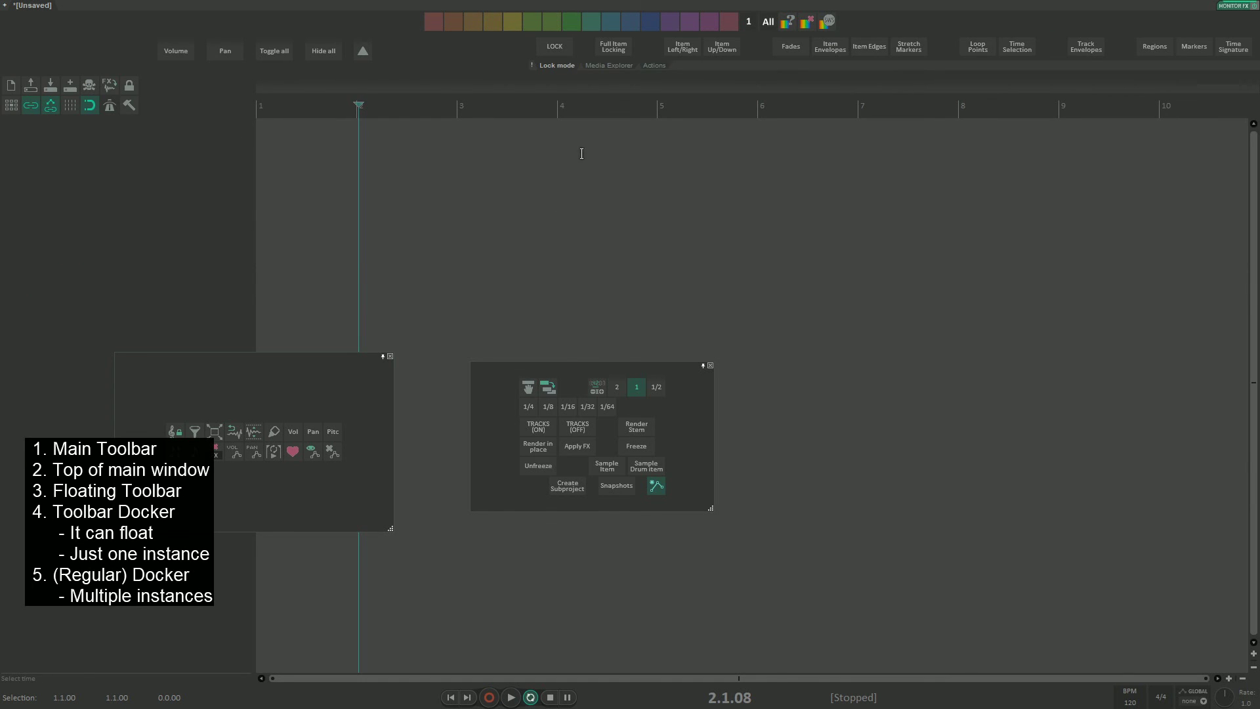
left_click(654, 65)
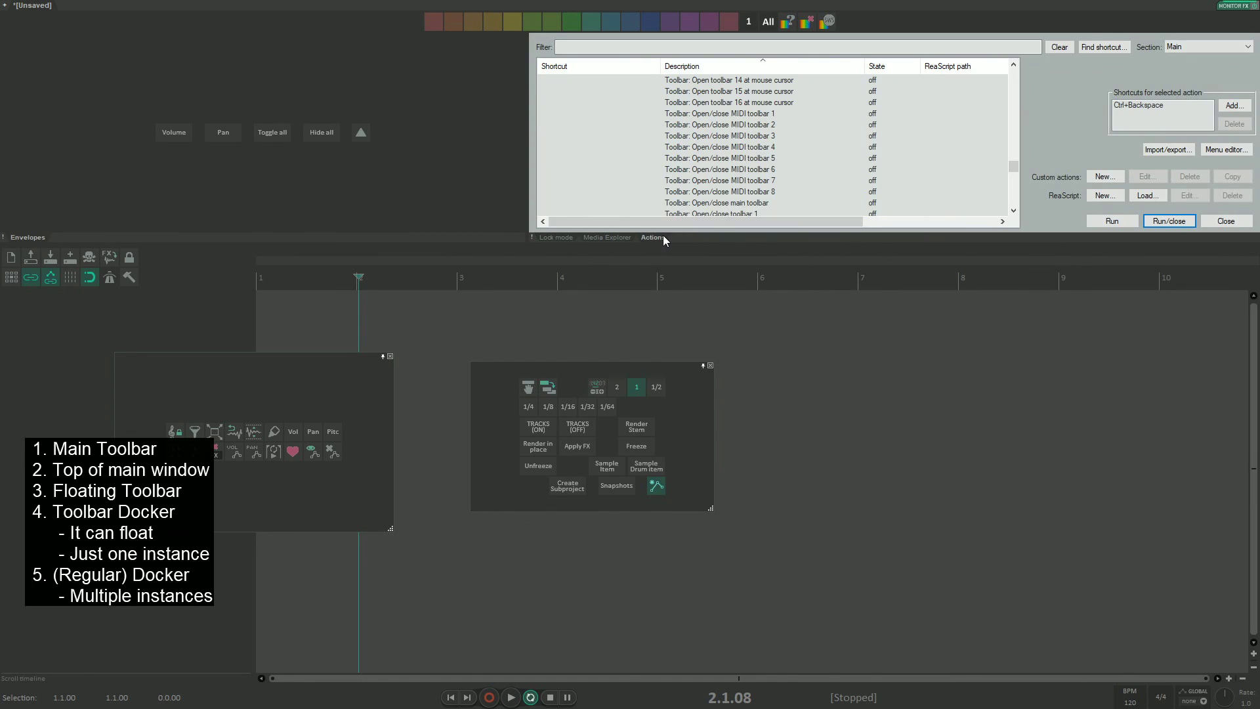
left_click(626, 238)
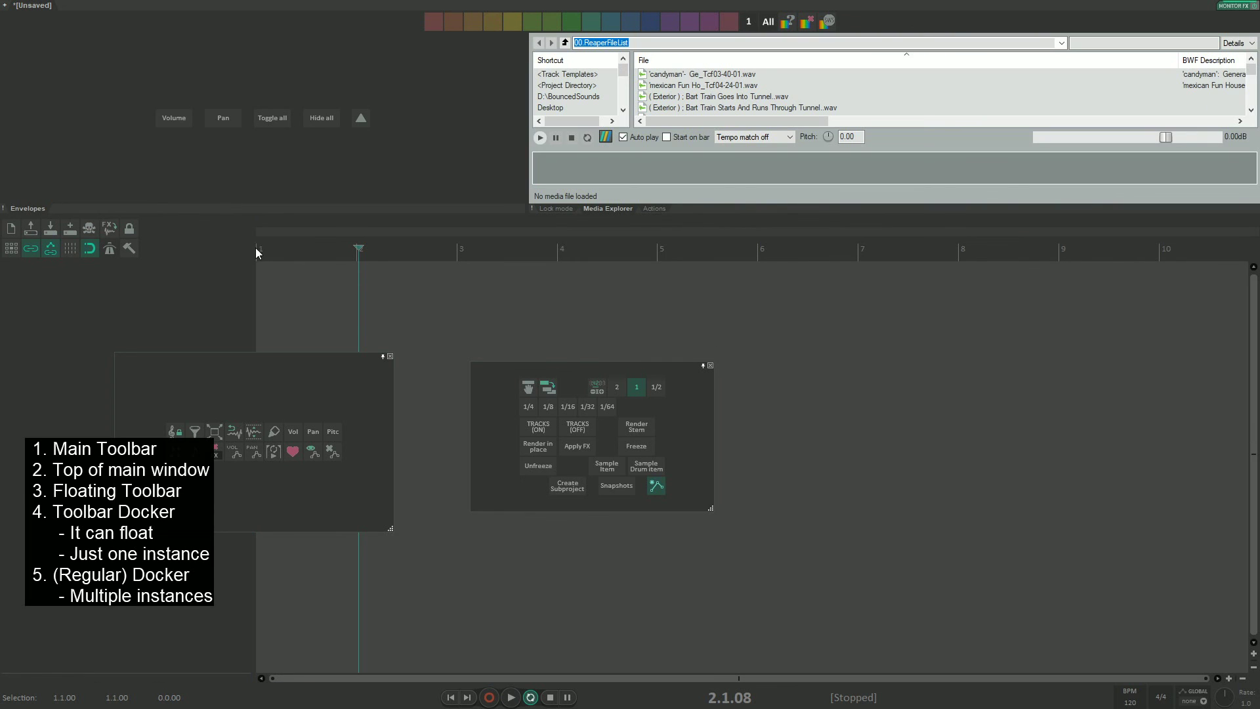
left_click(654, 209)
left_click(613, 237)
left_click(654, 208)
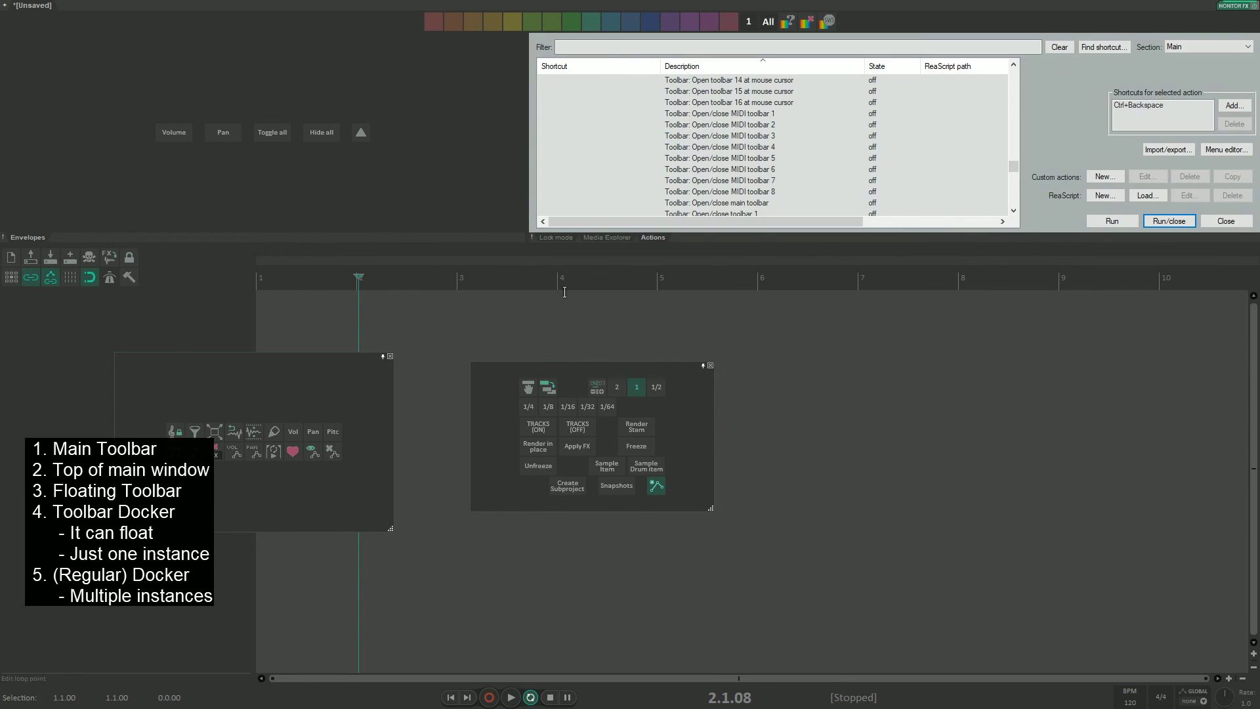
- Open the Track Manager, add it to the toolbar docker, and switch that docker to Lock mode
key("q")
left_click(522, 299)
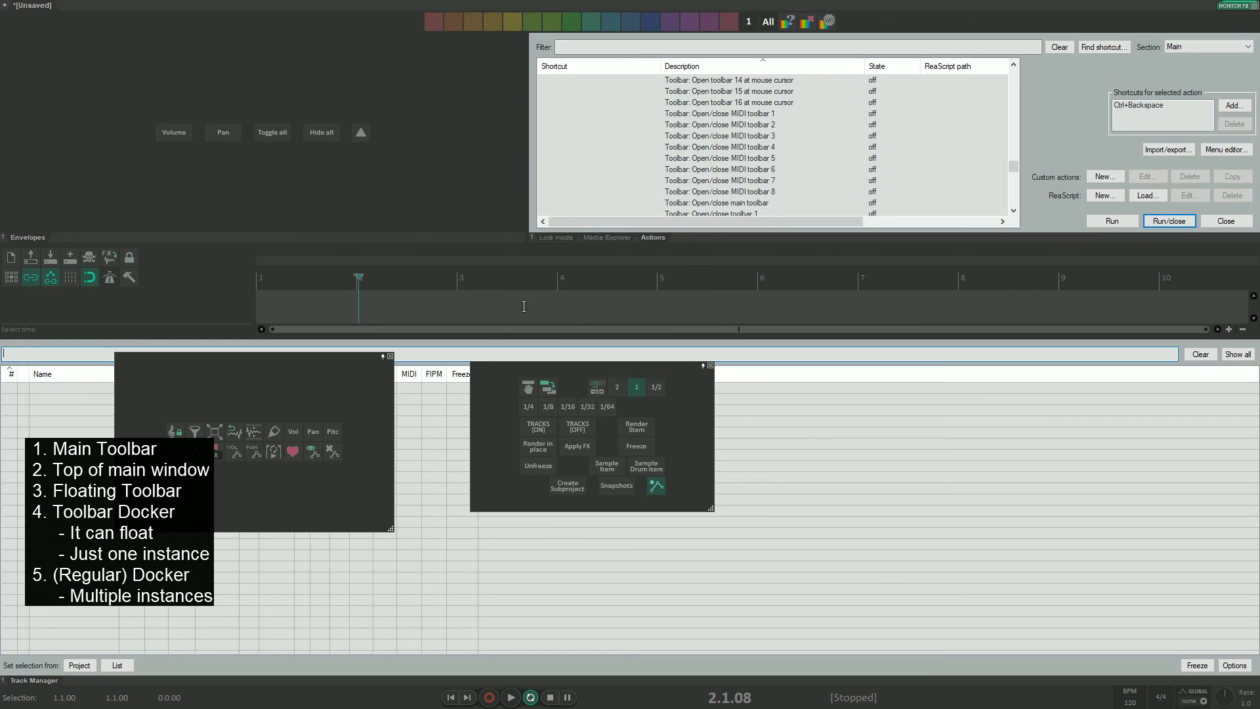
left_click_drag(624, 275, 659, 242)
left_click(663, 155)
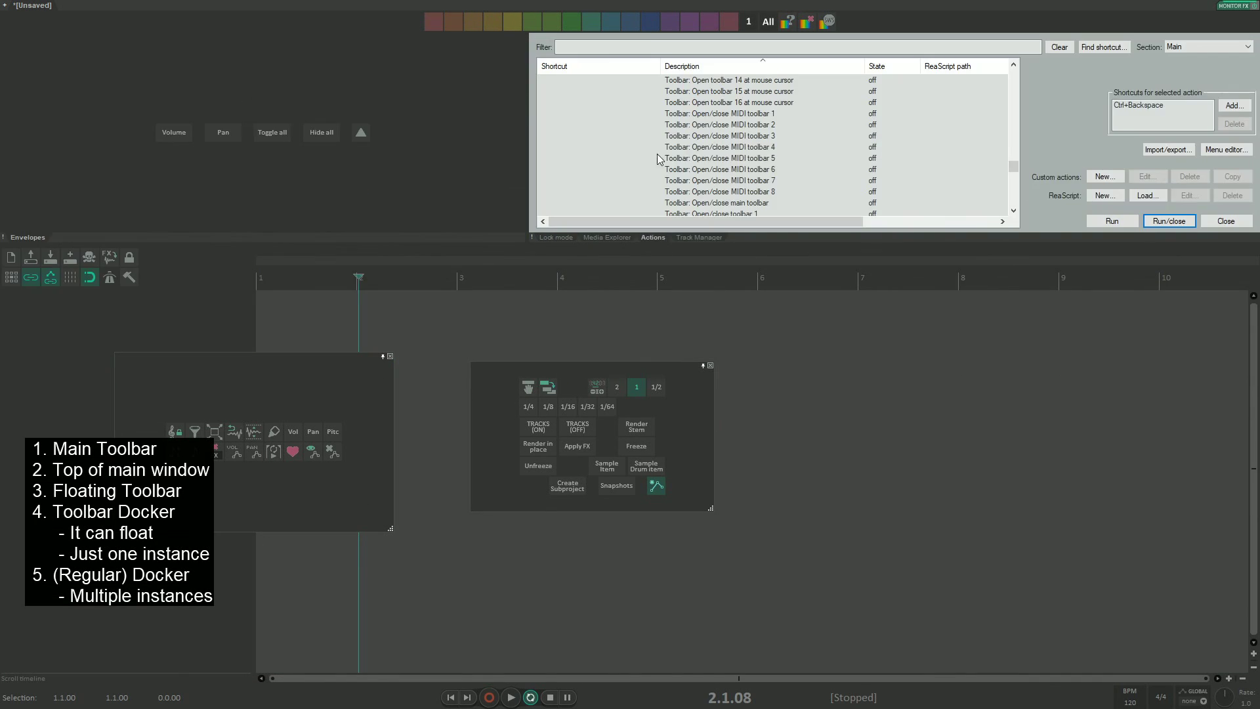
left_click(616, 234)
left_click(683, 211)
left_click(555, 155)
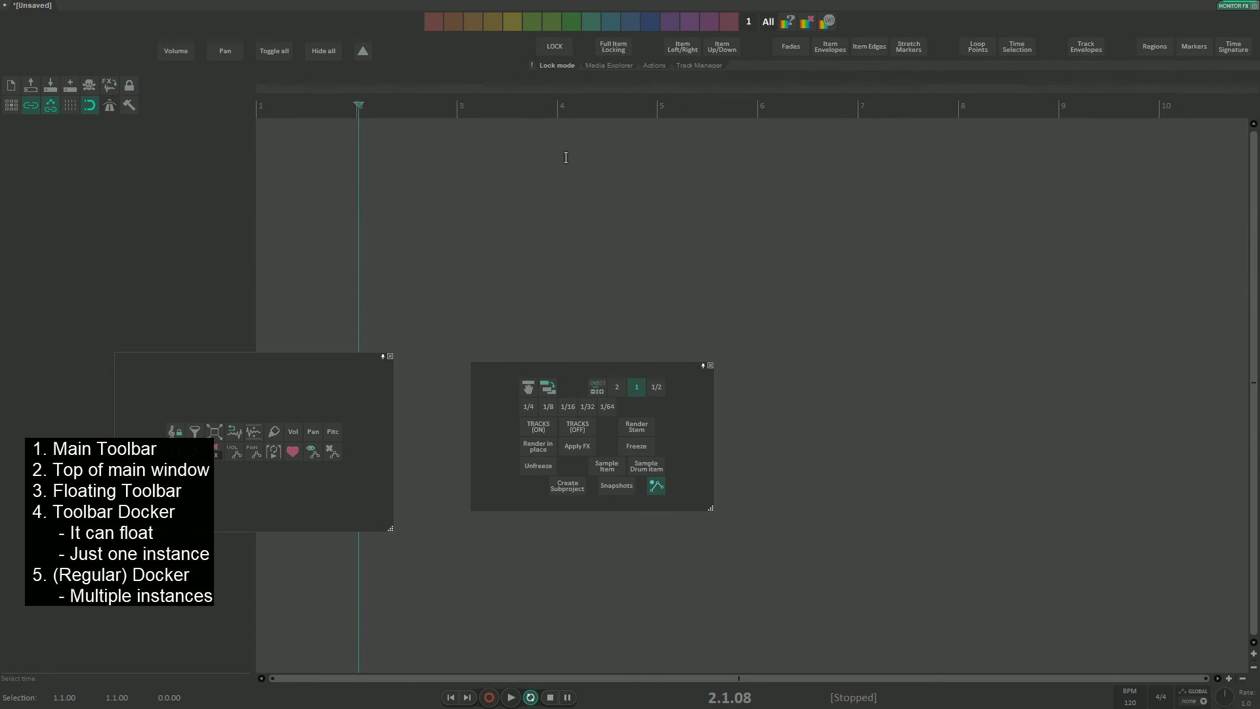
- Check the toolbar docker's attachment options and show the Media Explorer in it
right_click(535, 66)
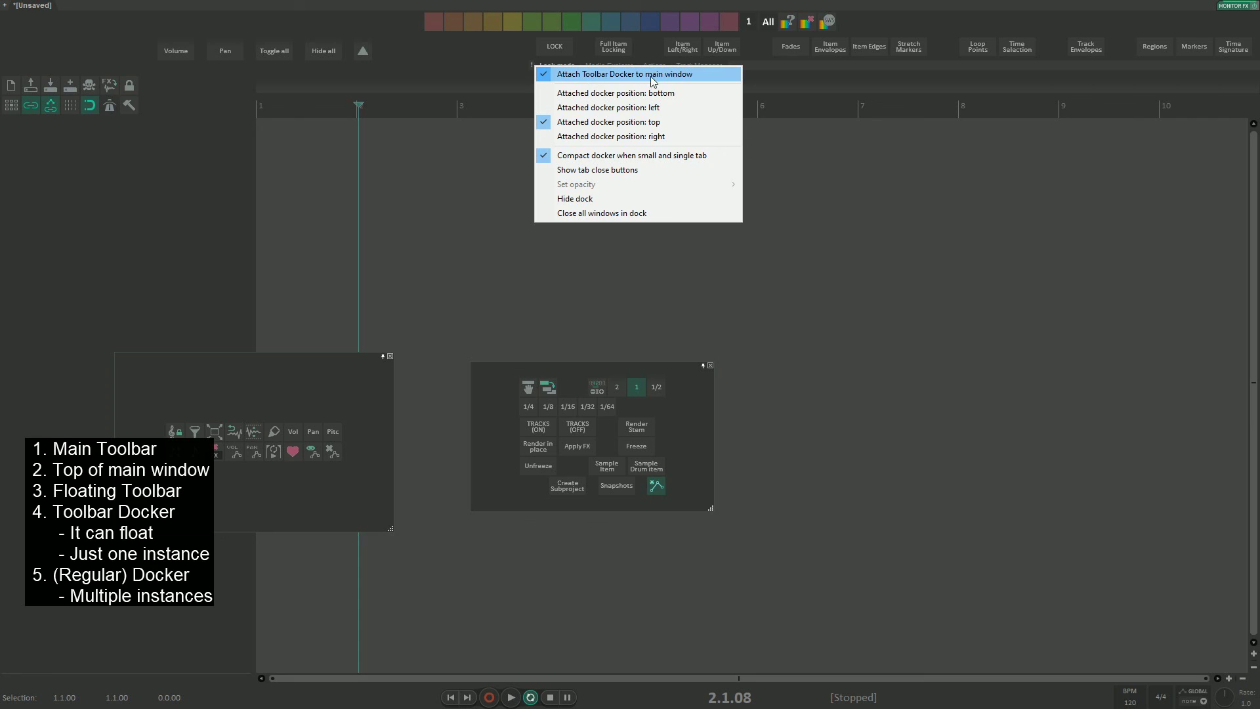
left_click(451, 139)
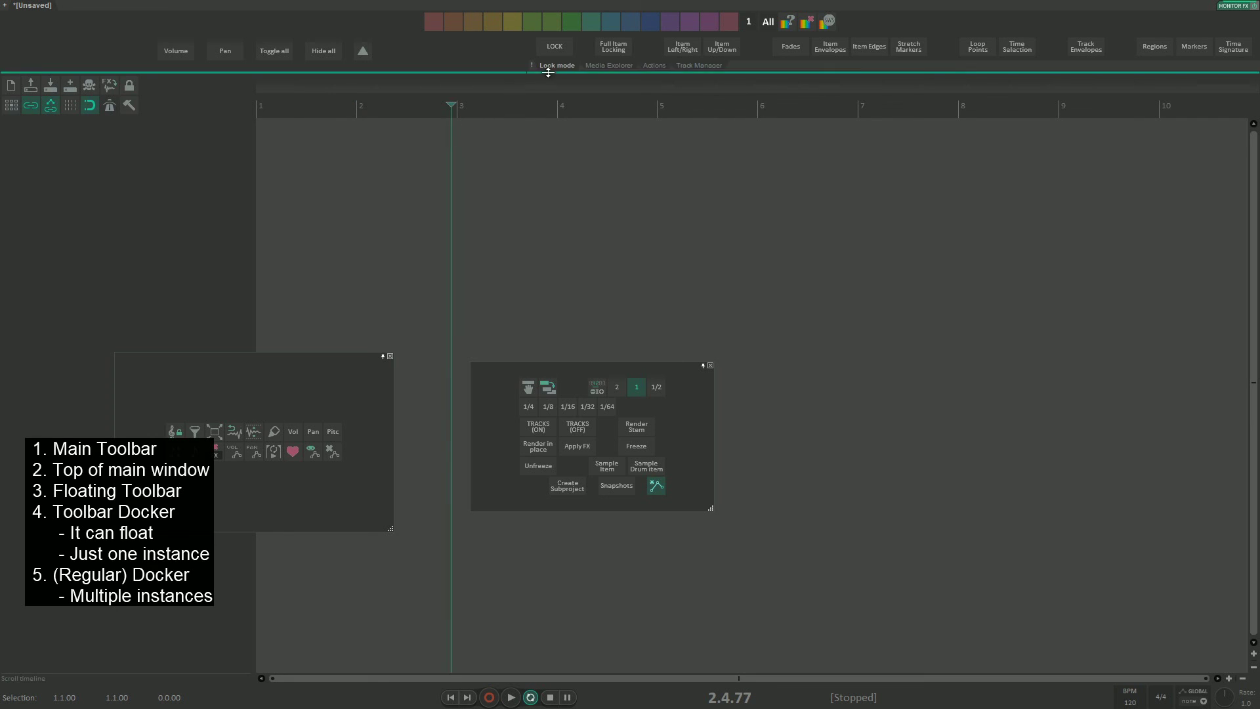
left_click(594, 65)
- Set the position of the floating toolbar with the envelope and FX icons to In Toolbar Docker
right_click(295, 378)
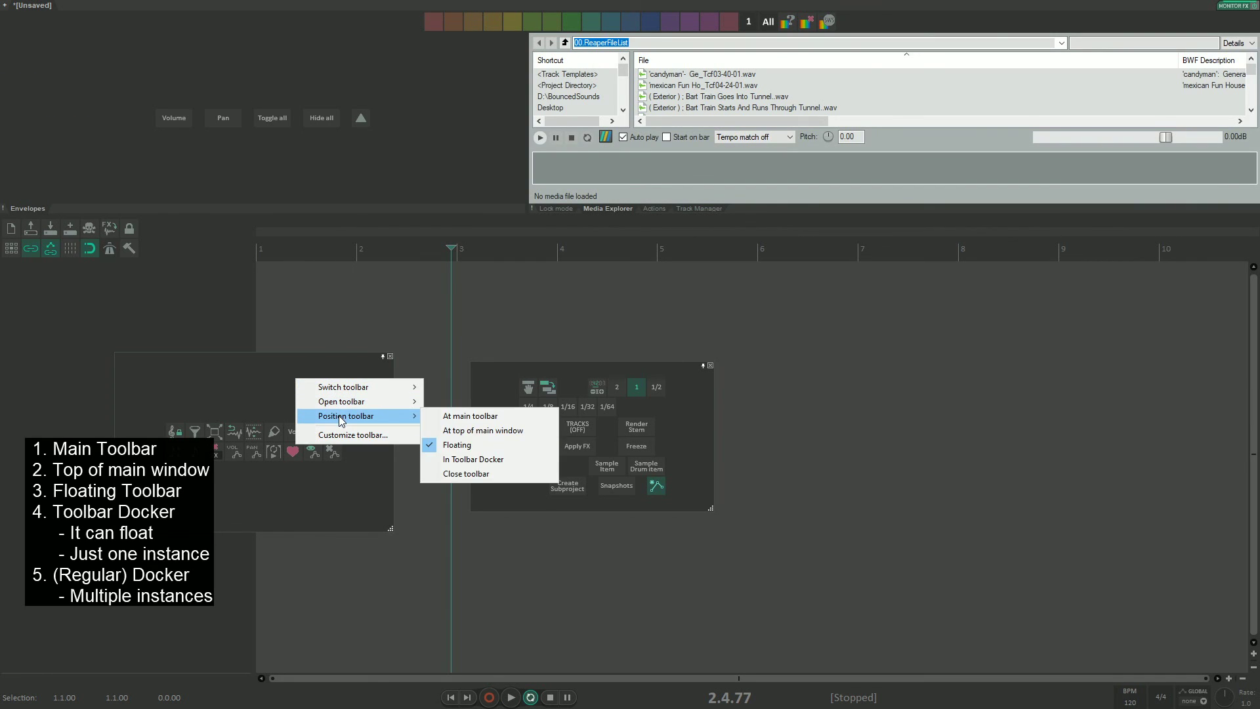
left_click(302, 376)
right_click(302, 380)
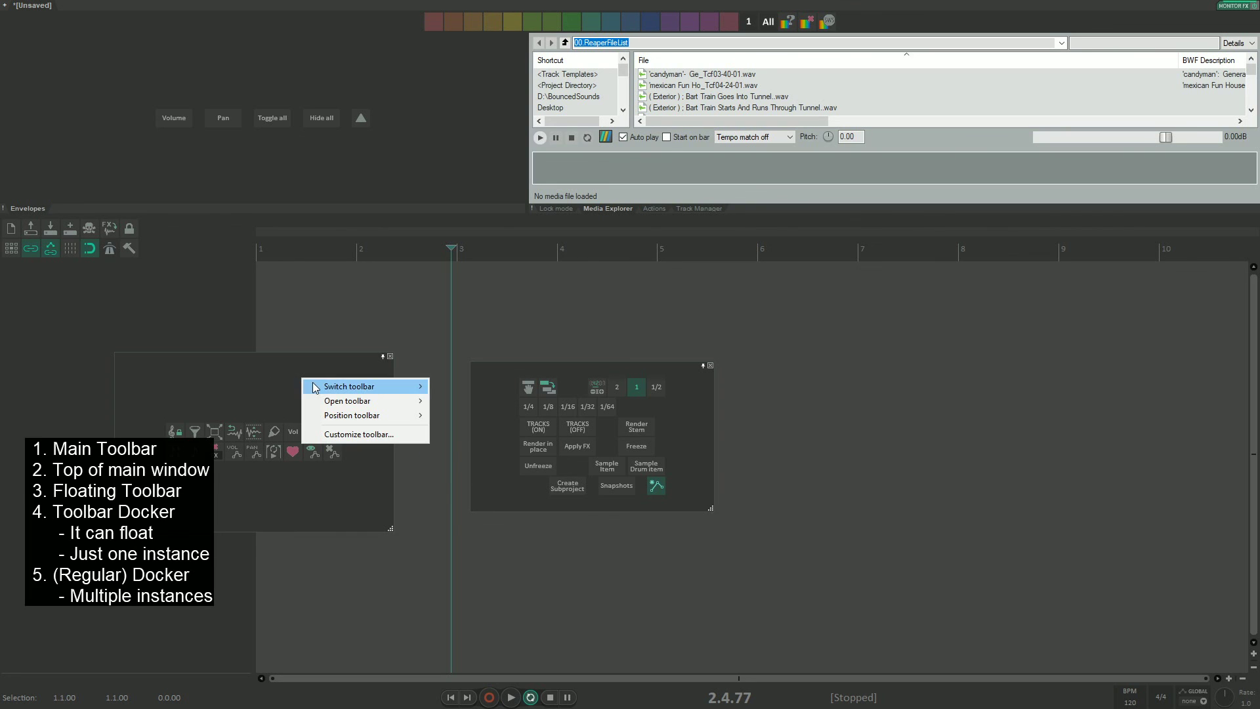
mouse_move(326, 421)
left_click_drag(246, 378, 317, 322)
right_click(317, 322)
mouse_move(377, 368)
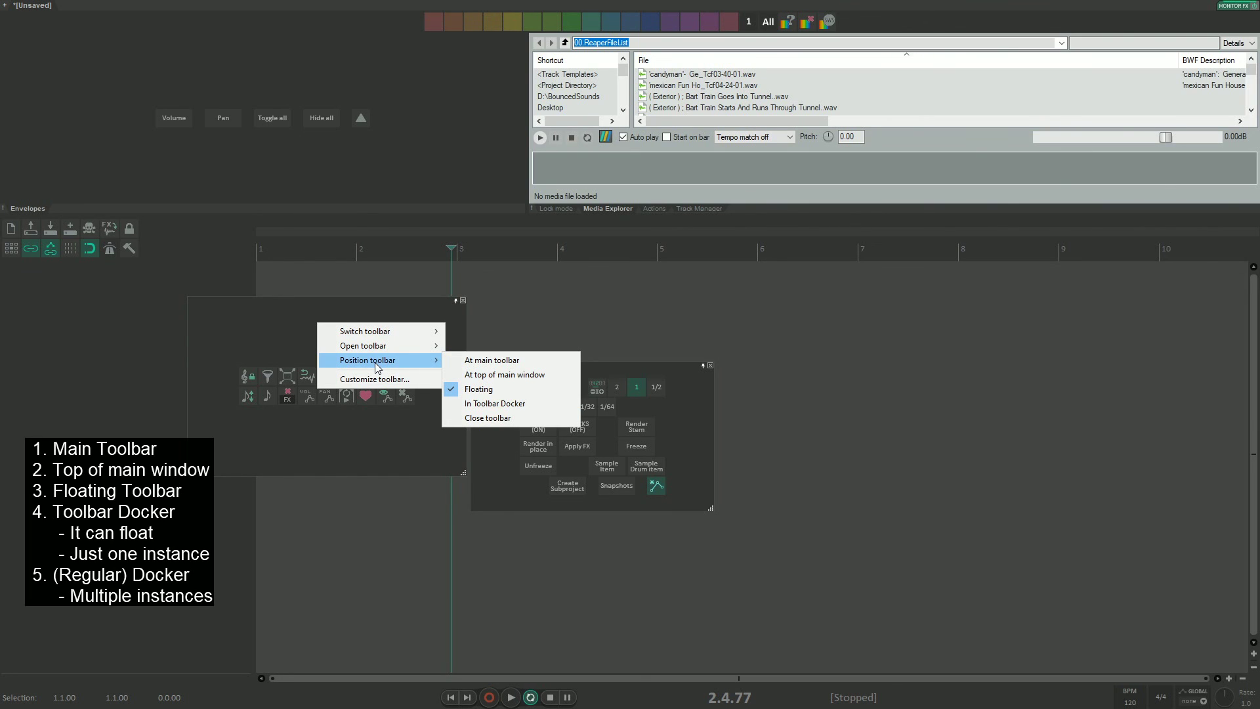
left_click(493, 403)
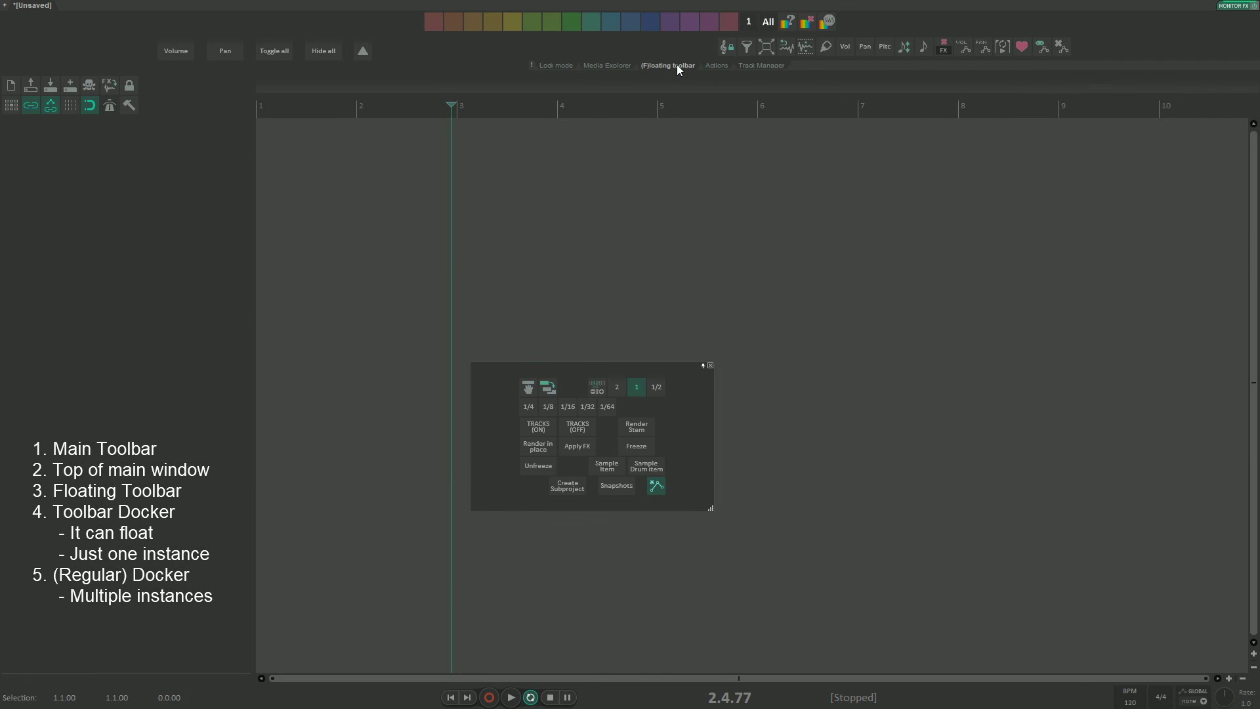
- Move the (F)loating toolbar out of the toolbar docker into a docker at the main window's right edge
left_click_drag(678, 66, 641, 77)
left_click_drag(563, 137, 1253, 371)
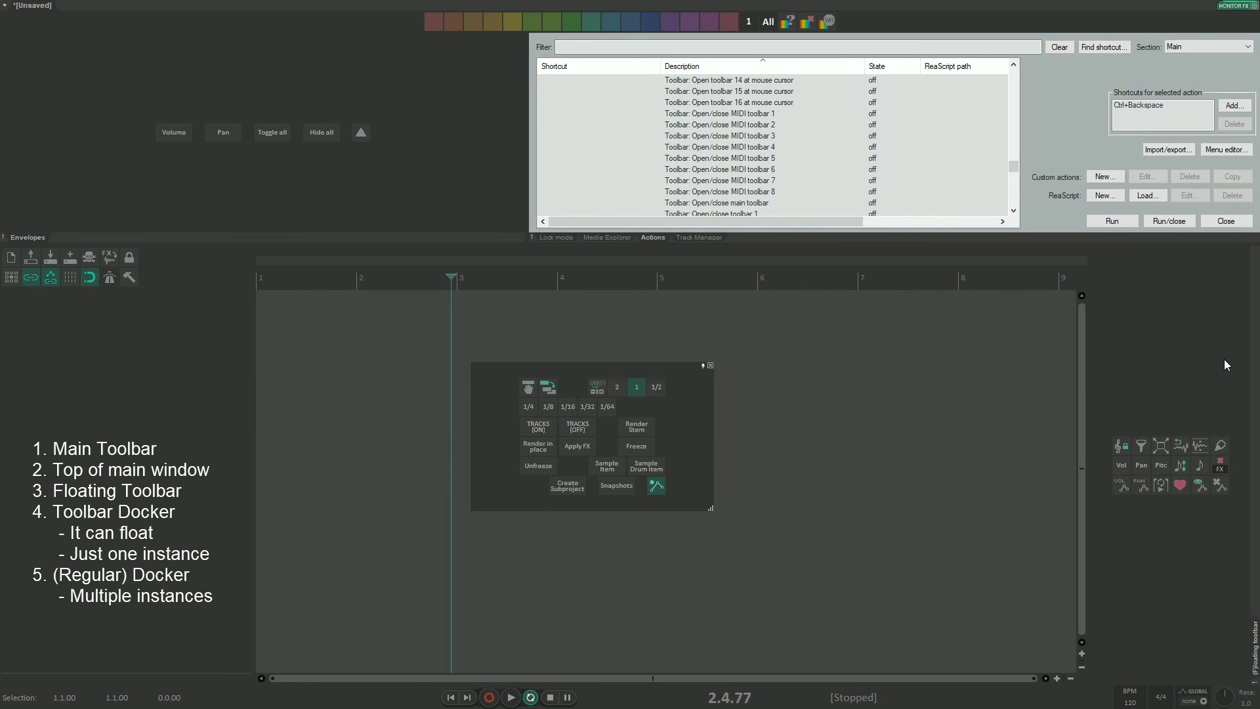
left_click(755, 355)
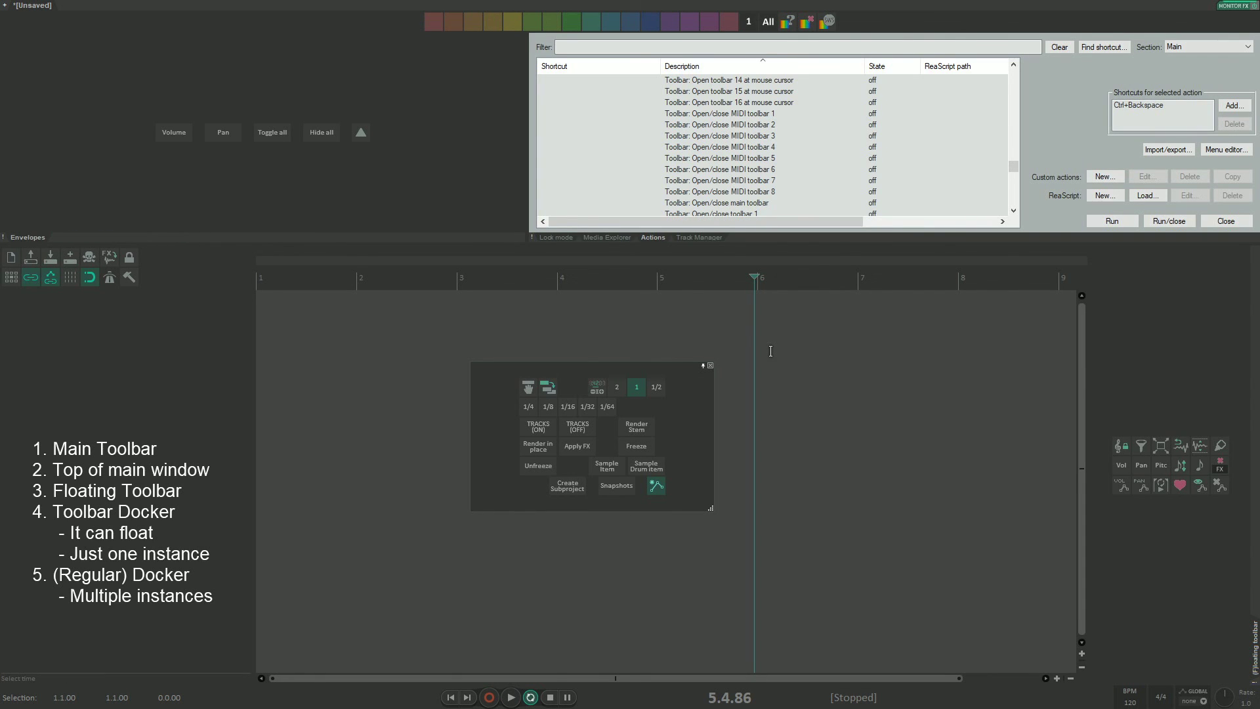
- Toggle docker visibility off and on repeatedly, ending with all the dockers shown
key("alt+d")
key("ctrl+BackSpace")
key("ctrl+BackSpace")
key("ctrl+BackSpace")
key("ctrl+BackSpace")
key("ctrl+BackSpace")
key("ctrl+BackSpace")
key("ctrl+BackSpace")
key("ctrl+BackSpace")
key("ctrl+BackSpace")
- Move the Media Explorer into the right-edge docker beside the (F)loating toolbar and show it there
left_click(605, 237)
left_click_drag(609, 207, 1255, 616)
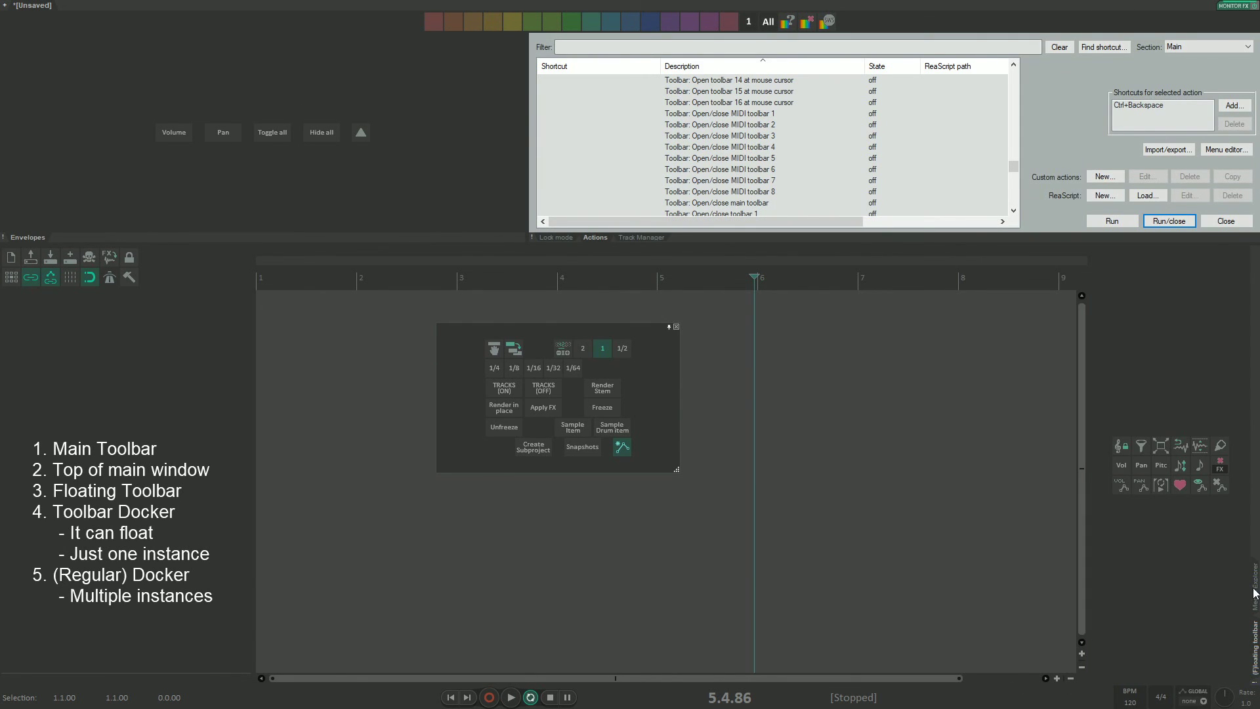
left_click(1255, 591)
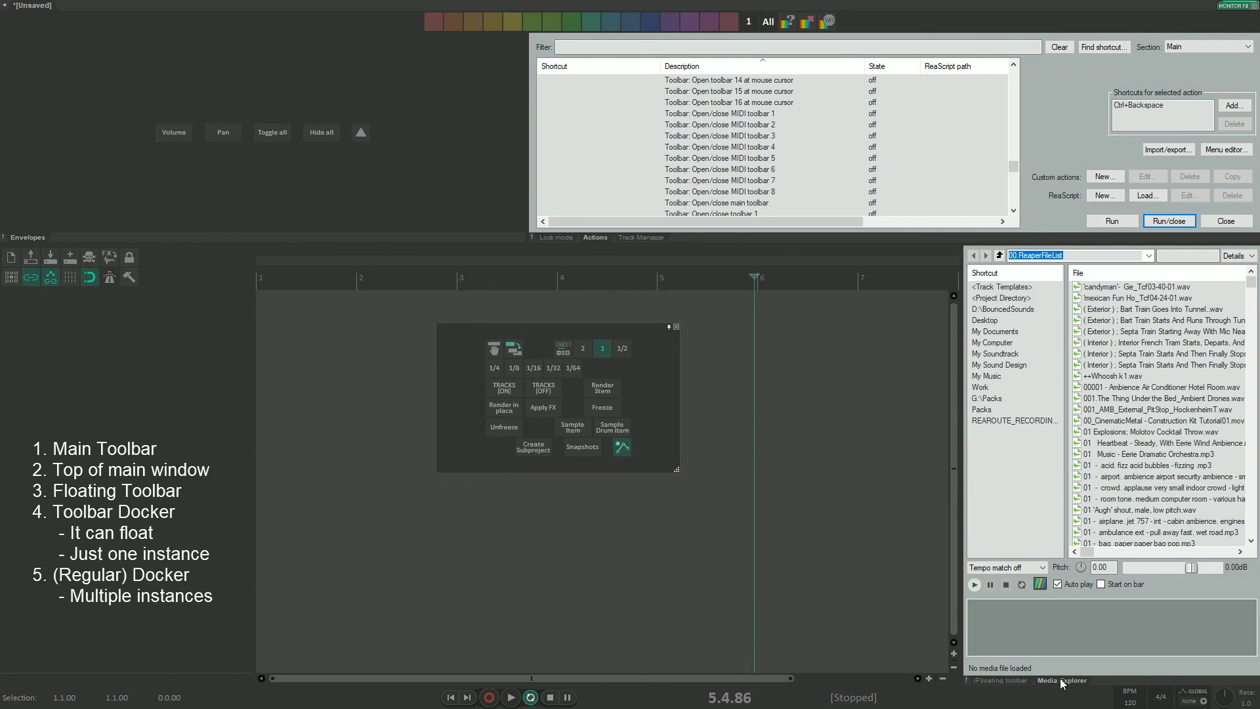
- Float the Media Explorer as a separate window and dock it again beside the (F)loating toolbar
left_click_drag(1000, 681, 385, 347)
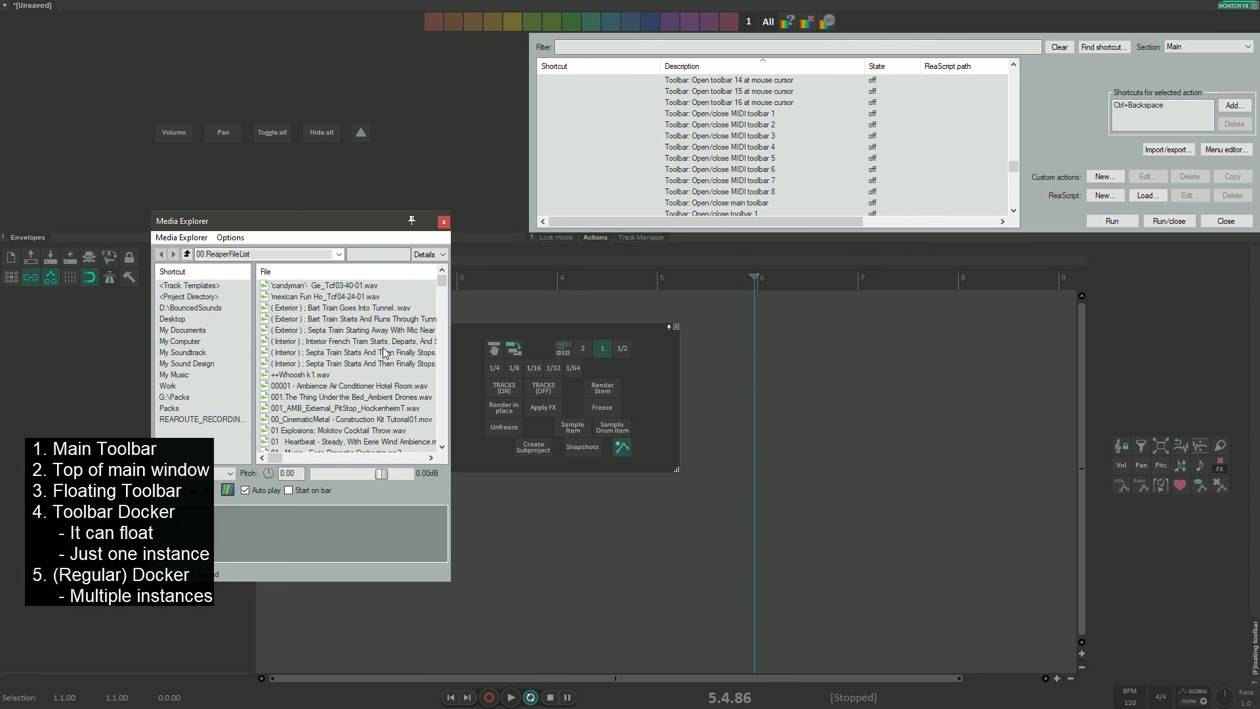
right_click(265, 222)
left_click(342, 569)
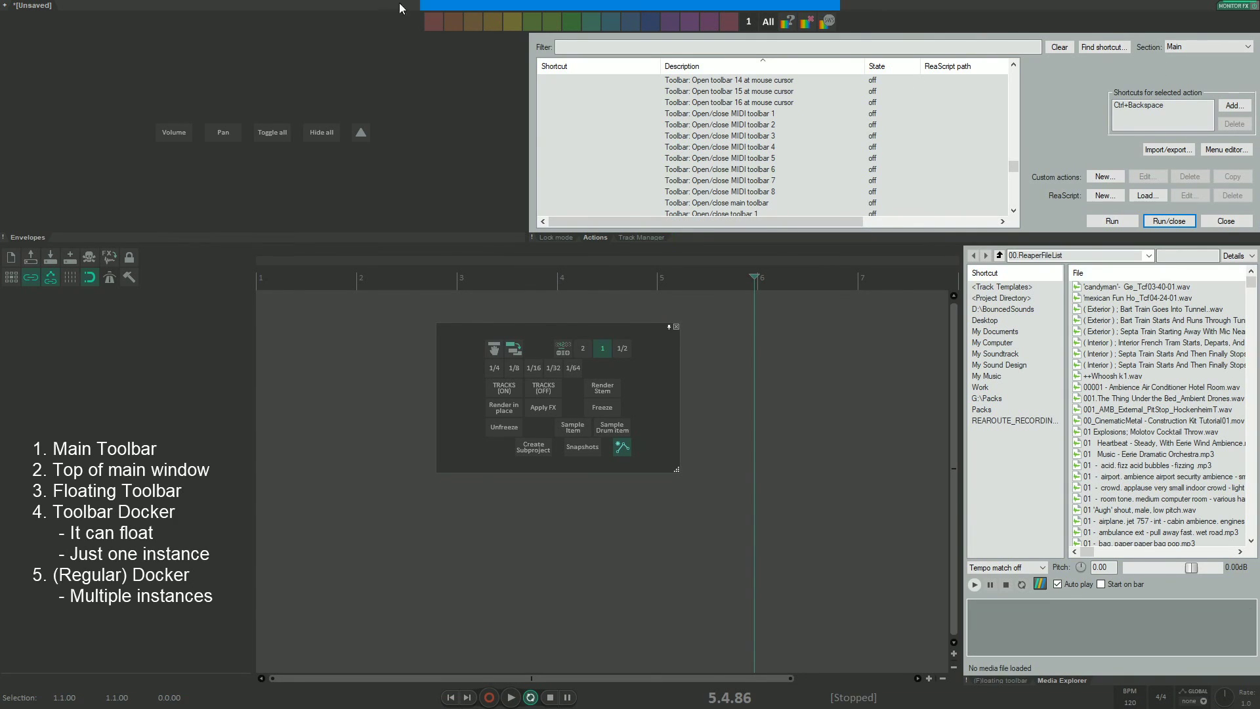
- Preview docking zones along the window edges with the (F)loating toolbar, and place it in its own docker above the Media Explorer
mouse_move(194, 505)
left_mouse_down()
mouse_move(2, 466)
mouse_move(577, 600)
mouse_move(1135, 221)
mouse_move(1189, 302)
mouse_move(1196, 606)
mouse_move(860, 254)
mouse_move(840, 272)
mouse_move(916, 281)
mouse_move(1008, 396)
mouse_move(1257, 120)
mouse_move(1245, 118)
mouse_move(1254, 142)
mouse_move(1234, 144)
mouse_move(1237, 133)
mouse_move(1058, 635)
mouse_move(985, 687)
mouse_move(932, 700)
mouse_move(940, 585)
mouse_move(868, 515)
mouse_move(1211, 454)
mouse_move(1063, 701)
mouse_move(1071, 254)
mouse_move(830, 361)
mouse_move(1259, 276)
left_mouse_up()
left_click_drag(1259, 453, 1253, 697)
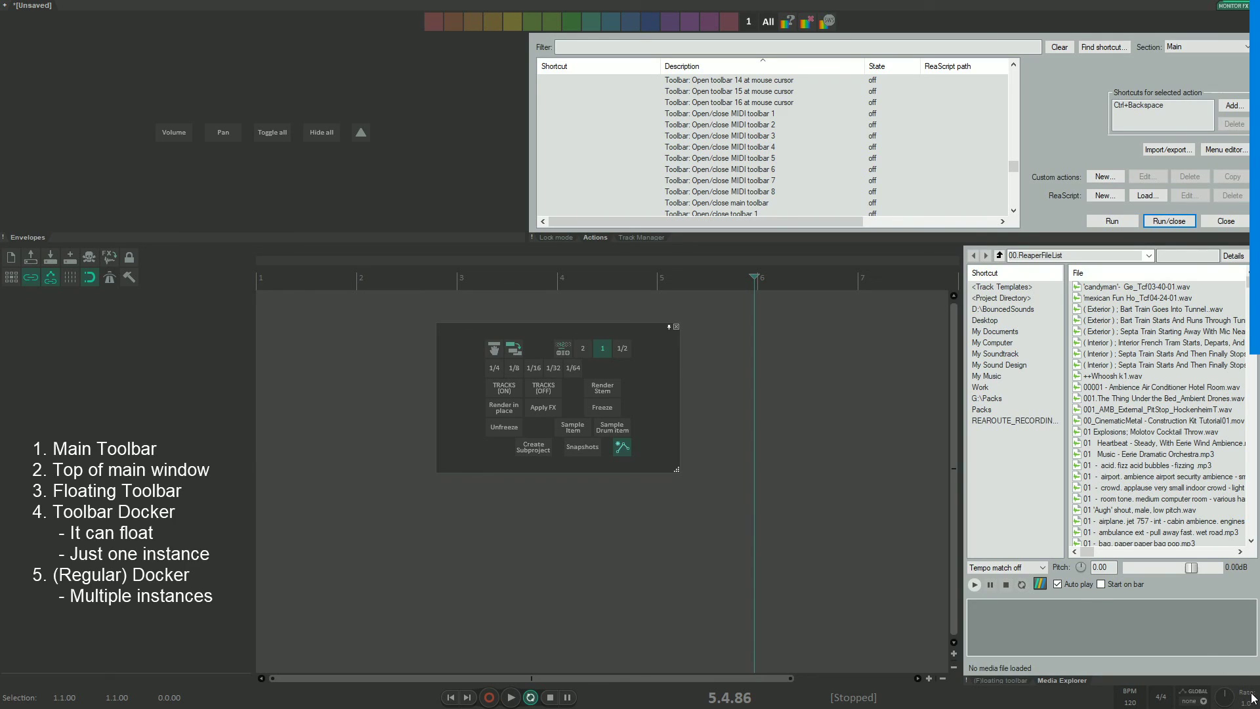
mouse_move(1252, 694)
left_mouse_down()
mouse_move(1227, 316)
mouse_move(1258, 56)
mouse_move(1254, 156)
left_mouse_up()
mouse_move(1257, 104)
left_mouse_down()
mouse_move(1071, 160)
mouse_move(676, 239)
mouse_move(915, 347)
mouse_move(1258, 615)
left_mouse_up()
left_click_drag(1255, 680, 1224, 703)
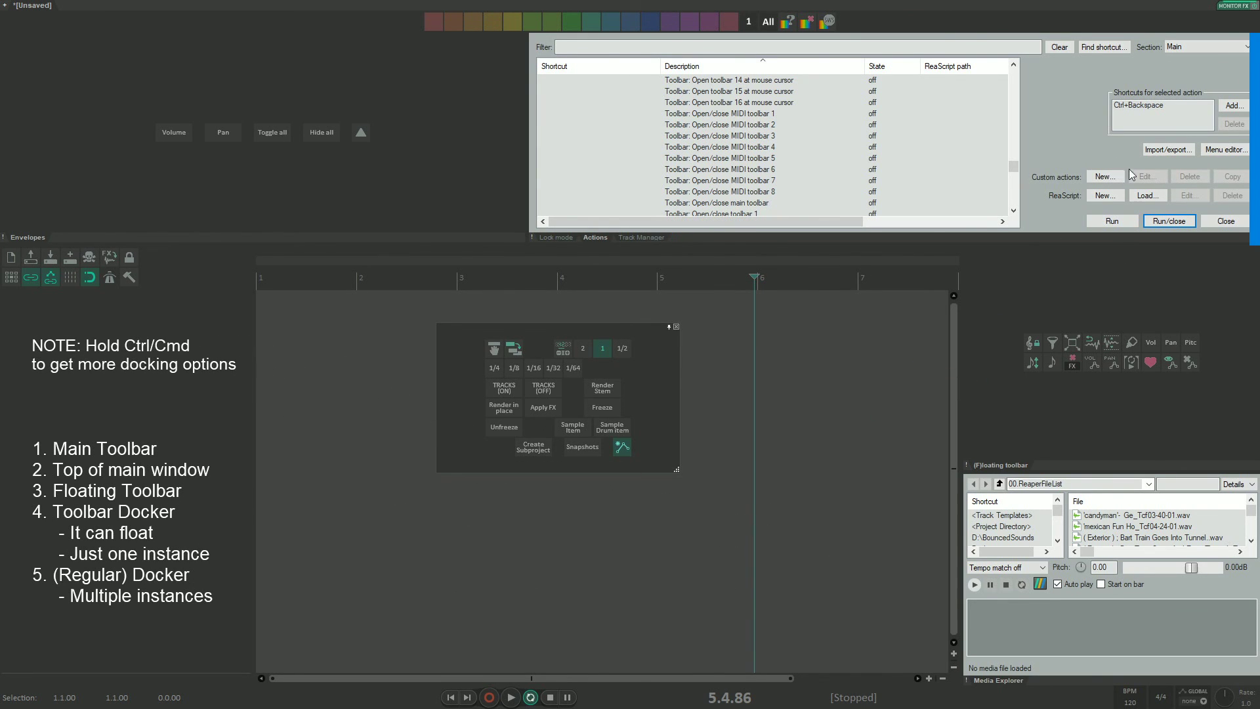
- Dock the (F)loating toolbar at the top beside the toolbar docker and check its docker's attachment options
left_click_drag(1124, 176, 1258, 85)
left_click_drag(1252, 139, 1204, 186)
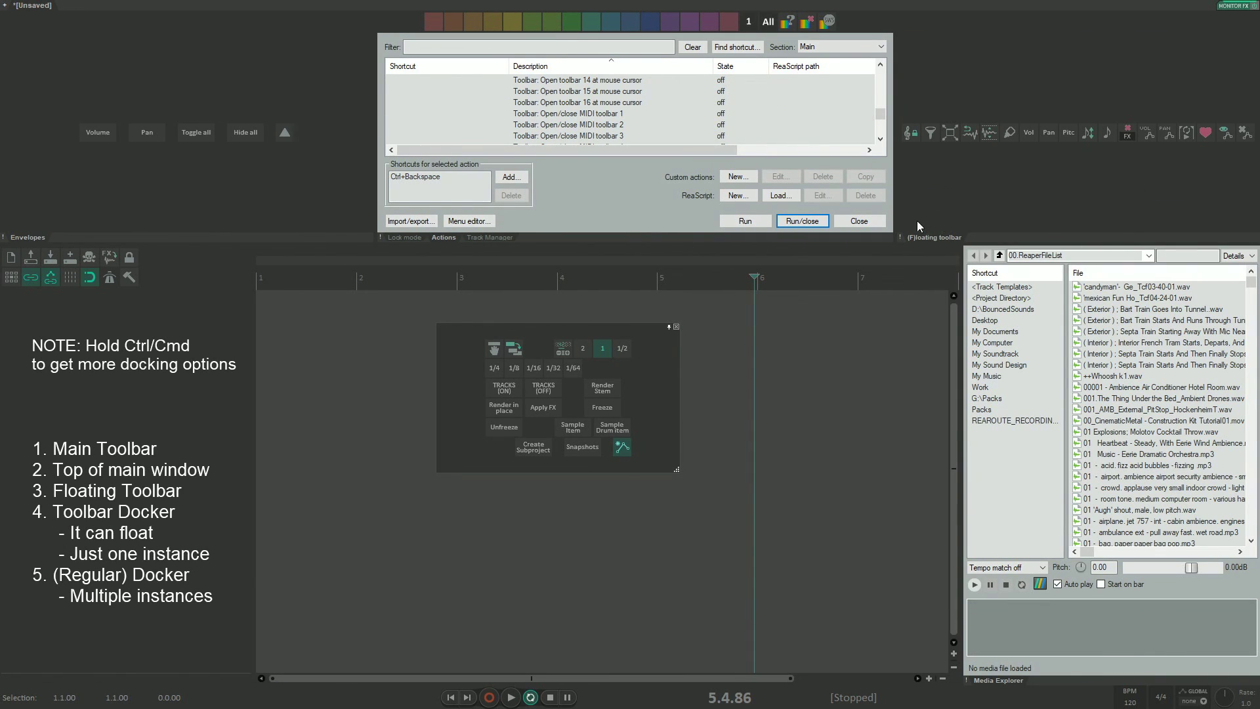
left_click(901, 238)
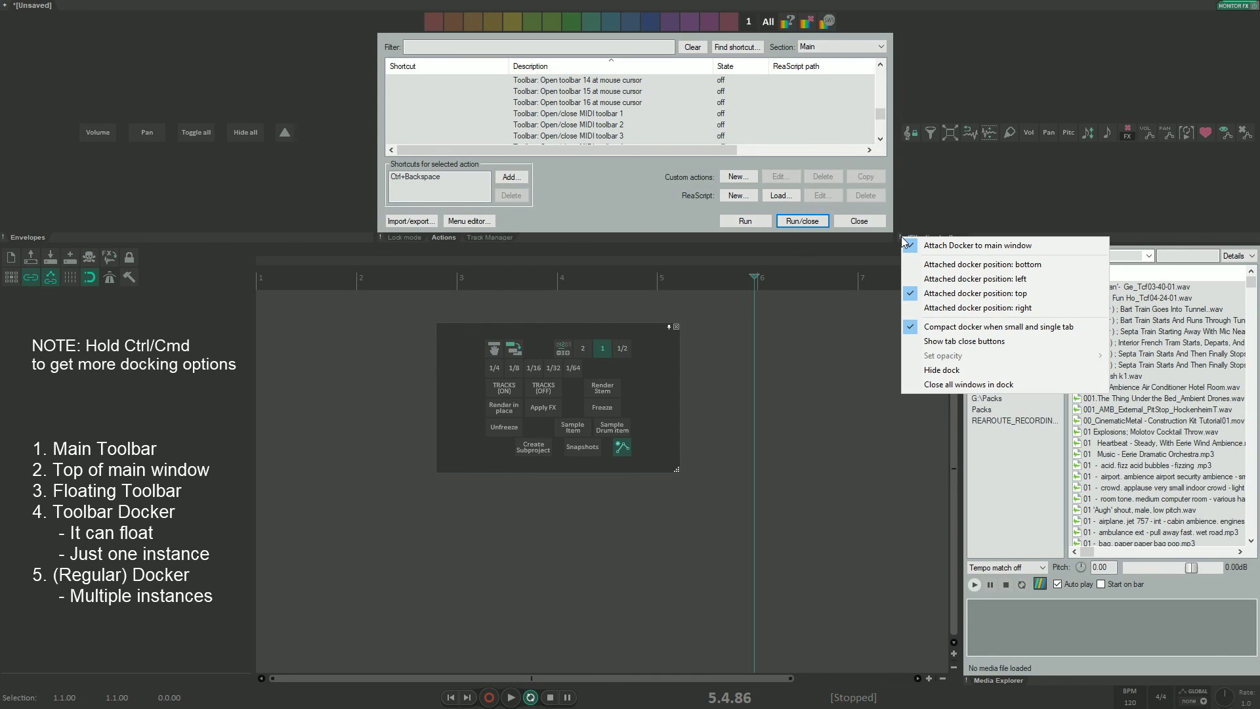
left_click(915, 199)
- Widen the (F)loating toolbar's docker at the top and toggle the visibility of the regular dockers
left_click_drag(895, 176, 841, 177)
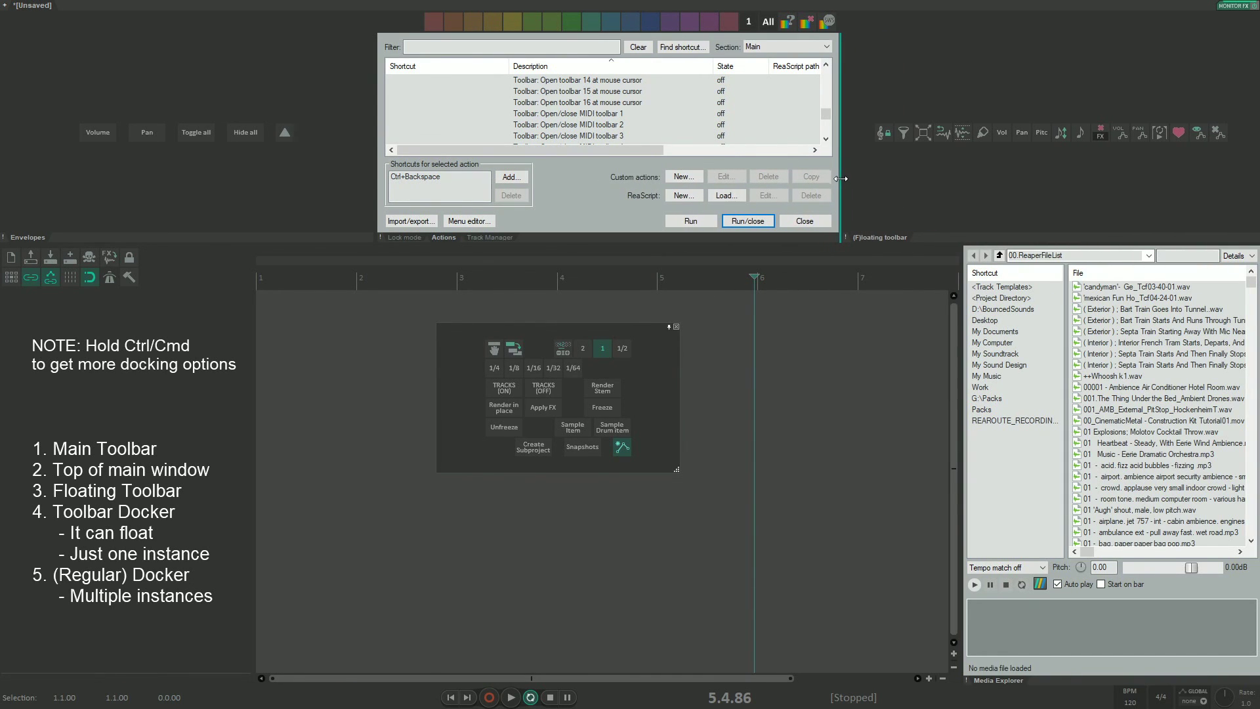
key("alt+d")
key("alt+d")
key("alt+d")
key("alt+d")
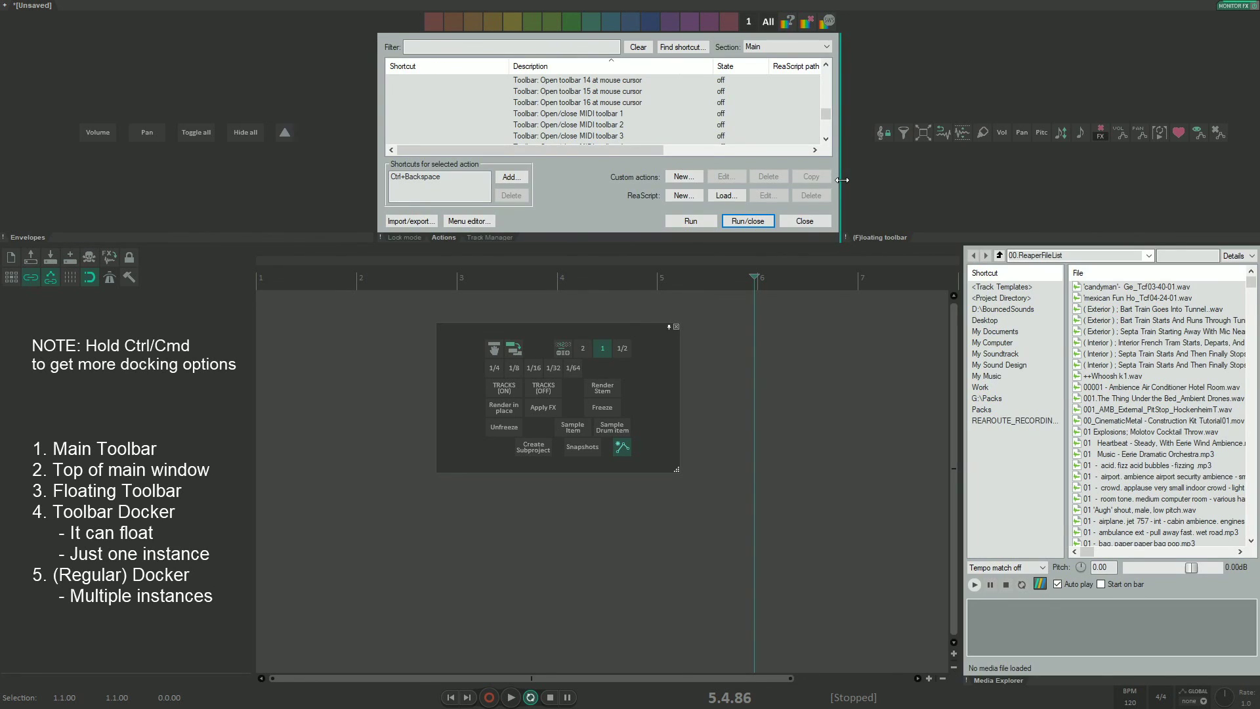